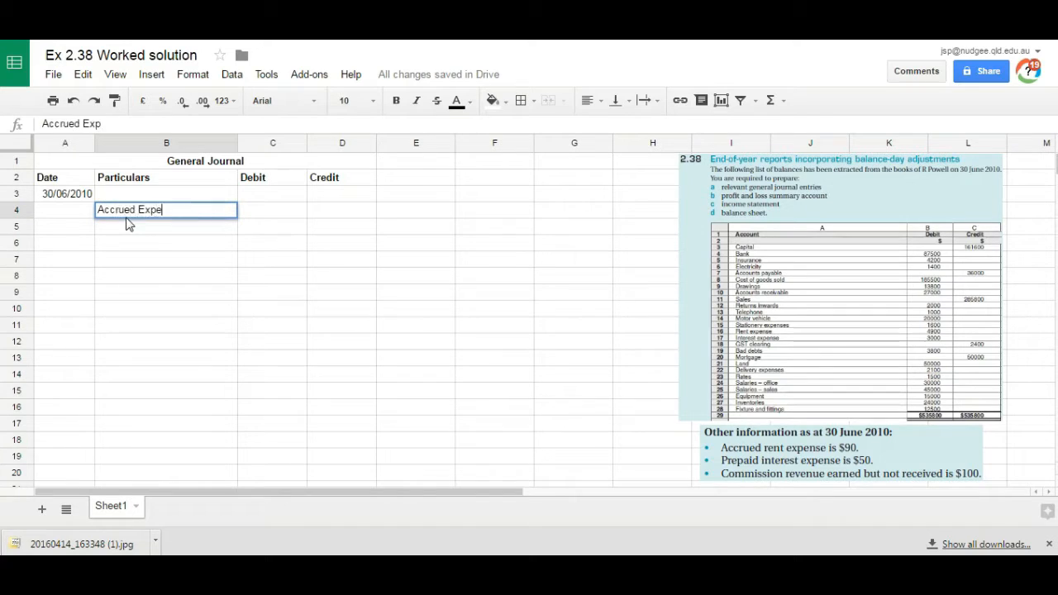
Step: Complete Accrued Expense as an indented entry in B4 and enter a credit of 90 in D4
click(101, 210)
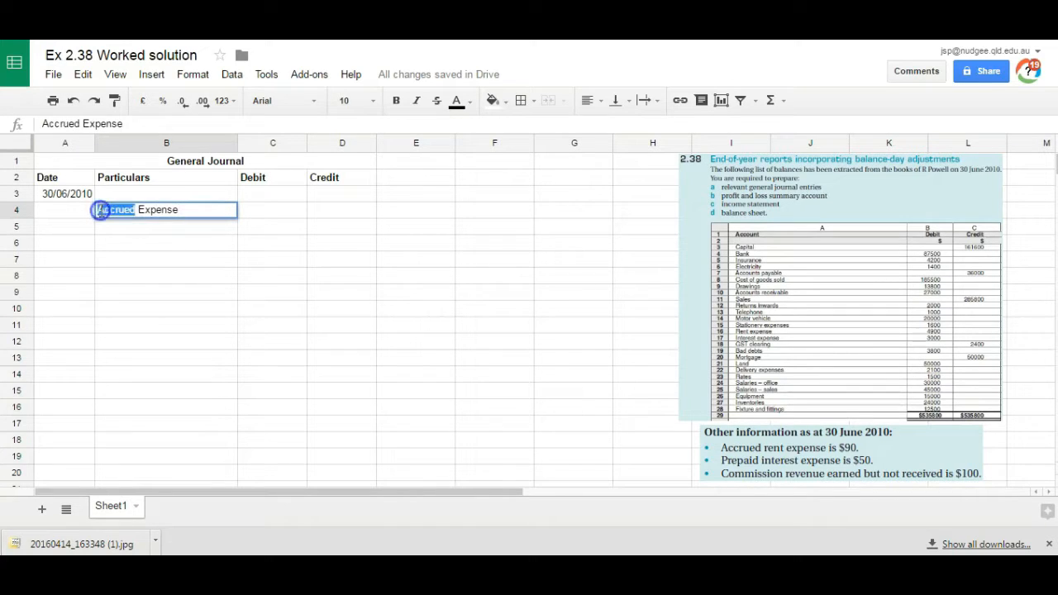
click(349, 217)
text(90)
Step: Enter Rent Expense in B3 with a debit of 90 in C3
key(Up)
key(Left)
key(Left)
key(Left)
key(Right)
text(Rent Expense)
key(Tab)
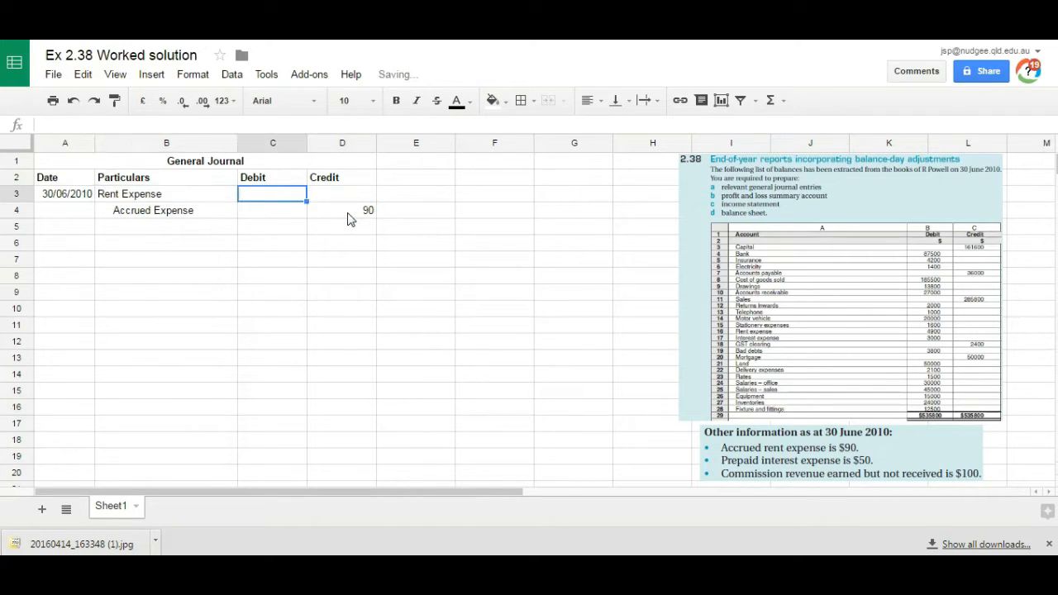
text(90)
Step: Add the narration "(balance day adjustment)" in B5 below the rent entry
key(Down)
key(Down)
key(Left)
text((balance day adj)
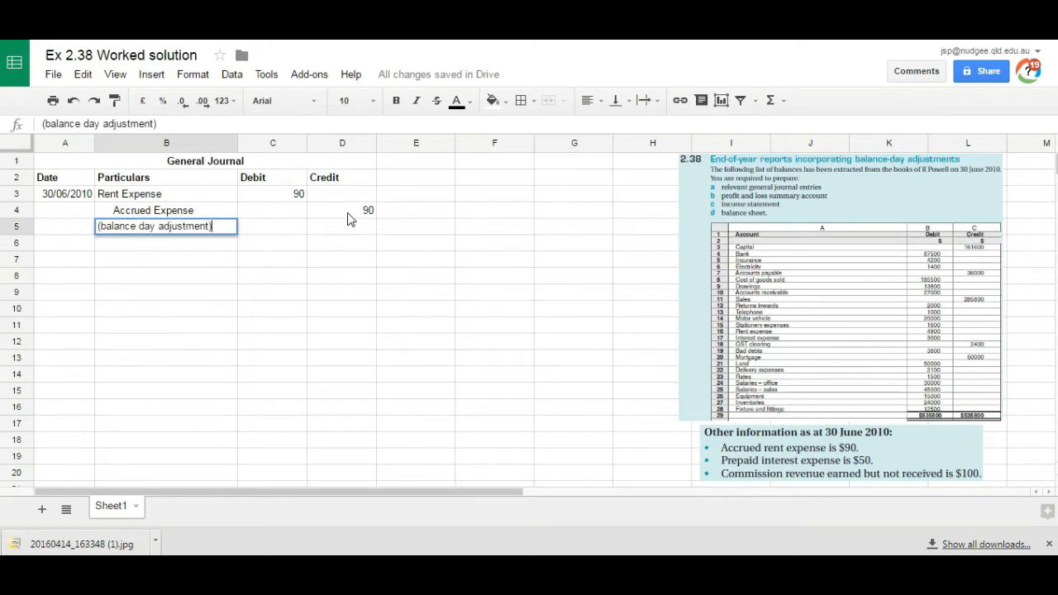
key(Return)
Step: Record the prepaid interest in rows 6 and 7: debit Prepaid expense 50 and credit an indented Interest expense 50
text(Prepaid expense)
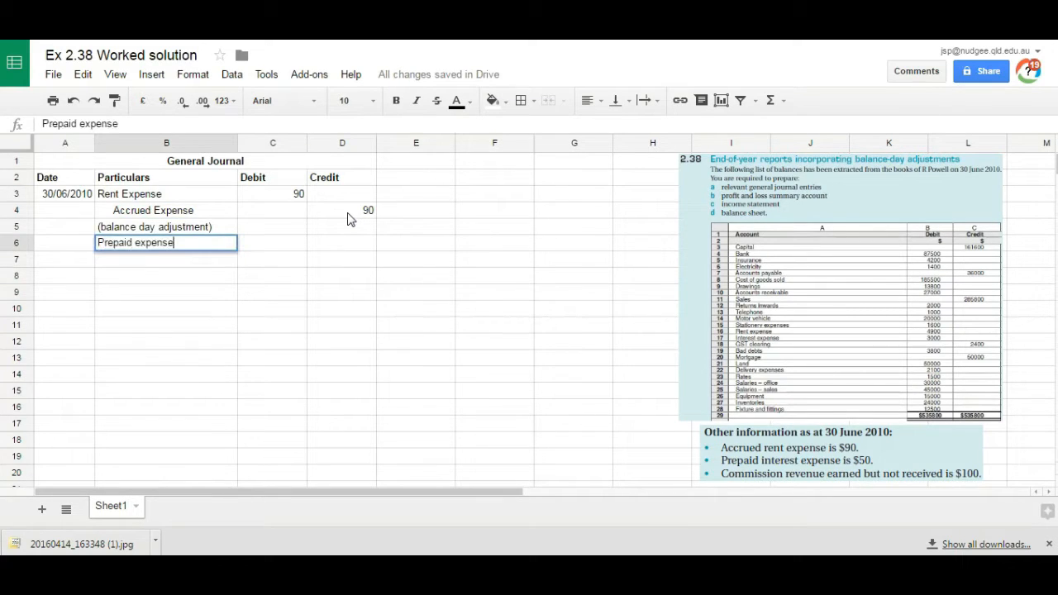
key(Tab)
text(50)
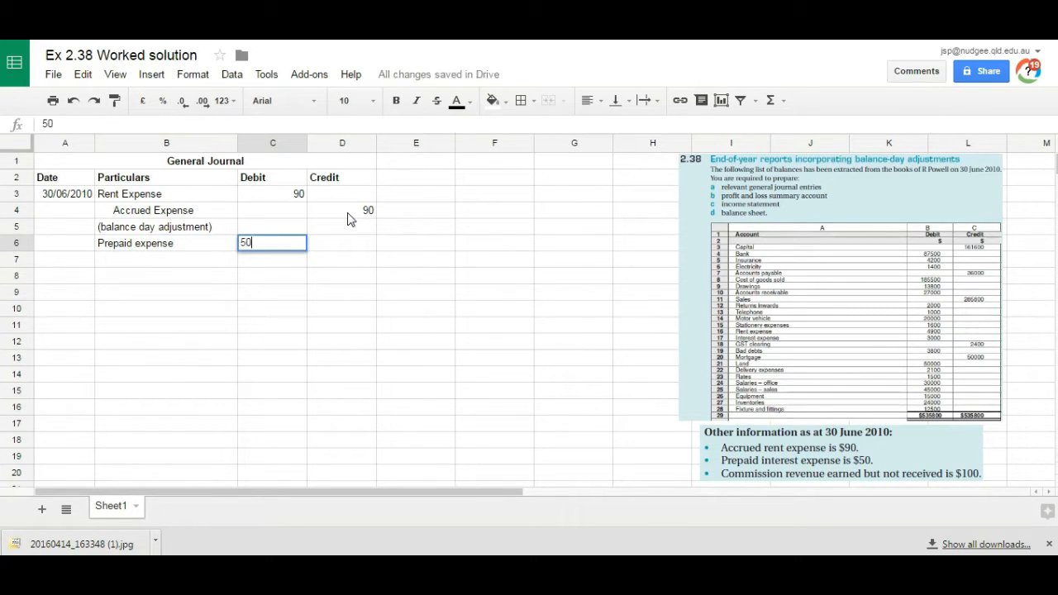
key(Return)
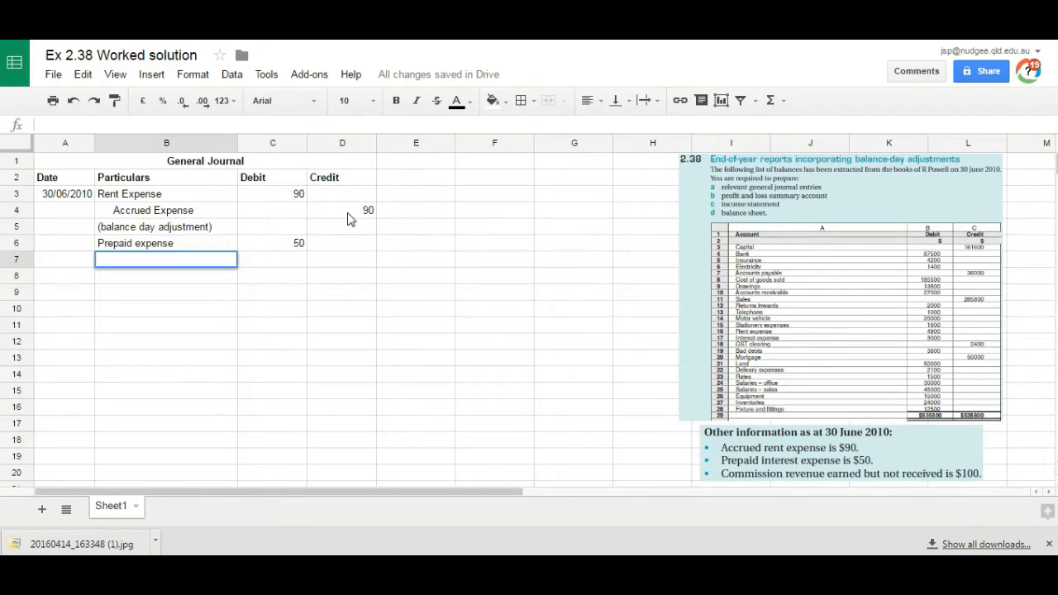
text(Interest expense)
key(Tab)
key(Tab)
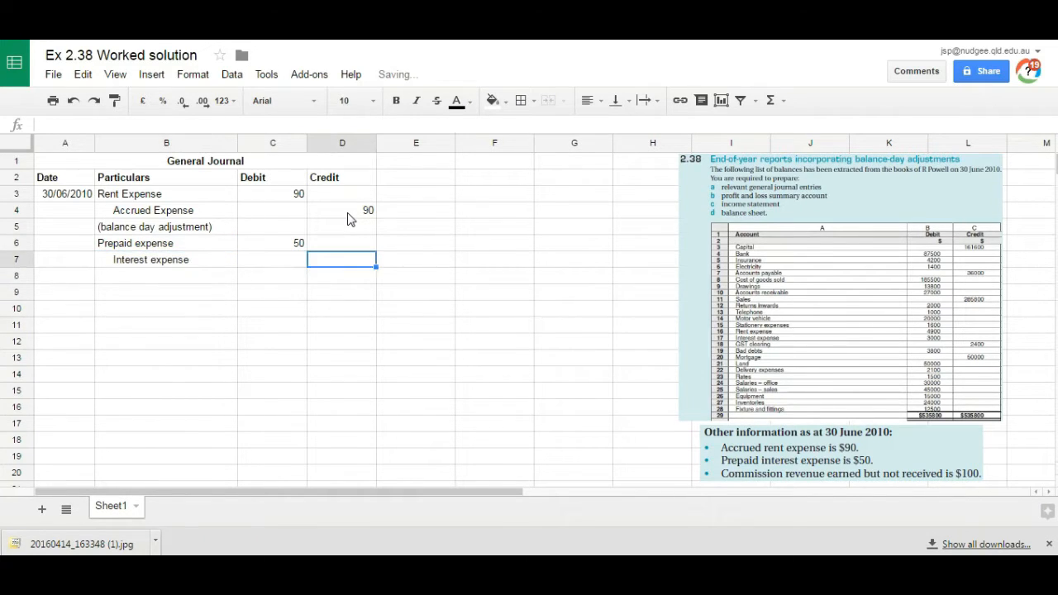
text(50)
key(Return)
Step: Copy the narration from B5 into B8 below the prepaid interest entry
click(130, 227)
key(ctrl+c)
click(128, 284)
click(128, 281)
key(ctrl+v)
Step: Record the accrued commission in rows 9 and 10: debit Accrued Revenue 100 and credit an indented Commission Revenue 100
click(135, 295)
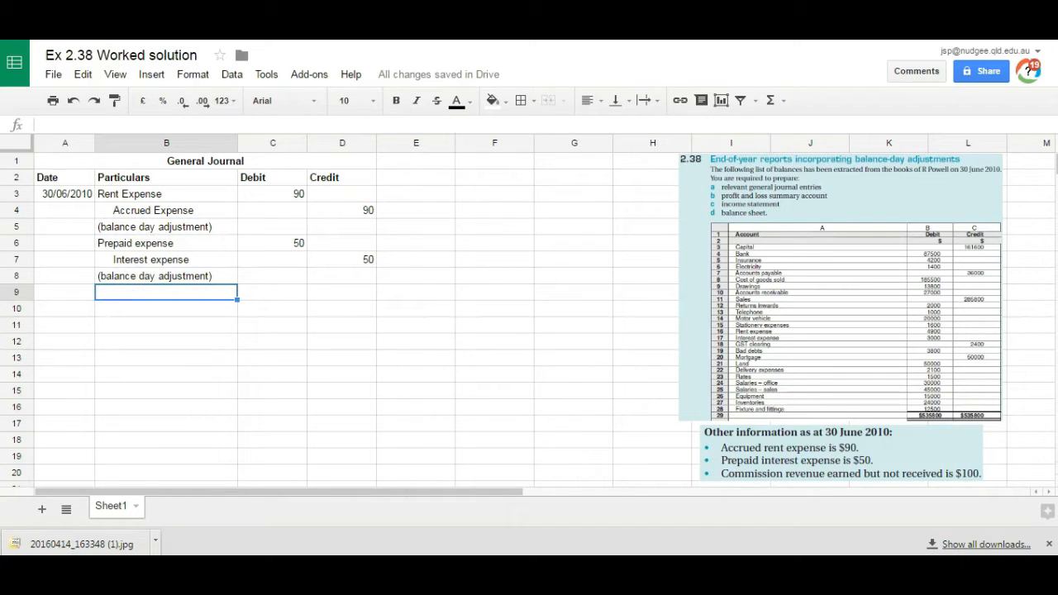
text(Accrued Revenue)
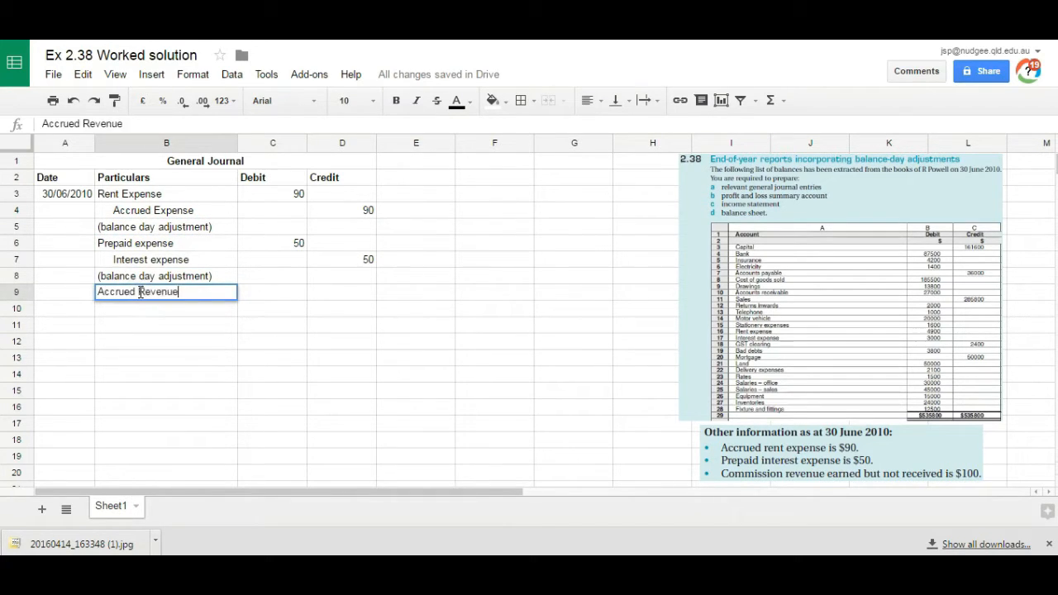
key(Tab)
text(100)
key(Return)
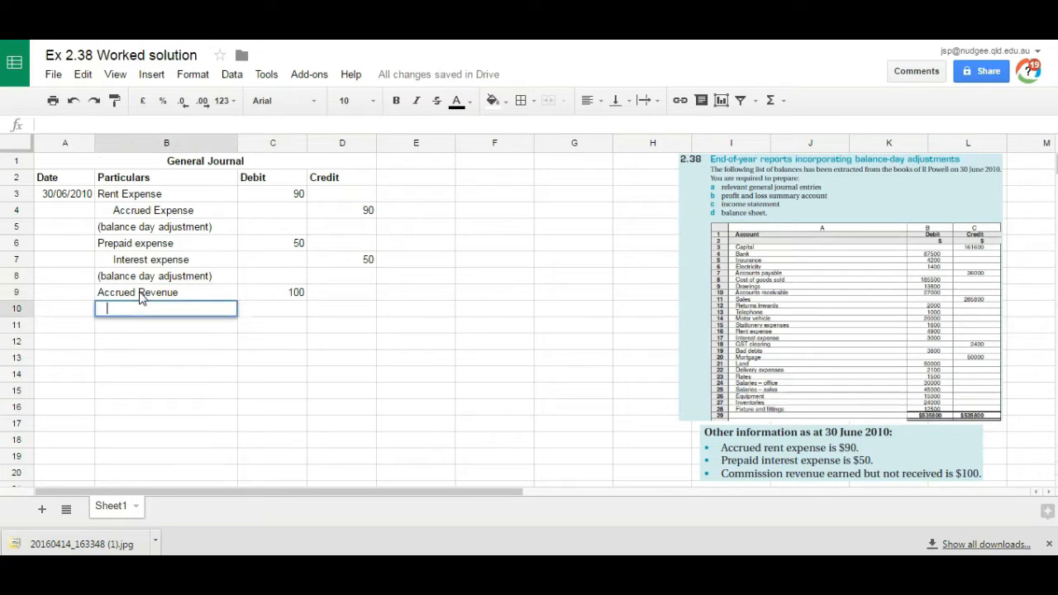
text(Commission Revenue)
key(Tab)
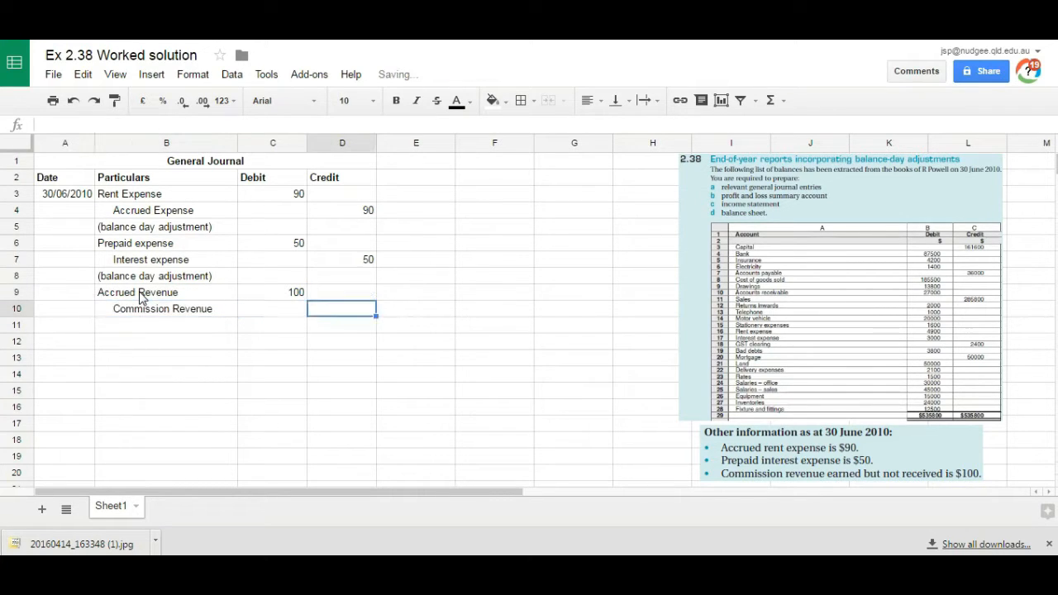
text(100)
key(Return)
Step: Copy the balance day adjustment narration from B8 into B11 below the commission entry
click(140, 276)
key(ctrl+c)
click(142, 325)
key(ctrl+v)
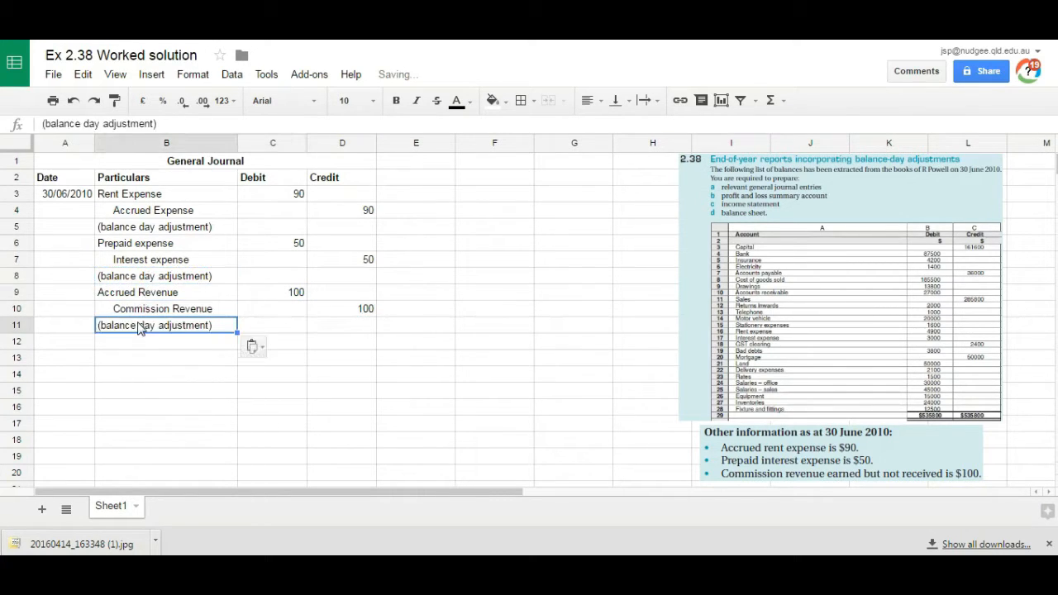
click(149, 348)
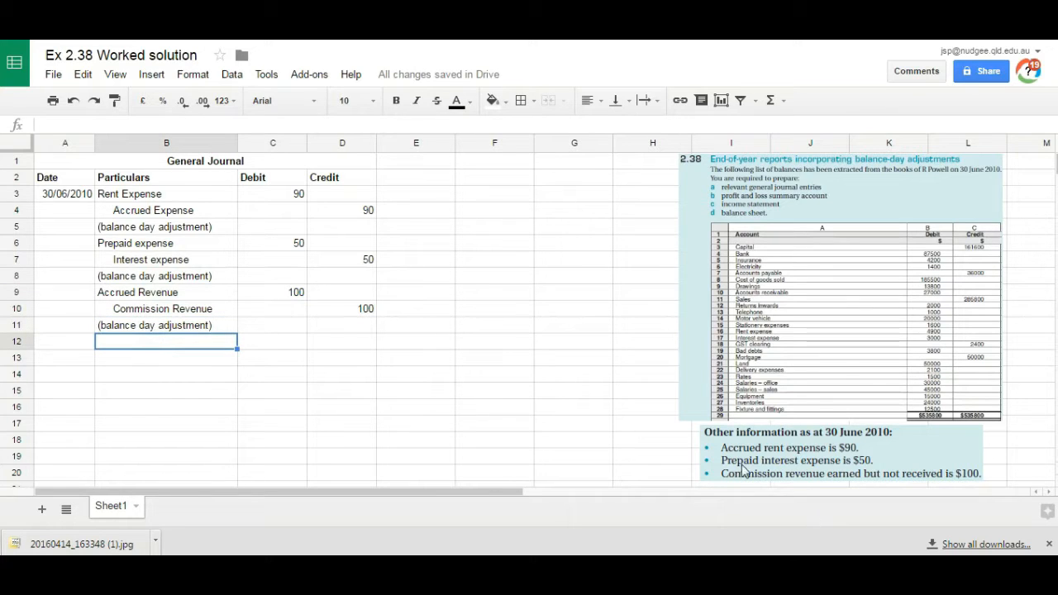
click(689, 242)
click(663, 246)
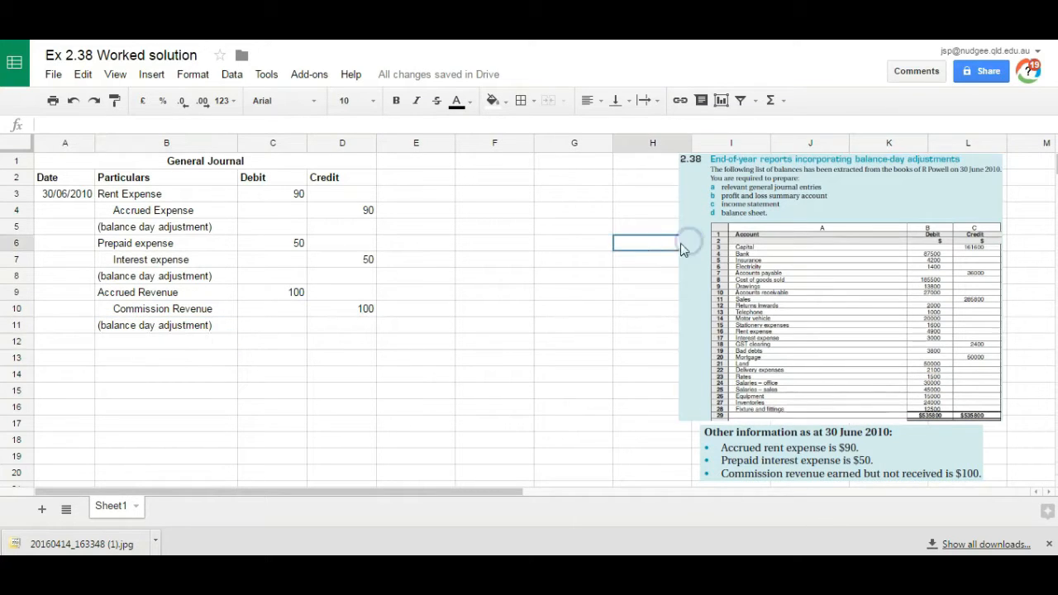
click(689, 244)
Step: Merge cells E4:E11 vertically and enter the label "Balance day adjustments" in the merged cell
drag(385, 210, 436, 325)
click(564, 100)
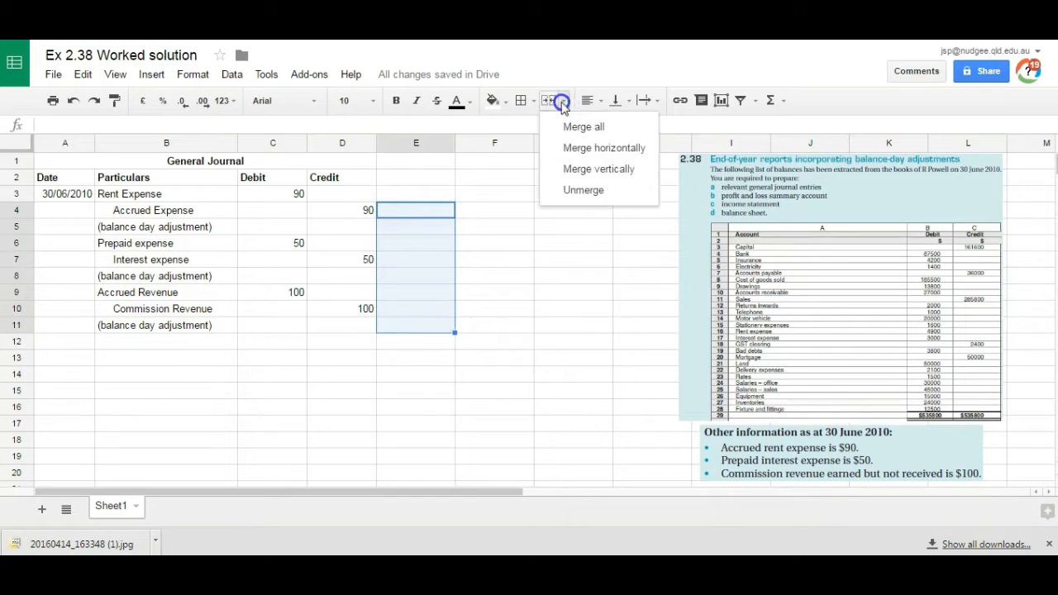
click(606, 168)
text(Balance  day adjustments)
key(Return)
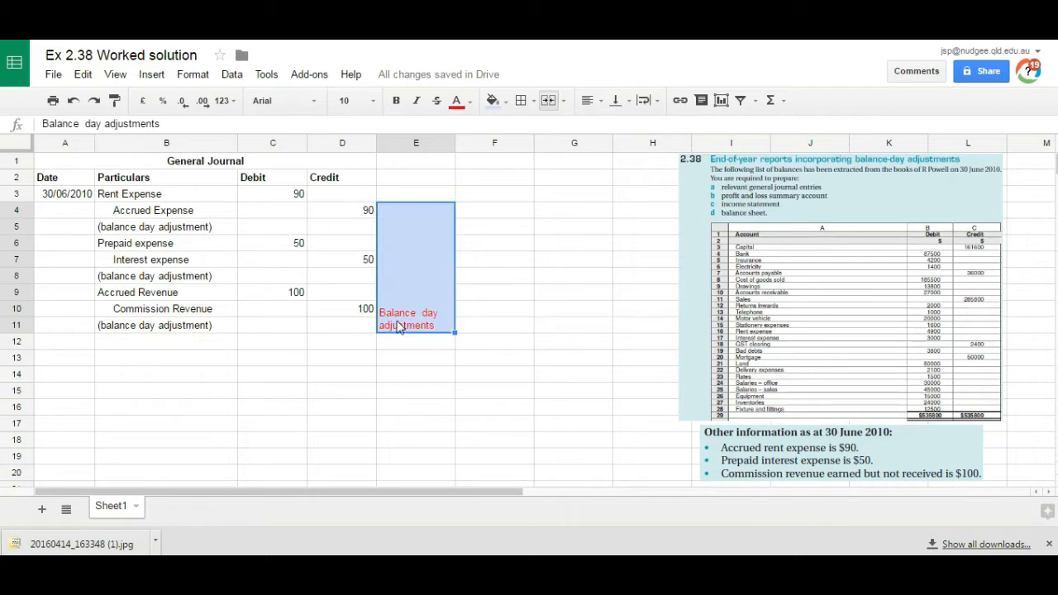
Step: Format the merged balance day adjustments label with wrapped red text and a light purple fill
drag(405, 346, 412, 476)
drag(412, 476, 412, 476)
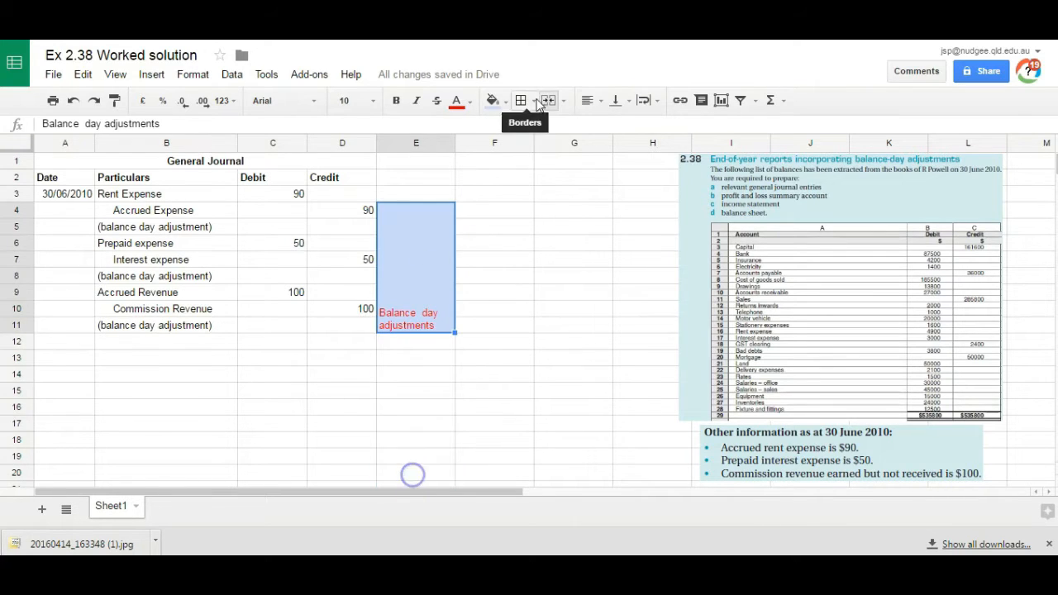
click(495, 101)
click(612, 203)
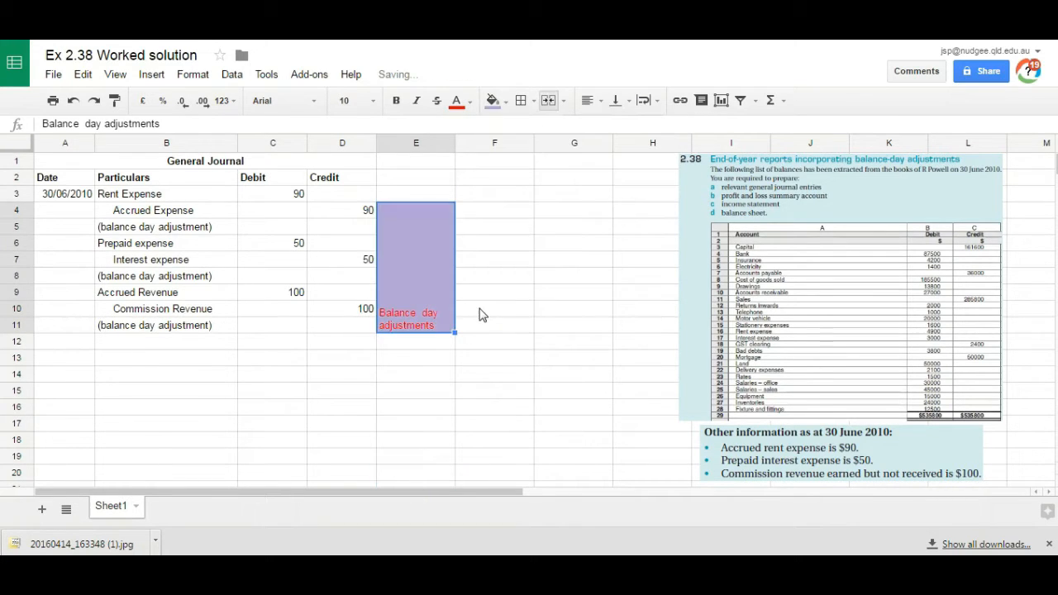
Step: Fill the cells E12:E20 below the merged label with a light magenta background
drag(416, 357, 412, 477)
click(495, 101)
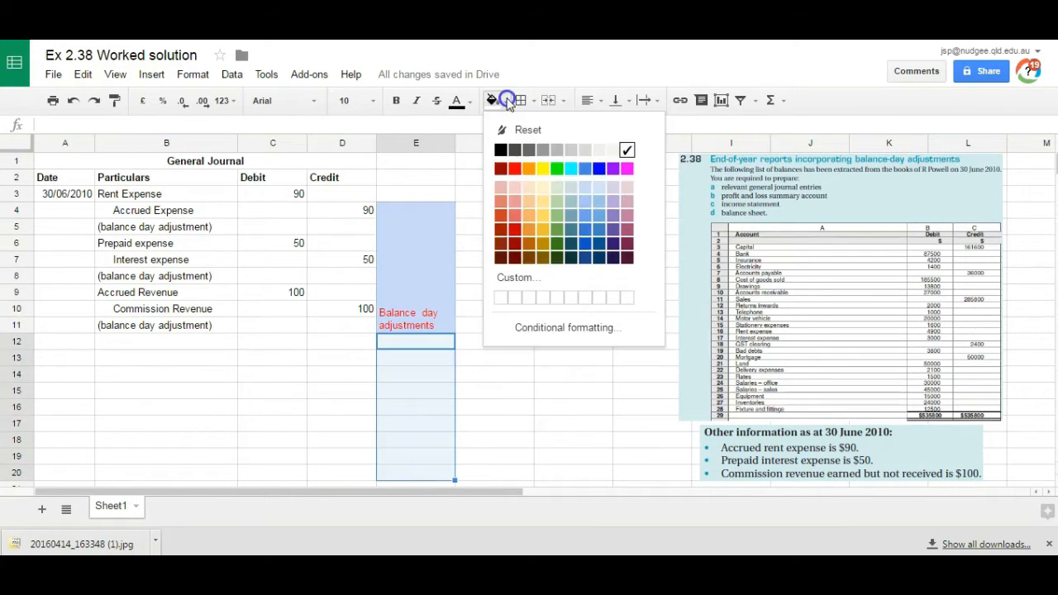
click(584, 203)
click(495, 101)
click(625, 203)
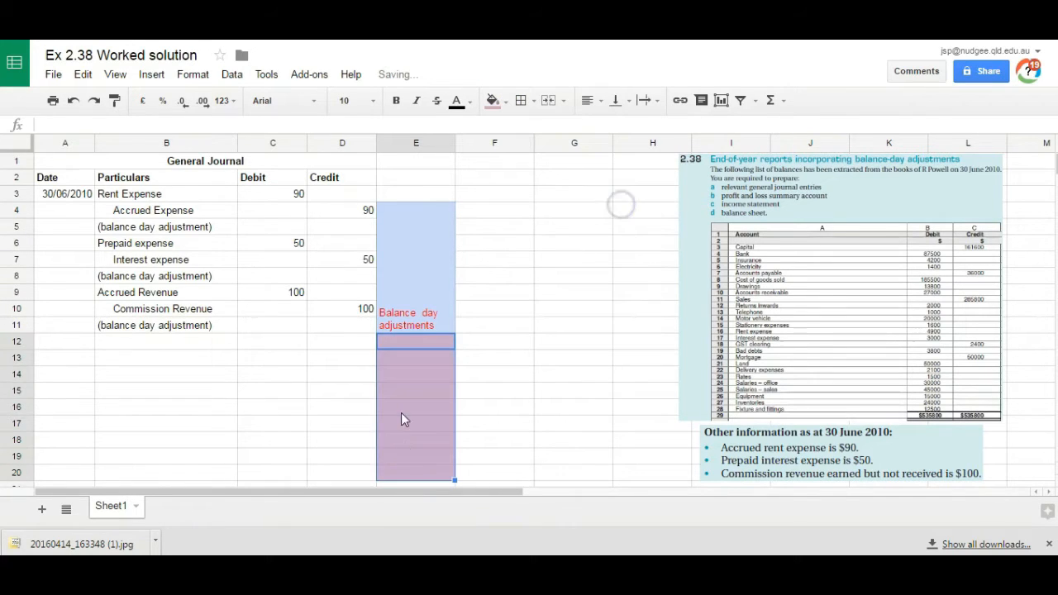
Step: Enter the label "Closing entries for Revenue and expenses to the P & L account" in E16
click(401, 409)
text(Closing entries for Revenue and expenses to the P & L account)
key(Return)
click(406, 408)
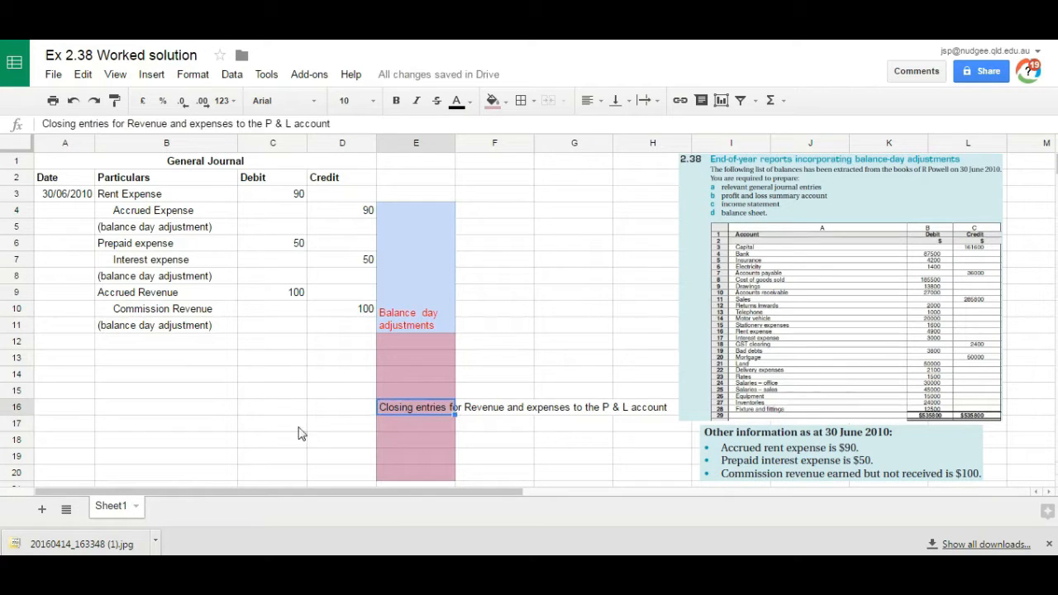
Step: Enlarge the exercise 2.38 image from its lower corner so it covers columns H to L
click(170, 346)
click(789, 307)
drag(683, 427, 604, 466)
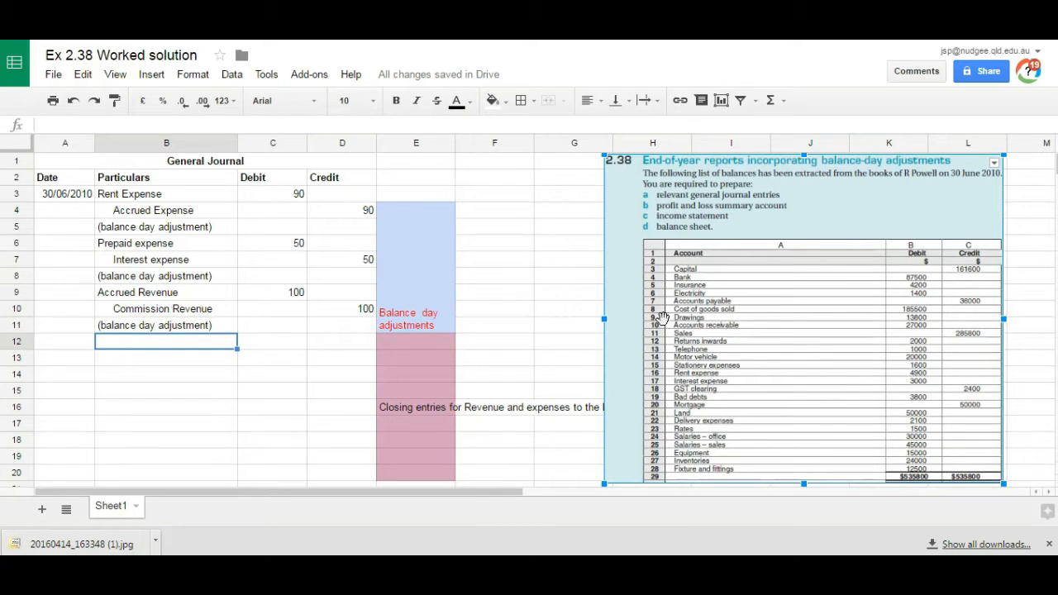
Step: Record the revenue closing entry in rows 12 and 13: debit Sales 285800 and credit an indented P & L Summary 285800
click(135, 348)
text(Sales)
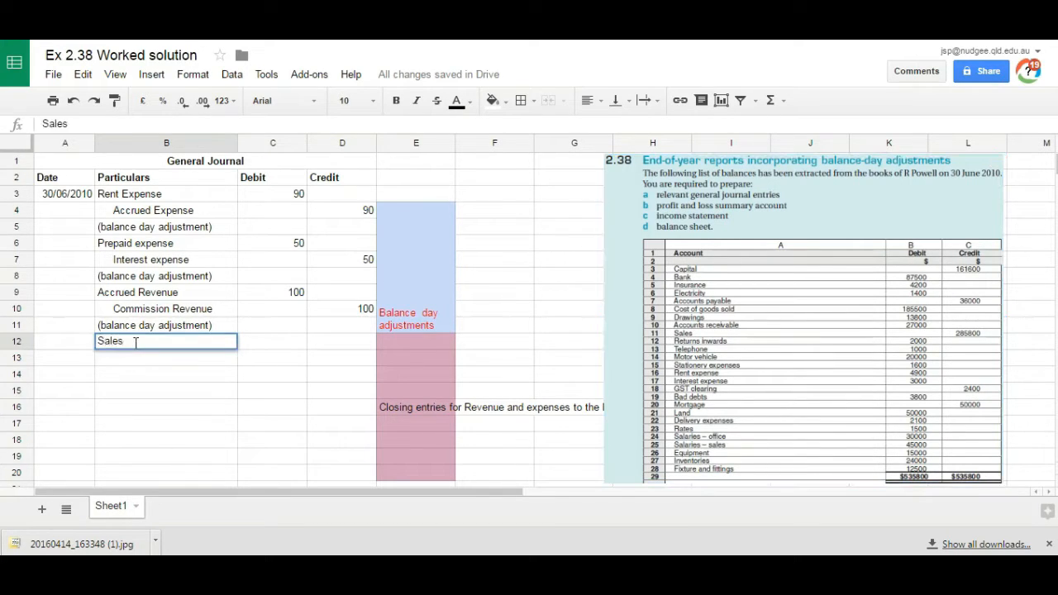
key(Tab)
text(285800)
key(Return)
text(P &)
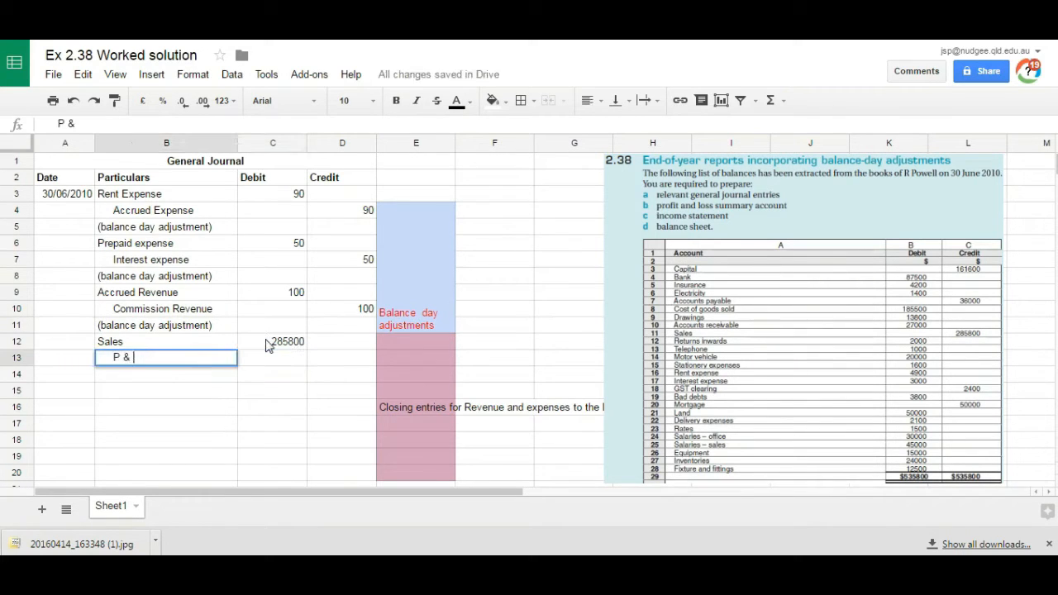
key(Tab)
key(Tab)
text(285800)
key(Return)
Step: Add the narration "(closing entry)" in B14 below the sales closing entry
text((clos)
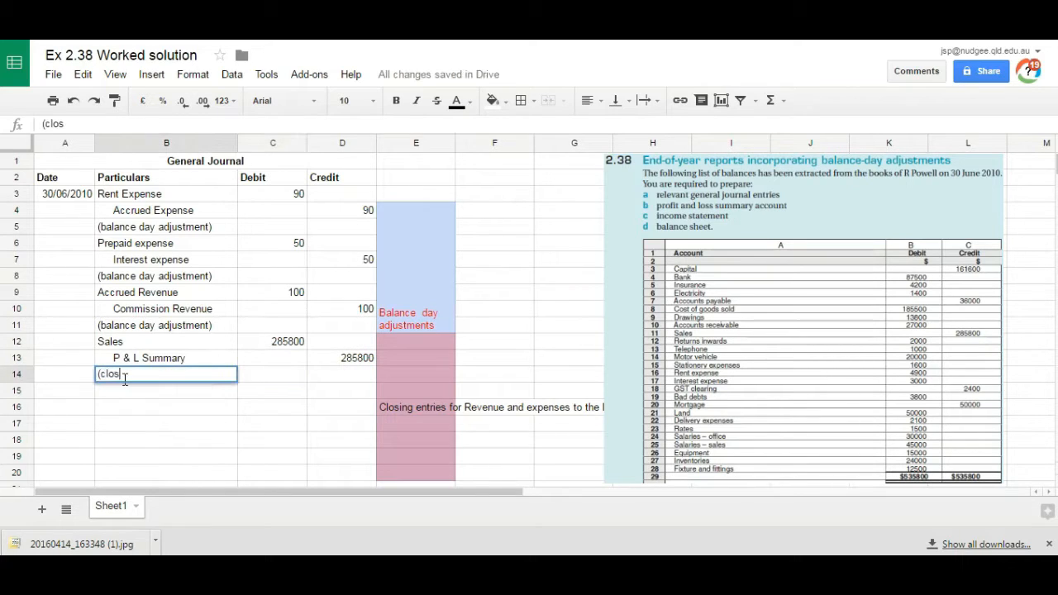
text(ing entry))
key(Return)
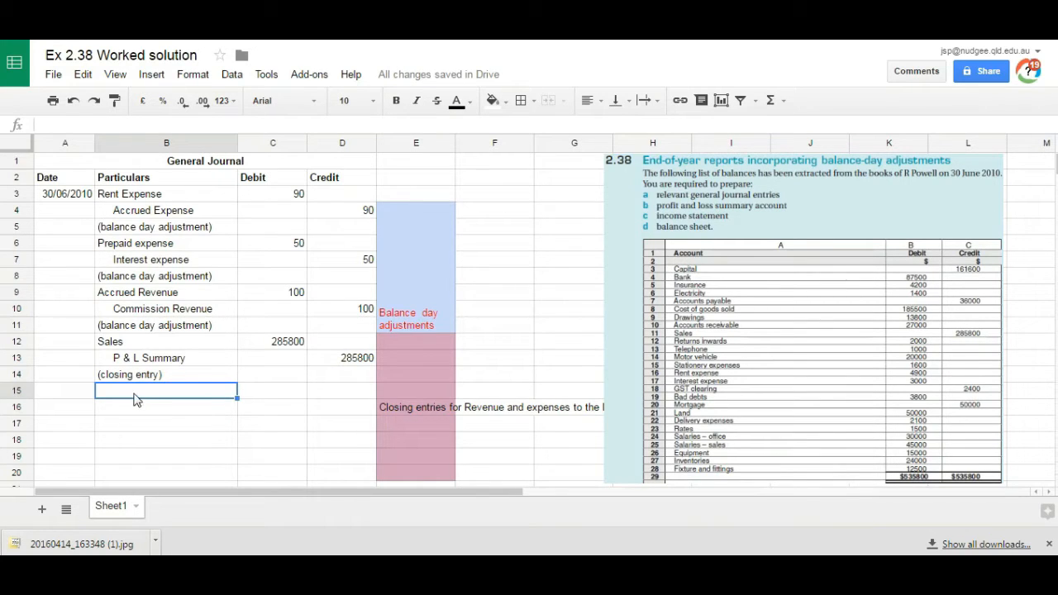
Step: Start the expense closing entry with P&L Summary in B15 and indented Insurance and Electricity in B16 and B17
text(P&L Summary)
key(Return)
text(Insurance)
key(Return)
text(Electricity)
key(Return)
Step: List Cost of goods sold, Returns Inwards and Telephone as indented accounts in B18:B20
click(683, 284)
click(183, 443)
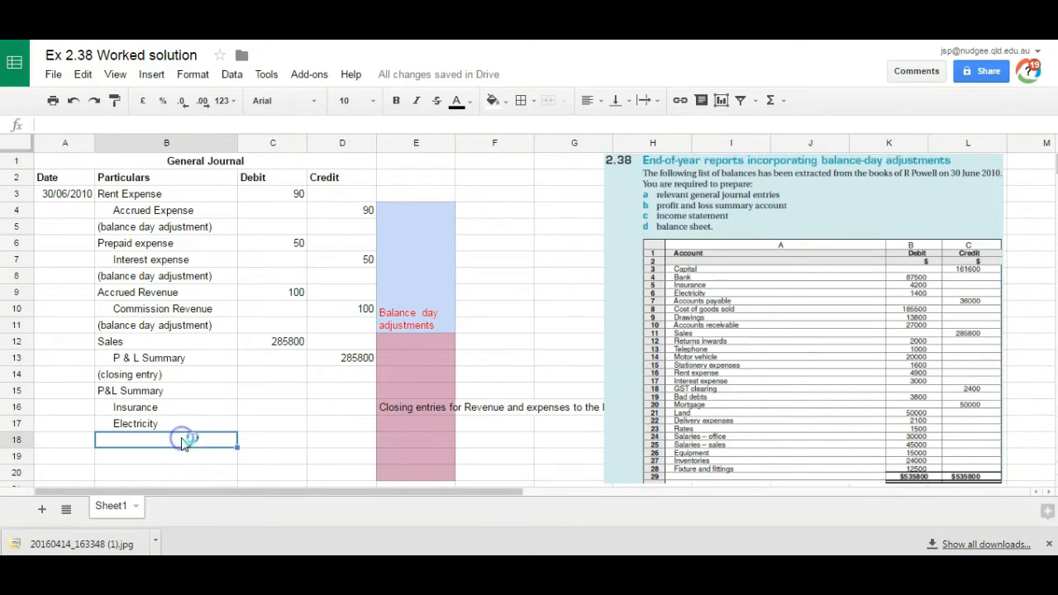
text(Cost of go)
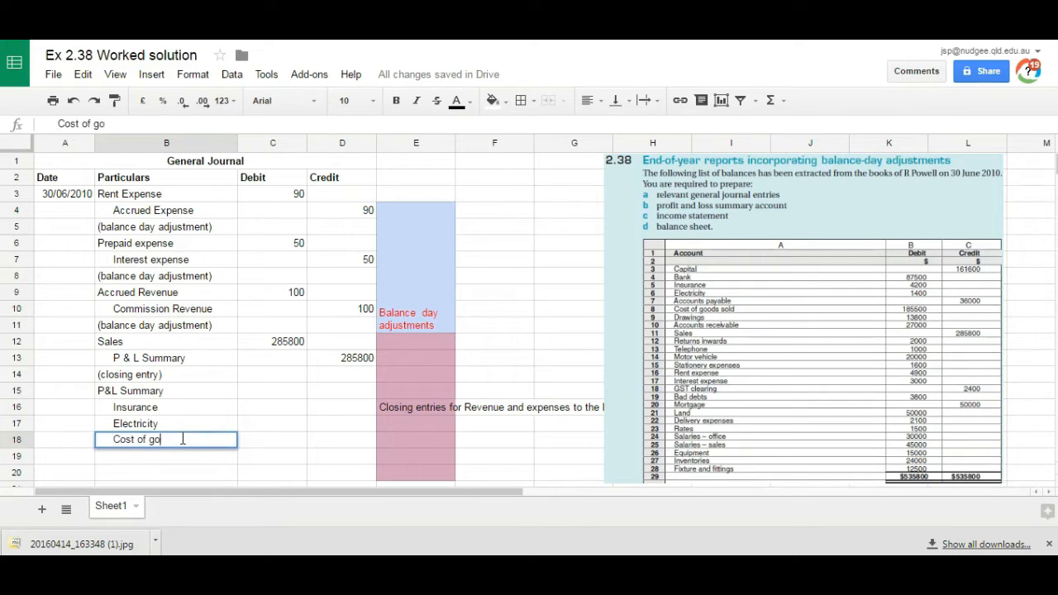
text(ods sold)
key(Return)
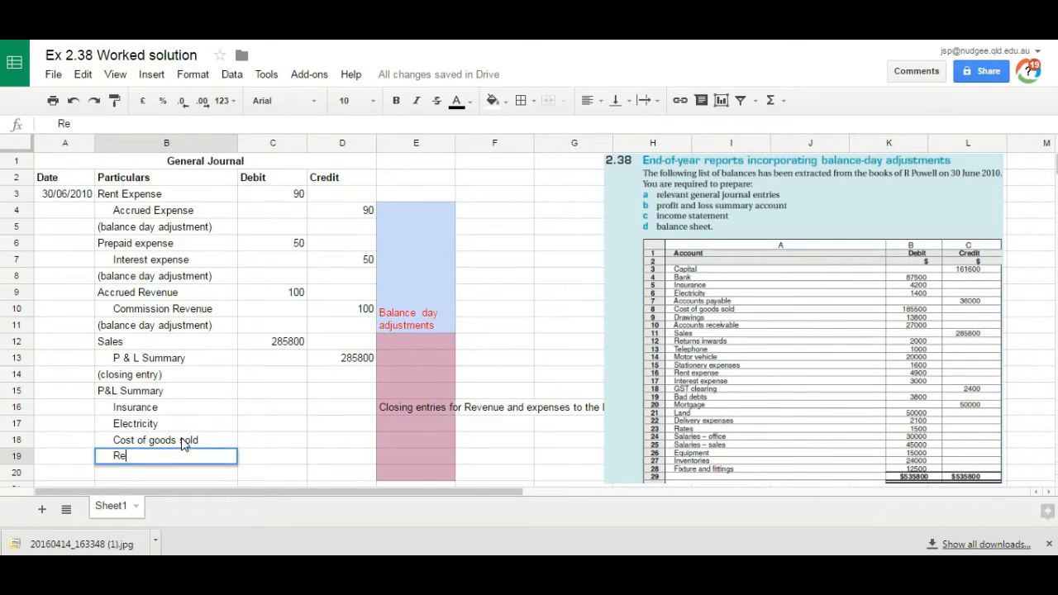
text(Returns Inwards)
key(Return)
text(Telephone)
key(Return)
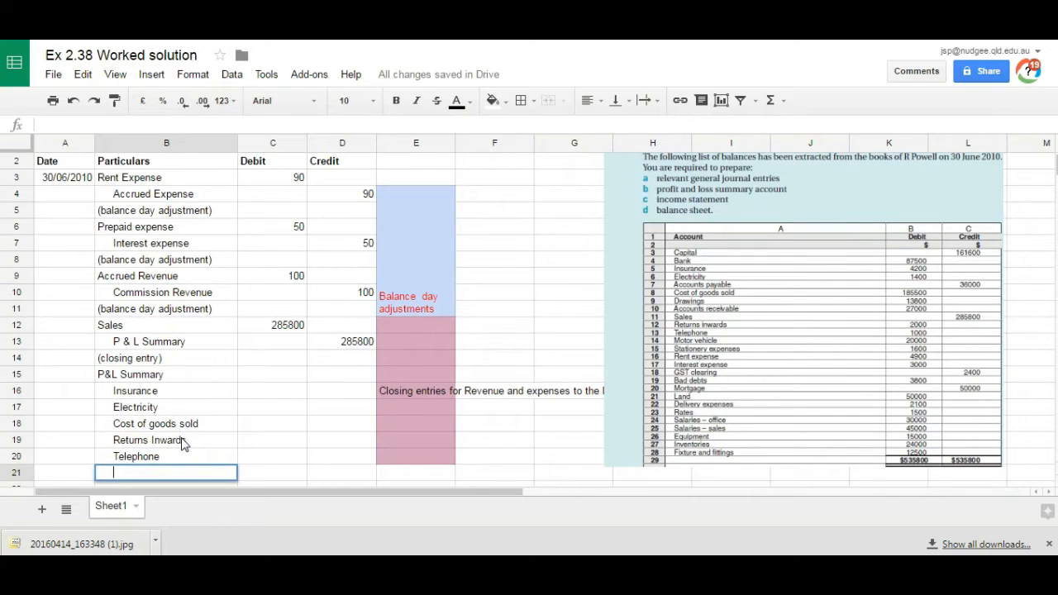
Step: List Stationery expenses, Rent expense and Interest Expense as indented accounts in B21:B23
text(Stationer)
key(BackSpace)
text(ery expenses)
key(Return)
text(Rent)
key(BackSpace)
key(BackSpace)
key(BackSpace)
key(BackSpace)
key(BackSpace)
key(BackSpace)
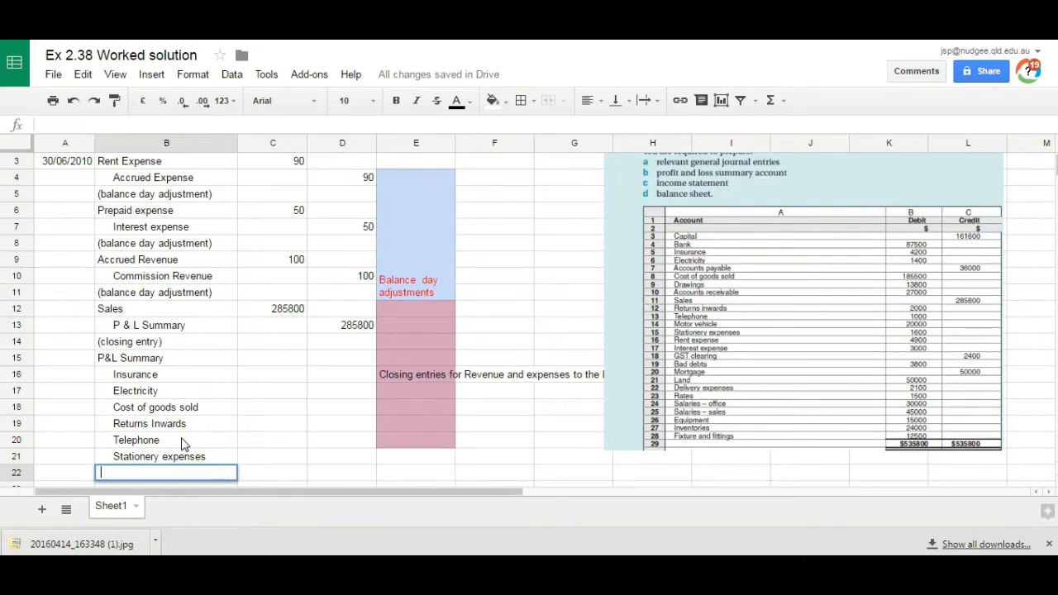
text(Rent expense)
key(Return)
text(Interest Expense)
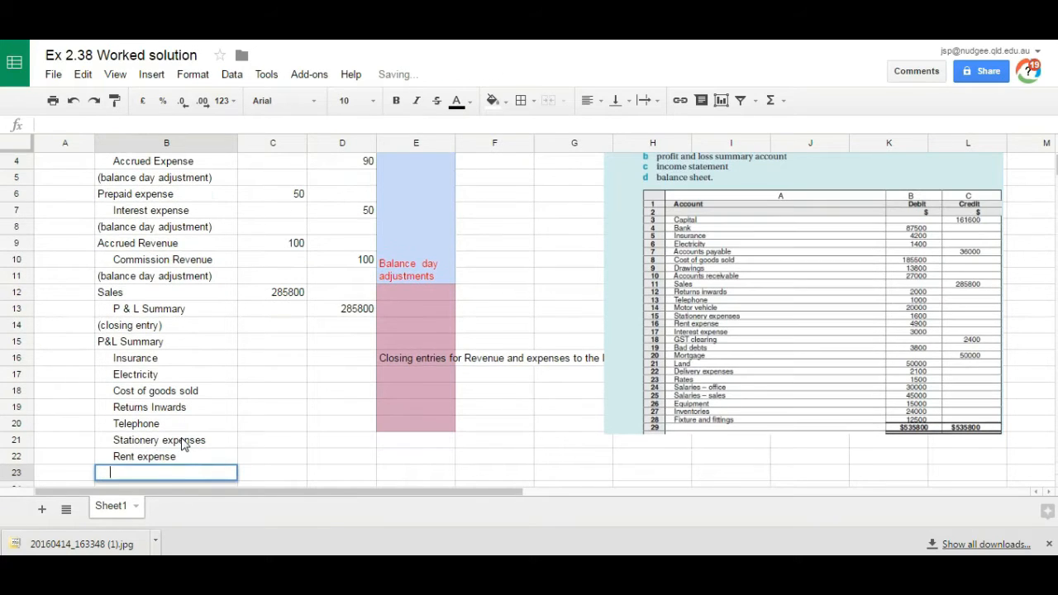
key(Return)
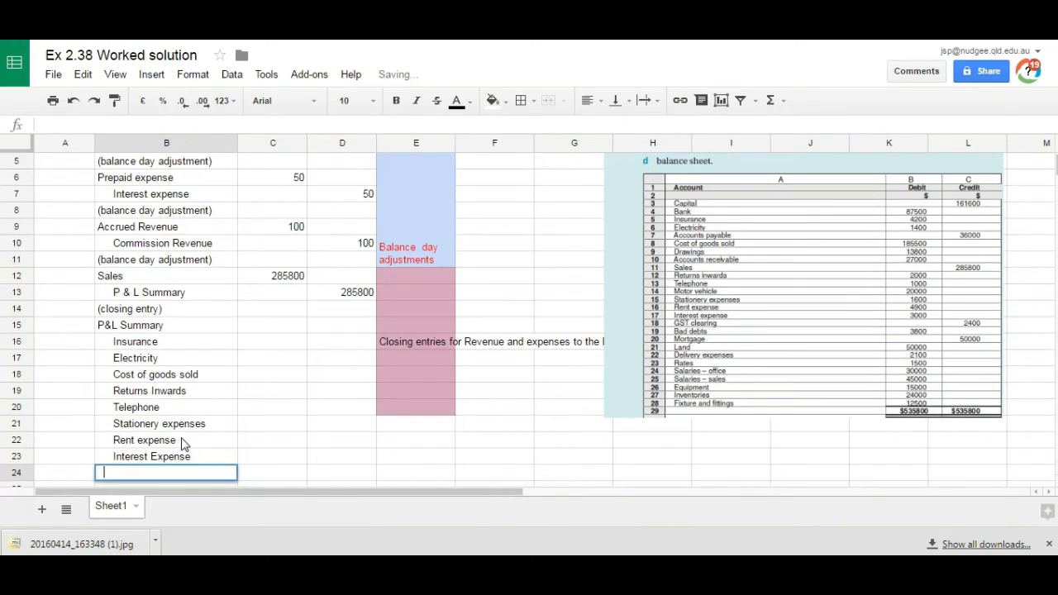
Step: List Bad debts, Delivery expense and Rates as indented accounts in B24:B26
text(Bad debts)
key(Return)
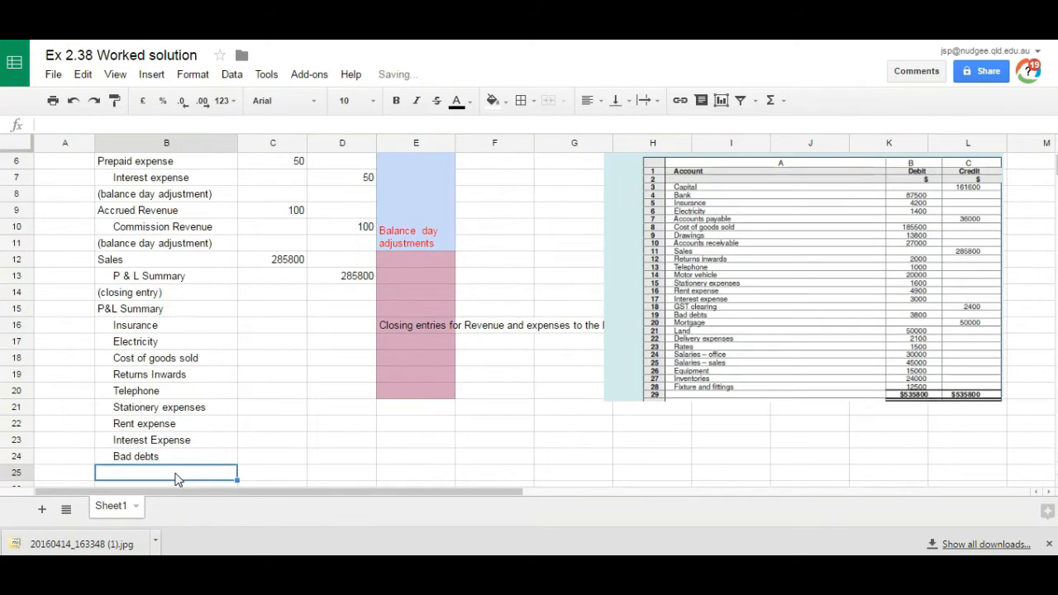
text(Delivery expense)
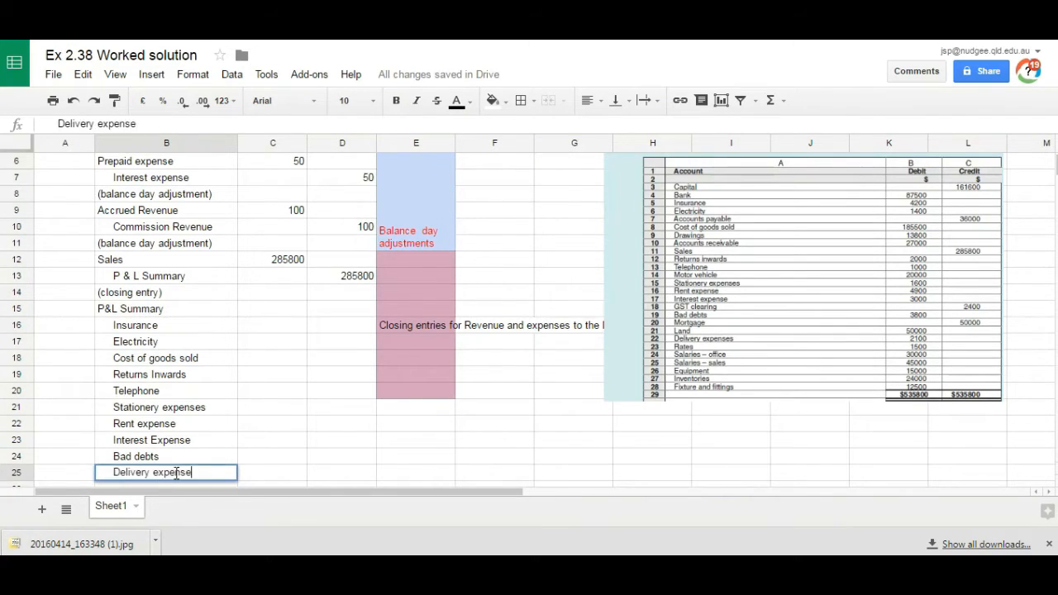
key(Return)
text(Rates)
key(Return)
Step: List Salaries - Office and Salaries - sales as indented accounts in B27 and B28
text(Sala)
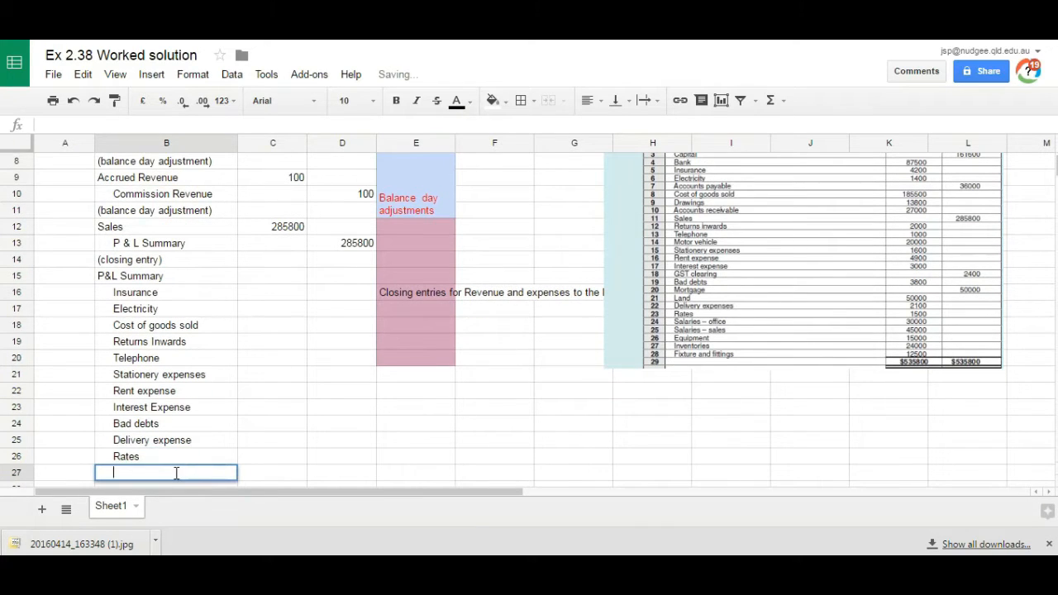
text(ries - Office)
key(Return)
text(Salaries - )
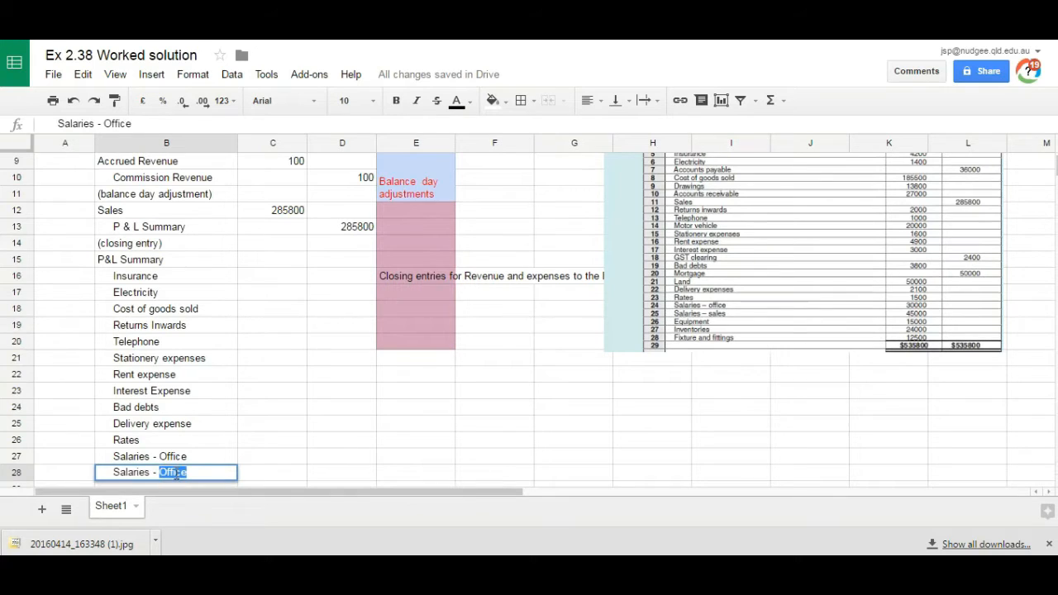
text(sales)
key(Return)
Step: Move the trial balance picture down so its accounts sit beside the expense closing entry
drag(709, 243, 702, 397)
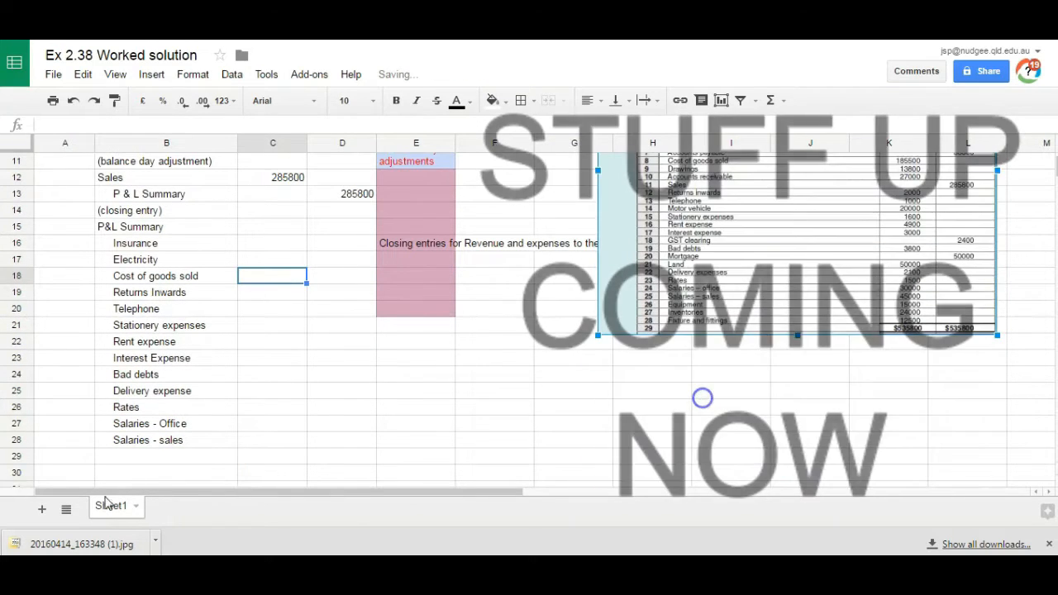
drag(648, 293, 652, 418)
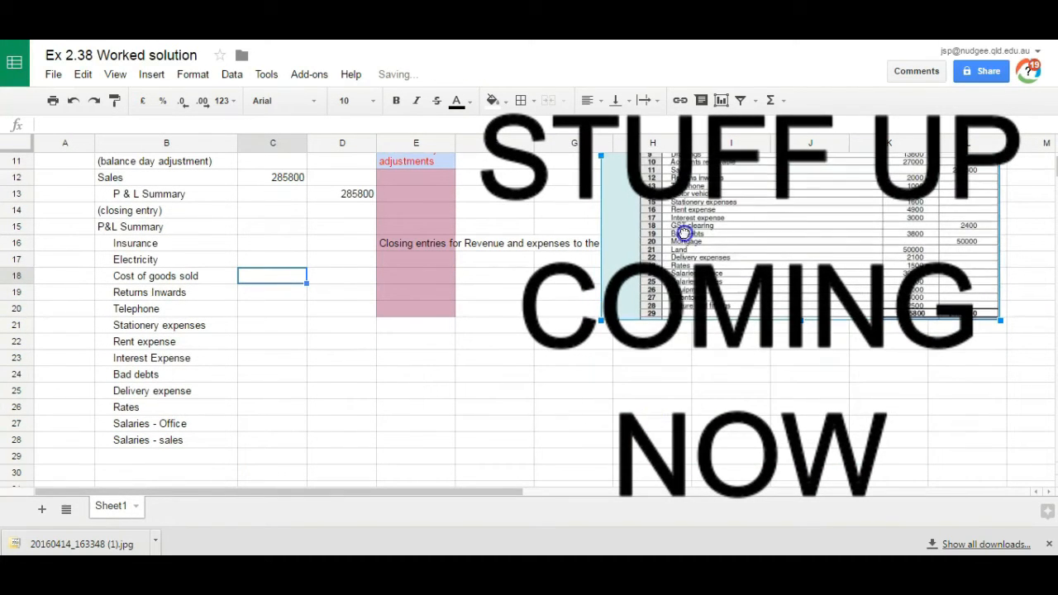
drag(684, 234, 702, 363)
Step: Enter 4200, 1400, 185500 and 2000 in C16:C19 for Insurance, Electricity, Cost of goods sold and Returns Inwards
click(265, 242)
key(Up)
key(Right)
click(265, 245)
text(4200)
key(Return)
text(1400)
key(Return)
text(185500)
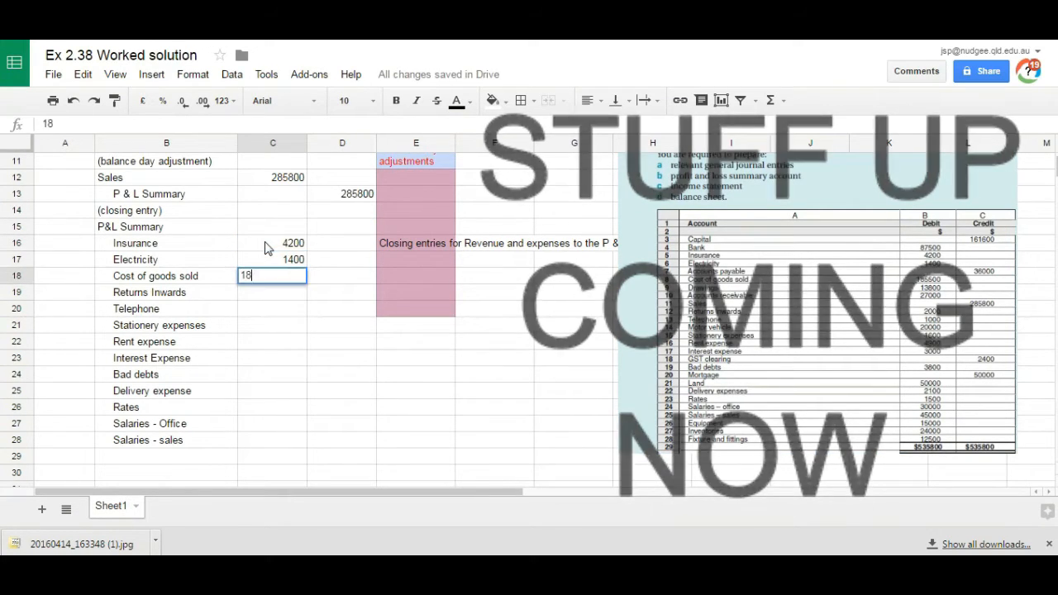
key(Return)
text(2000)
key(Return)
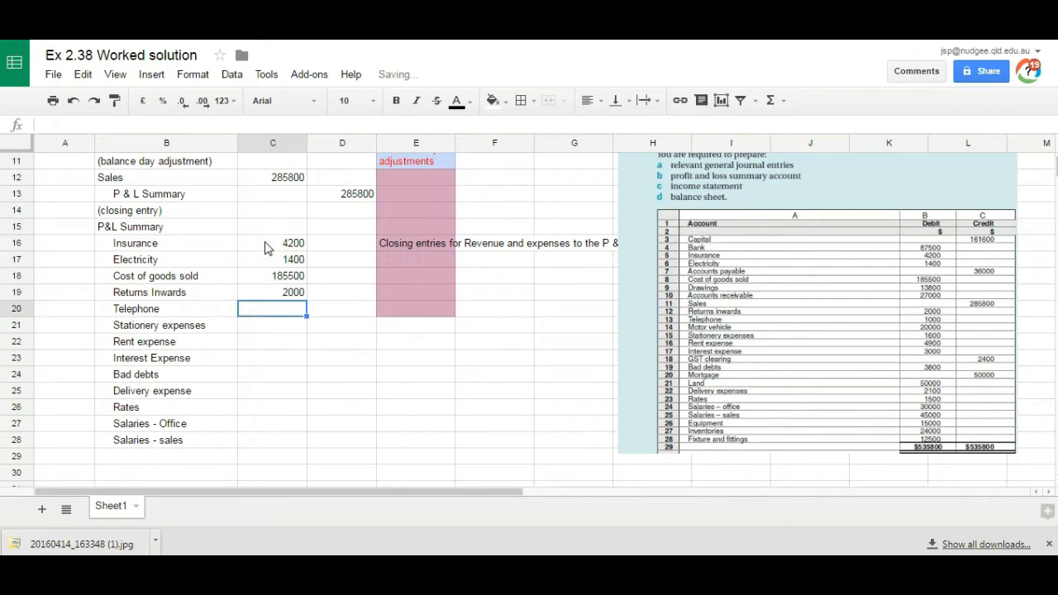
Step: Enter 1000, 1600, 4900, 3000 and 3800 in C20:C24 for Telephone, Stationery, Rent, Interest and Bad debts
text(1000)
key(Return)
text(1600)
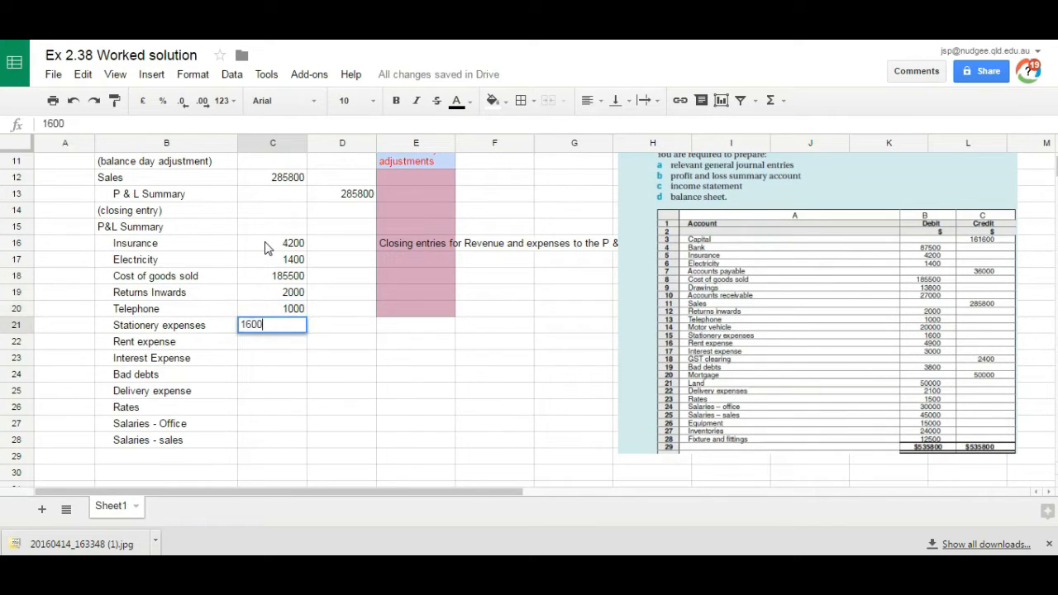
key(Return)
text(4900)
key(Return)
text(3000)
key(Return)
text(3800)
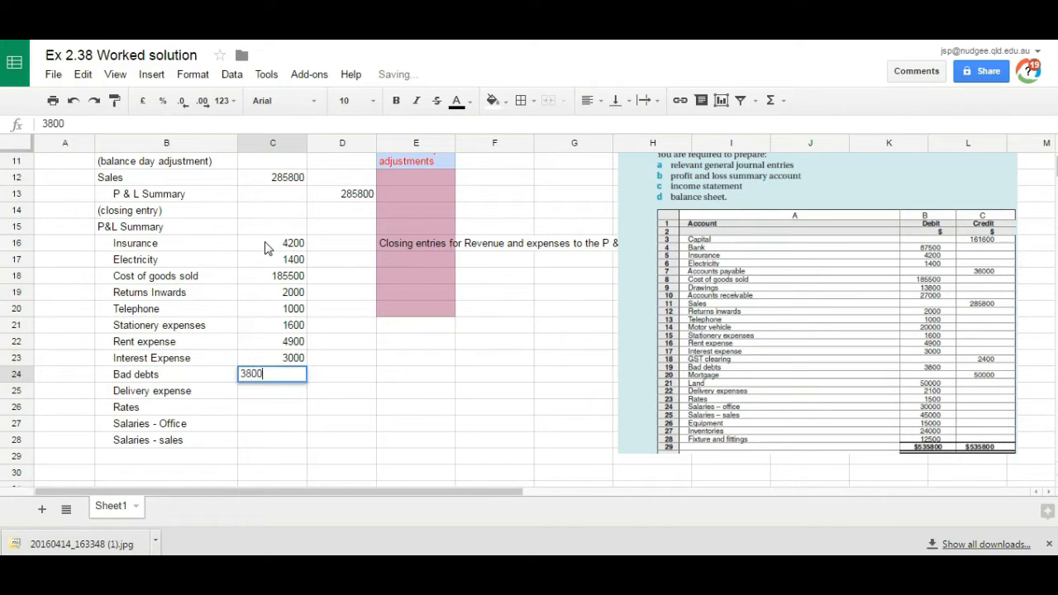
key(Return)
Step: Enter 2100, 1500, 30000 and 45000 in C25:C28 for Delivery expense, Rates, Salaries - Office and Salaries - sales
text(2100)
key(Return)
text(1500)
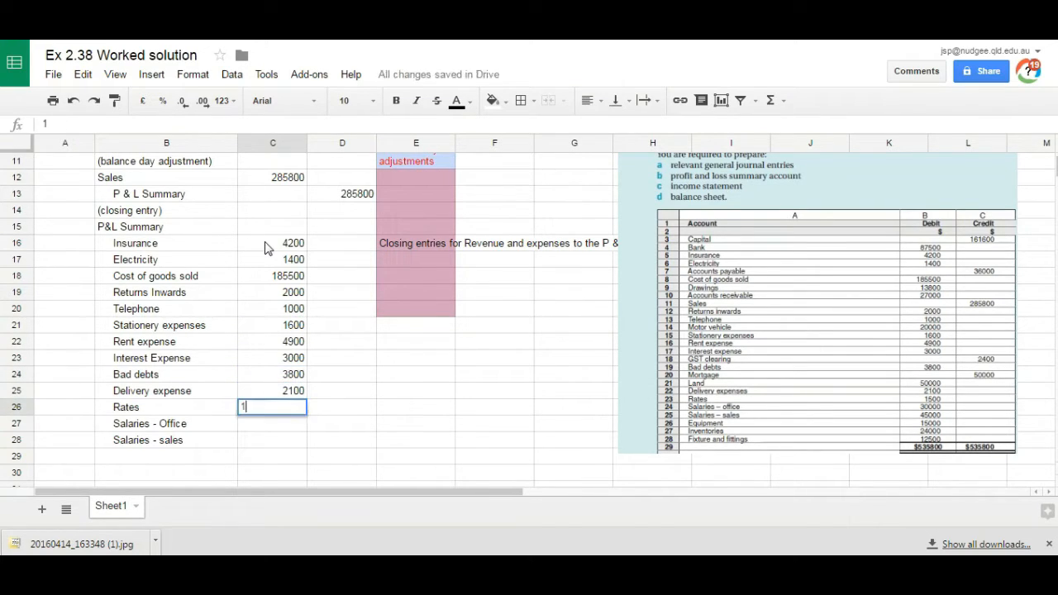
key(Return)
text(30000)
key(Return)
text(45000)
Step: Total the expense amounts C16:C28 with a SUM formula in D15 beside P&L Summary
key(Up)
key(Up)
key(Up)
key(Up)
key(Up)
key(Up)
key(Up)
key(Up)
key(Up)
key(Up)
key(Up)
key(Up)
key(Up)
key(Up)
key(Right)
key(Down)
text(=sum()
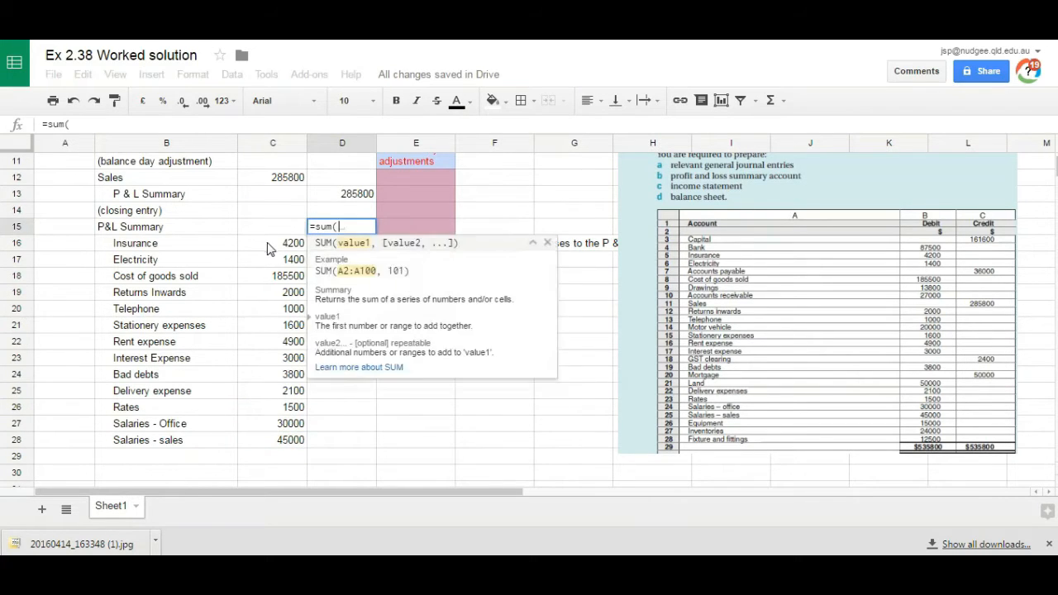
drag(266, 244, 287, 435)
key(Return)
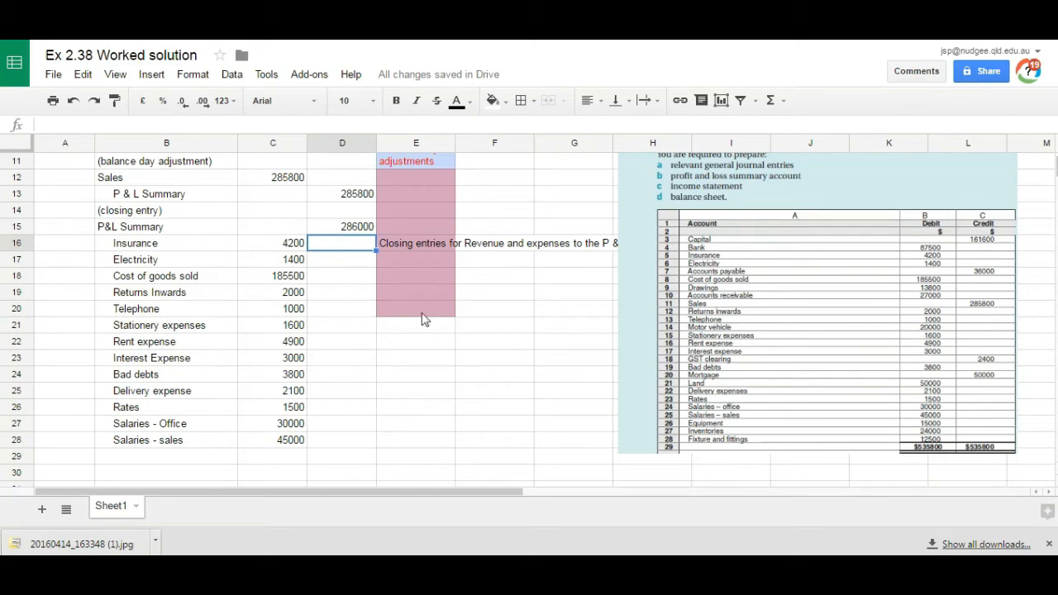
Step: Review the balance day adjustments in rows 3 to 11 against the closing entries for accounts that need adjusting
click(434, 242)
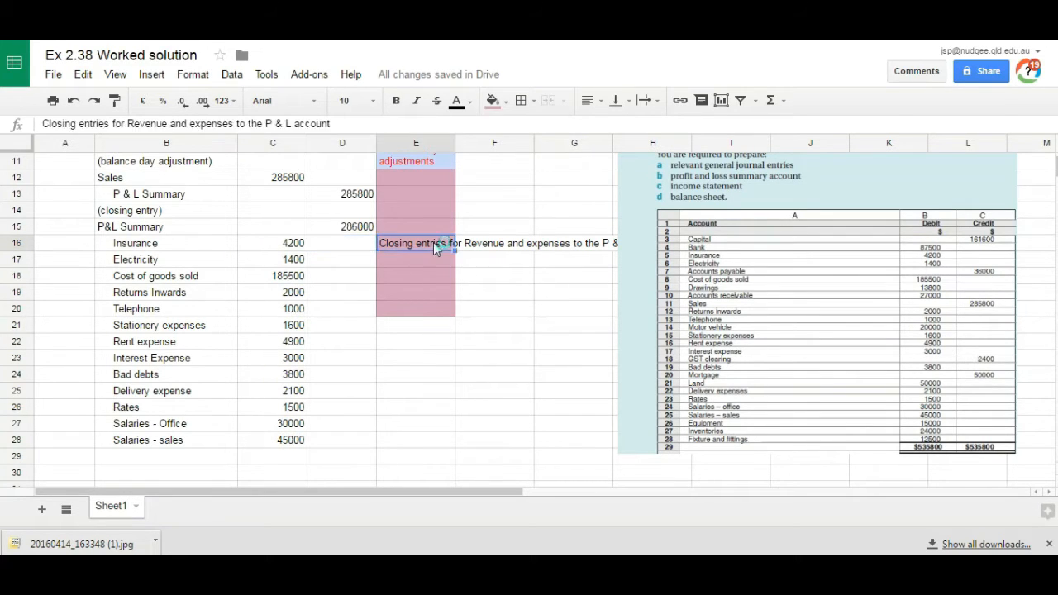
key(Up)
key(Up)
key(Up)
key(Up)
key(Up)
key(Up)
key(Up)
key(Left)
key(Down)
key(Left)
key(Down)
key(Down)
key(Down)
key(Down)
key(Down)
key(Down)
key(Down)
key(Up)
key(Up)
key(Up)
key(Up)
key(Up)
key(Up)
key(Up)
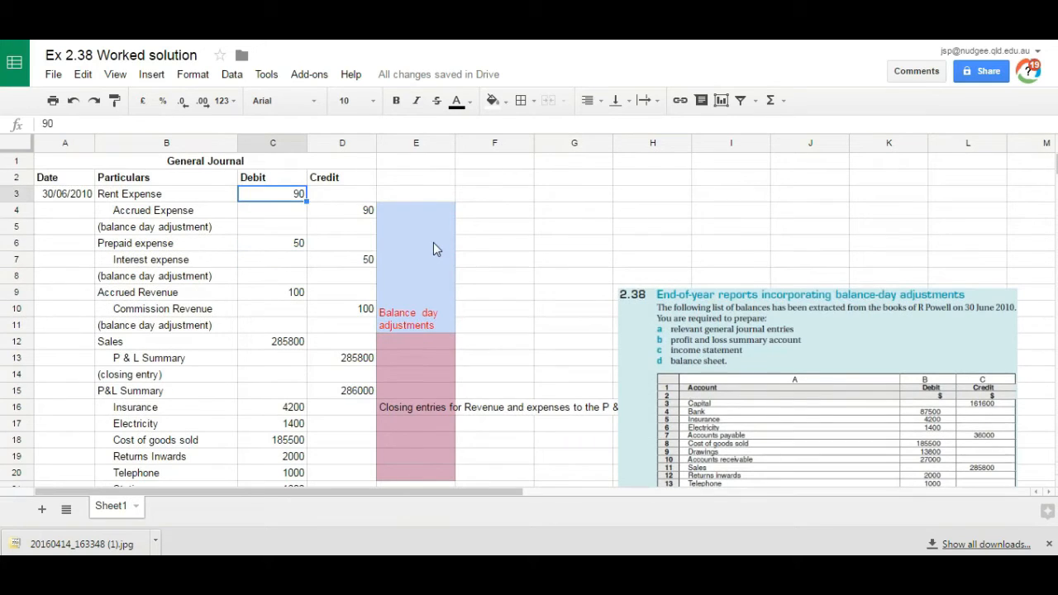
key(Down)
key(Down)
key(Down)
key(Down)
key(Down)
key(Down)
key(Down)
key(Up)
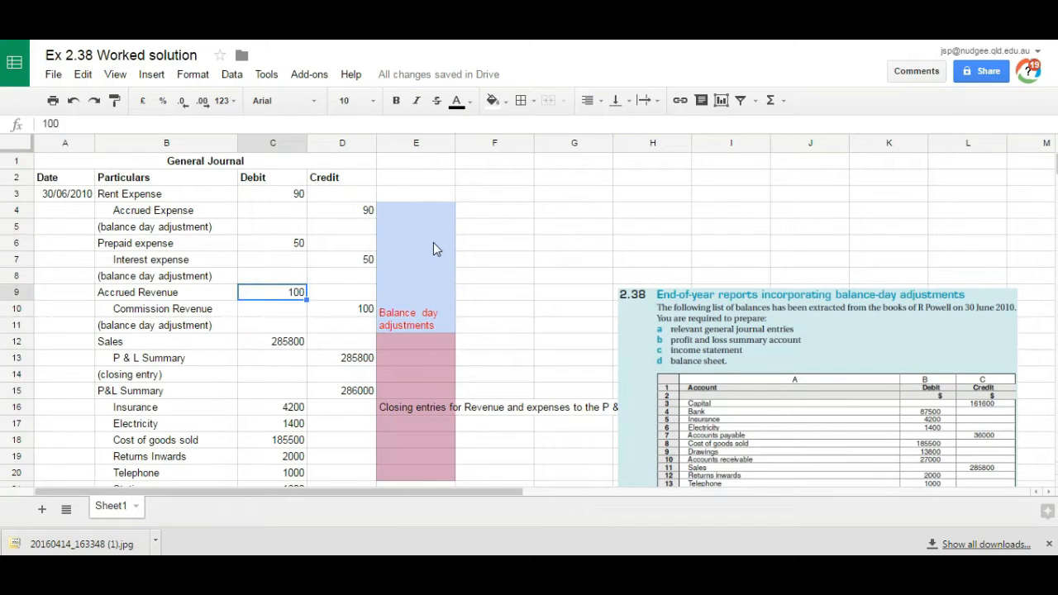
key(Down)
key(Right)
key(Down)
key(Down)
key(Down)
key(Down)
key(Down)
key(Down)
key(Down)
key(Down)
key(Down)
key(Down)
key(Down)
key(Down)
key(Down)
key(Down)
key(Down)
key(Down)
key(Down)
key(Down)
key(Up)
key(Up)
key(Up)
key(Up)
key(Up)
key(Up)
key(Up)
key(Up)
key(Up)
key(Up)
key(Up)
key(Up)
key(Up)
key(Up)
key(Up)
key(Up)
key(Up)
key(Up)
key(Up)
key(Up)
key(Left)
key(Down)
key(Down)
key(Down)
key(Down)
key(Down)
key(Down)
key(Down)
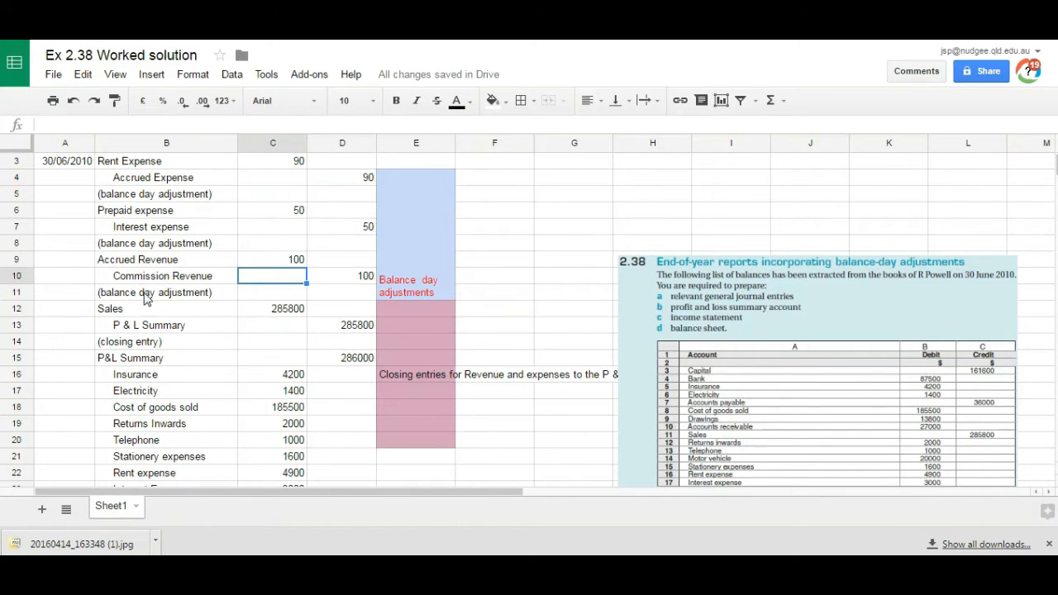
Step: Insert a row below Sales and enter Commission Revenue in B13 with a debit of 100
click(102, 310)
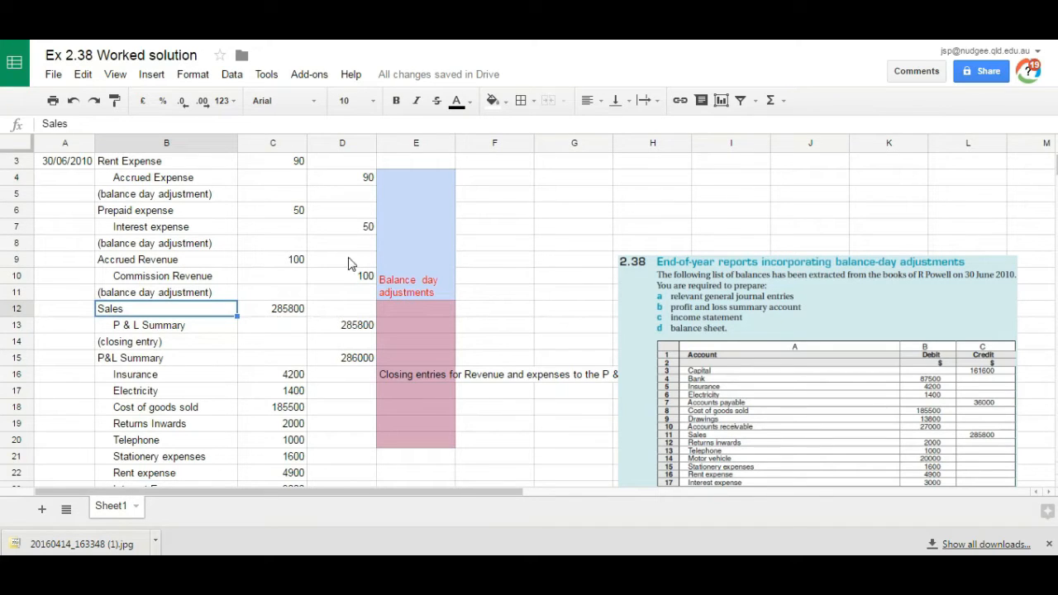
click(16, 325)
right_click(18, 326)
click(52, 437)
double_click(134, 322)
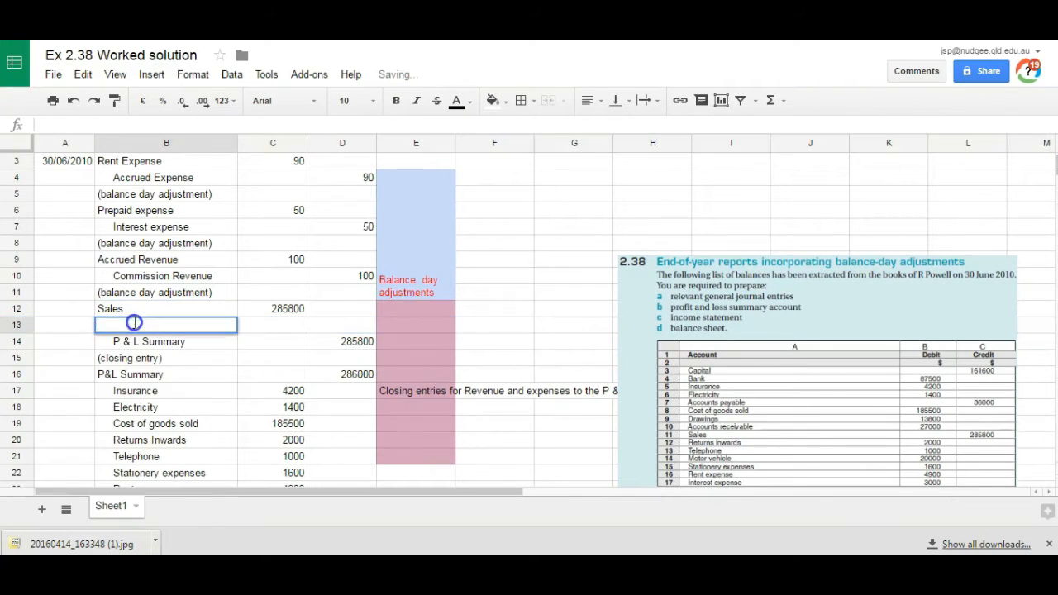
text(Commission Reve)
click(273, 324)
text(100)
Step: Set the P & L Summary credit in D14 of the revenue closing entry to 285900
click(342, 342)
click(85, 122)
key(BackSpace)
key(BackSpace)
key(BackSpace)
text(900)
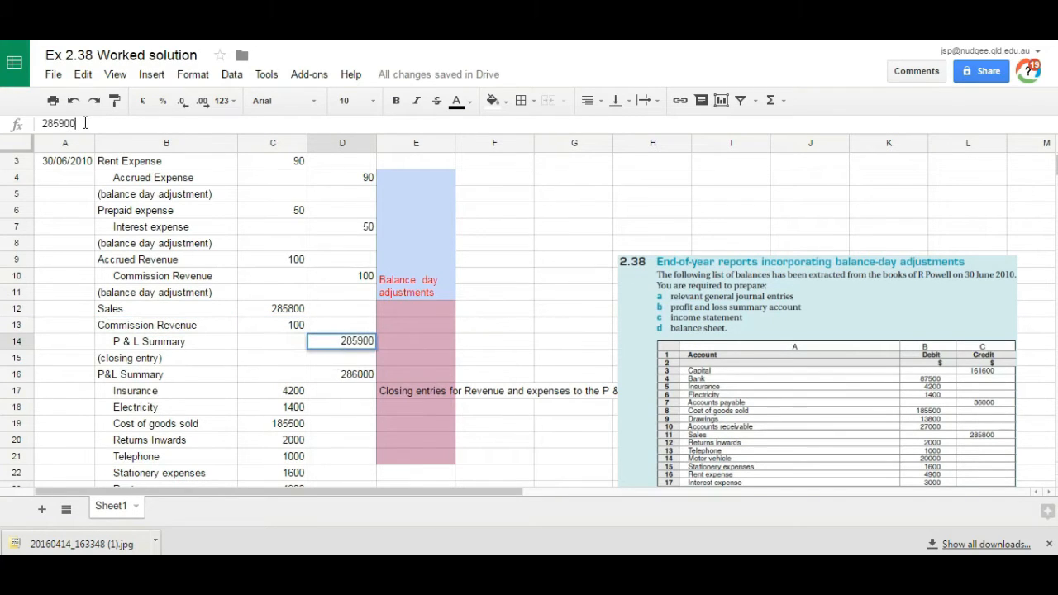
key(Return)
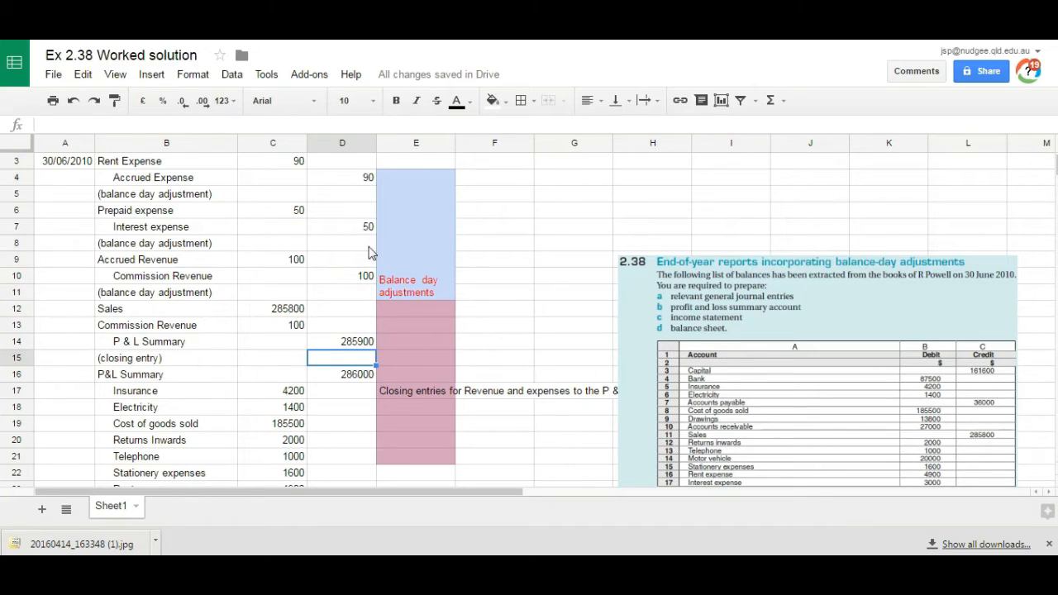
Step: Set the Rent expense amount in C23 to 4990, using D23 for a temporary note of the 90 adjustment
click(352, 182)
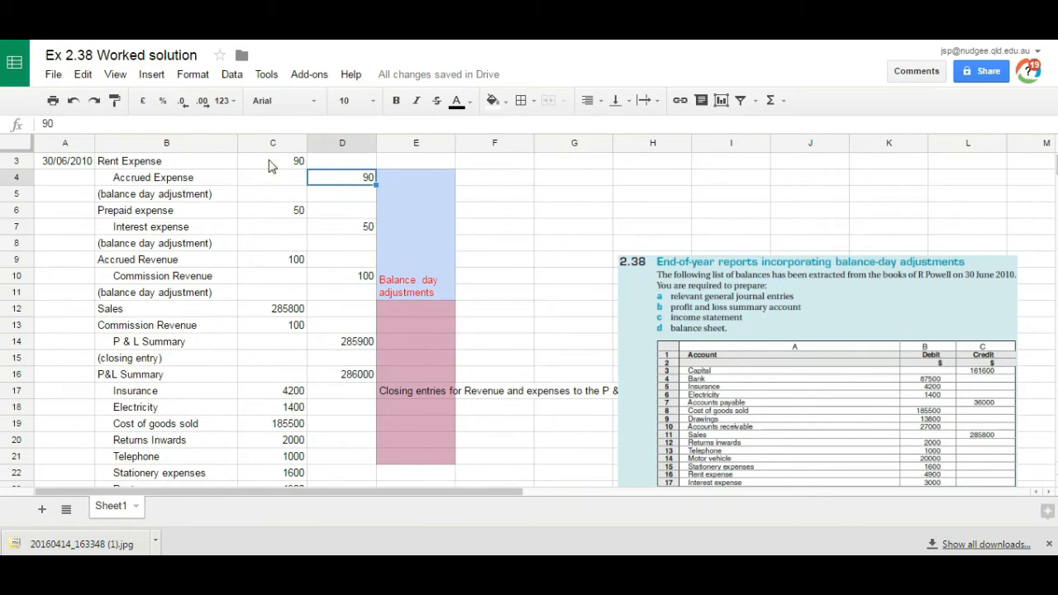
click(302, 165)
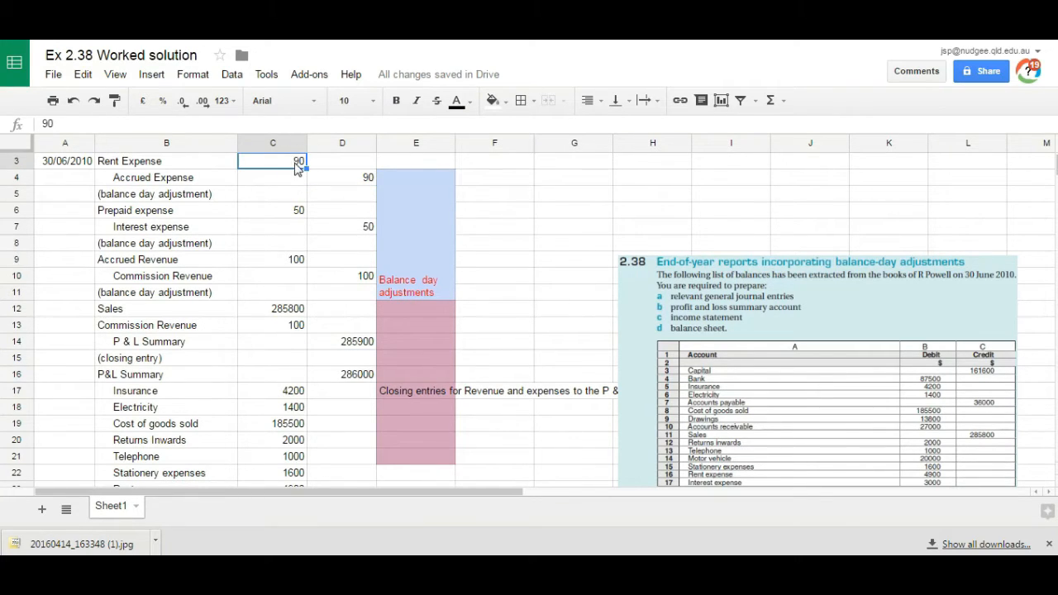
click(231, 363)
key(Down)
key(Down)
key(Down)
key(Down)
key(Down)
key(Down)
key(Down)
key(Down)
key(Down)
key(Down)
key(Down)
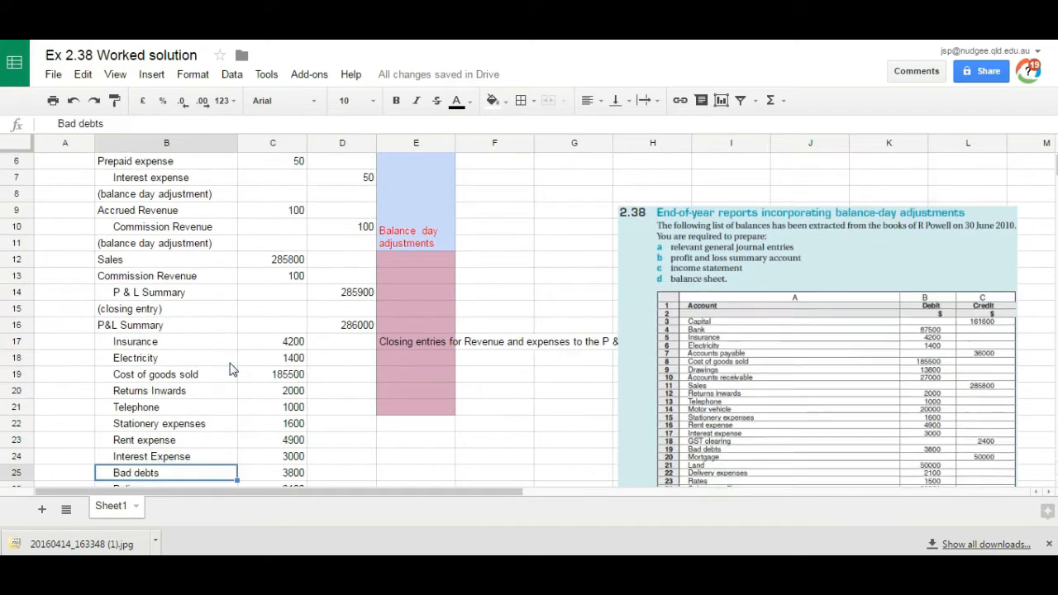
key(Up)
key(Up)
key(Up)
key(Up)
key(Down)
key(Right)
key(Right)
text(90)
key(Return)
key(Up)
key(Left)
text(4990)
key(Right)
Step: Set the Interest Expense amount in C24 to 2950, noting the -50 adjustment in D24 and clearing that note
key(Left)
key(Up)
key(Up)
key(Up)
key(Up)
key(Up)
key(Up)
key(Up)
key(Up)
key(Up)
key(Up)
key(Up)
key(Up)
key(Up)
key(Up)
key(Up)
key(Up)
key(Up)
key(Up)
key(Up)
key(Up)
key(Down)
key(Down)
key(Down)
key(Down)
key(Down)
key(Right)
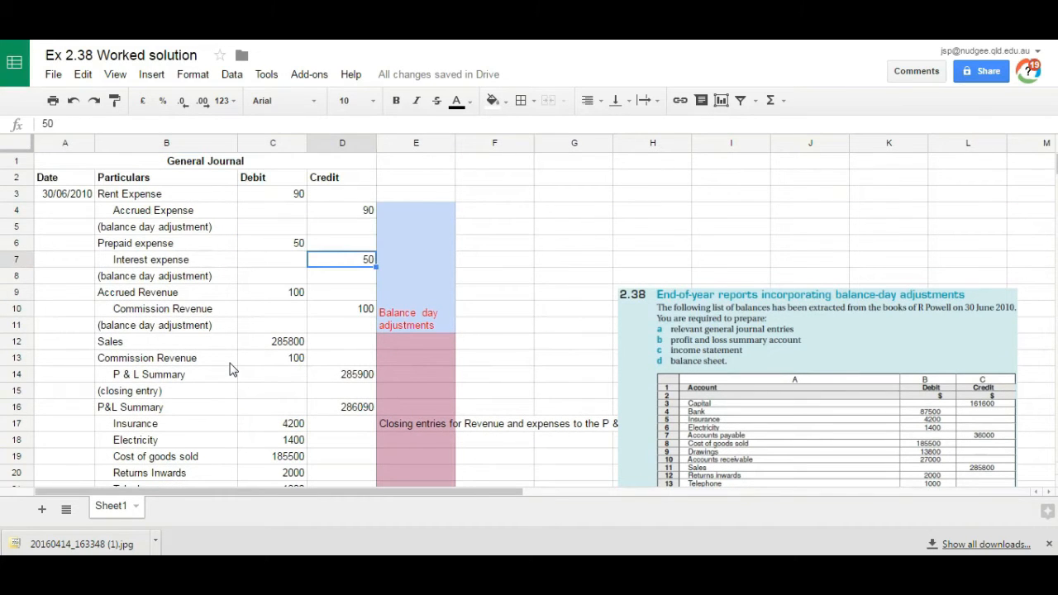
key(Down)
key(Down)
key(Down)
key(Down)
key(Down)
key(Down)
key(Down)
key(Down)
key(Down)
key(Down)
key(Down)
key(Down)
key(Down)
key(Down)
key(Down)
key(Down)
key(Down)
key(Down)
key(Down)
key(Down)
key(Up)
key(Up)
key(Up)
key(Up)
key(Up)
key(Up)
text(-50)
key(Return)
key(Up)
key(Left)
text(2950)
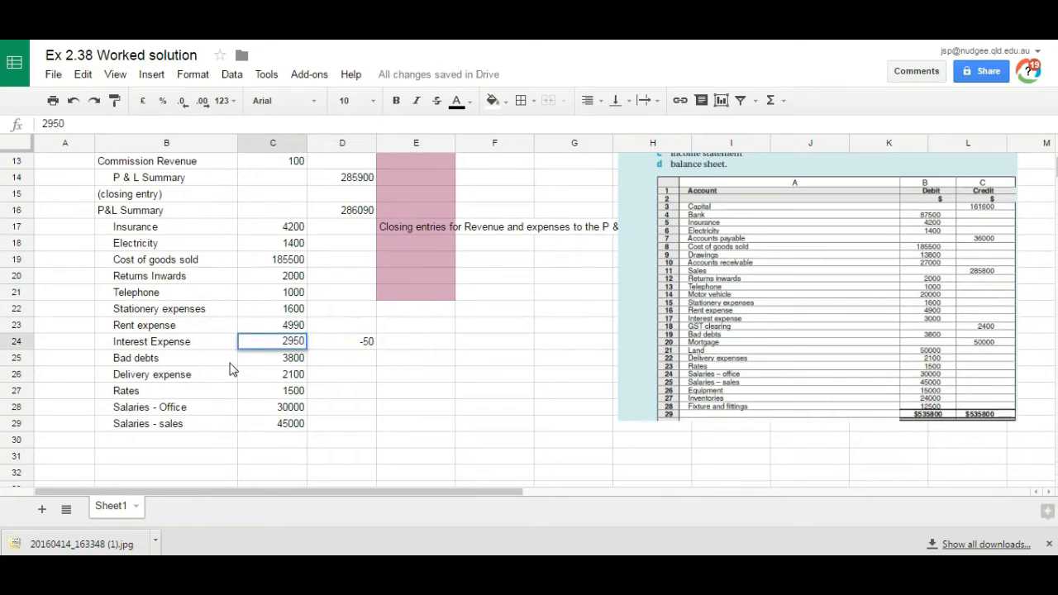
key(Tab)
key(Delete)
key(Up)
key(Up)
key(Up)
key(Left)
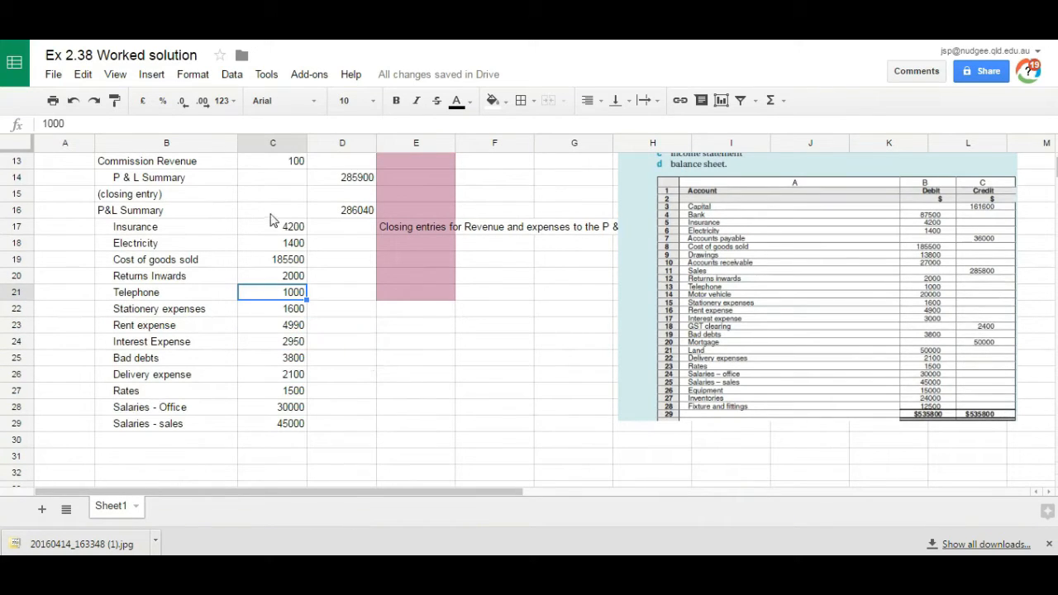
Step: Fill E20:E29 with the same pink as the closing entries block above
click(405, 298)
scroll(405, 303, up, 5)
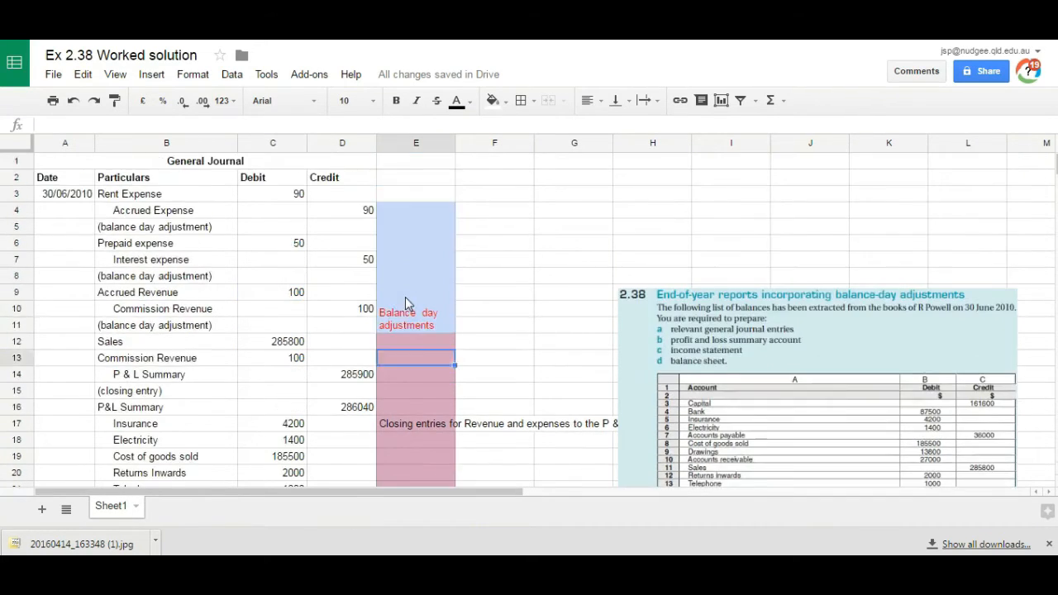
scroll(406, 302, down, 1)
scroll(449, 364, down, 4)
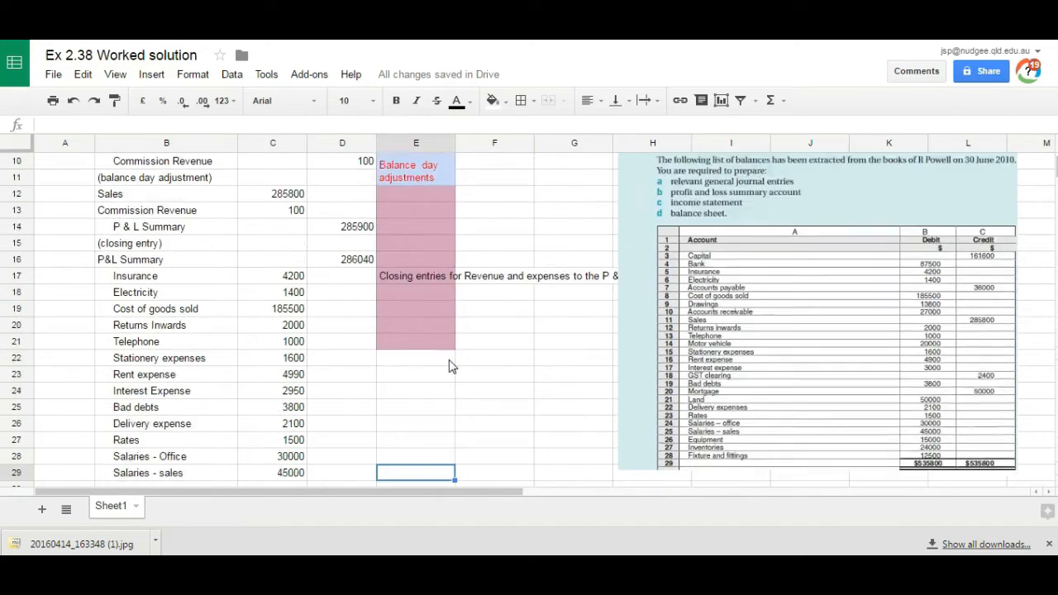
drag(414, 261, 413, 405)
click(493, 100)
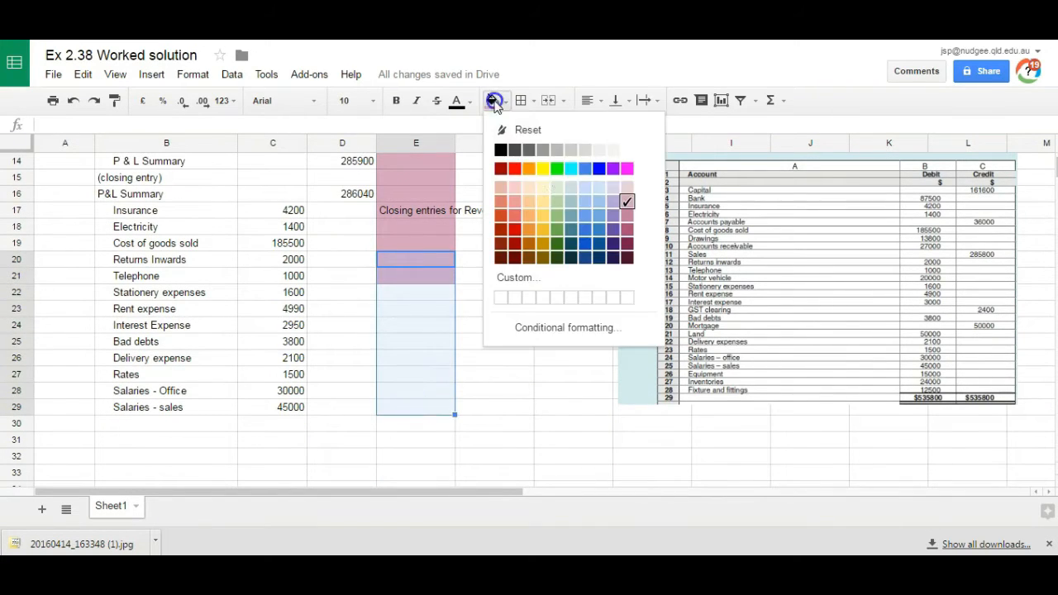
click(626, 203)
Step: Merge the pink cells E12:E29 and wrap the closing entries note inside the merged cell
click(407, 212)
drag(404, 405, 397, 161)
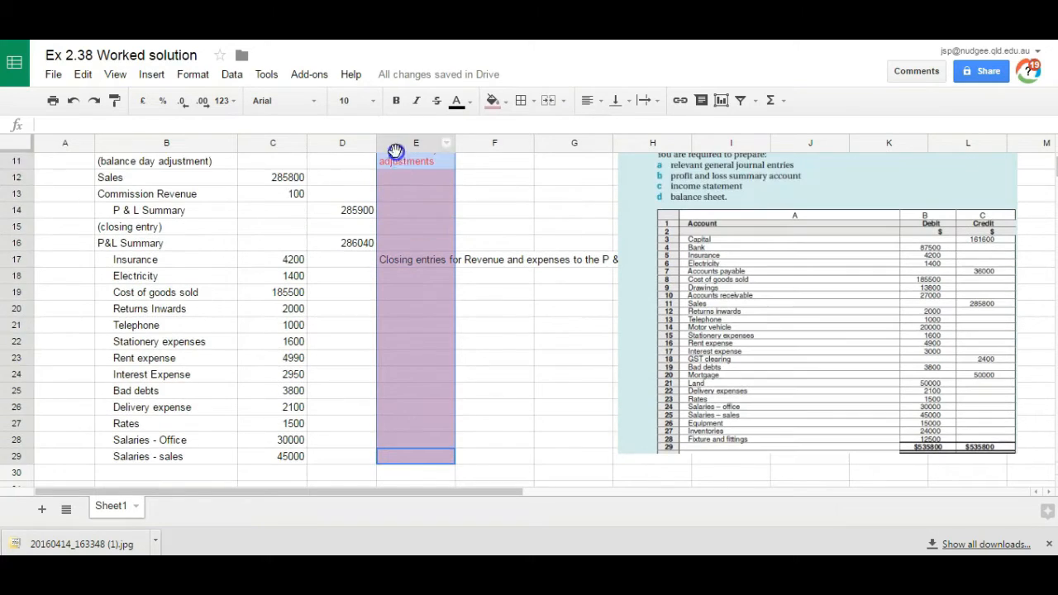
click(564, 100)
click(583, 126)
click(657, 100)
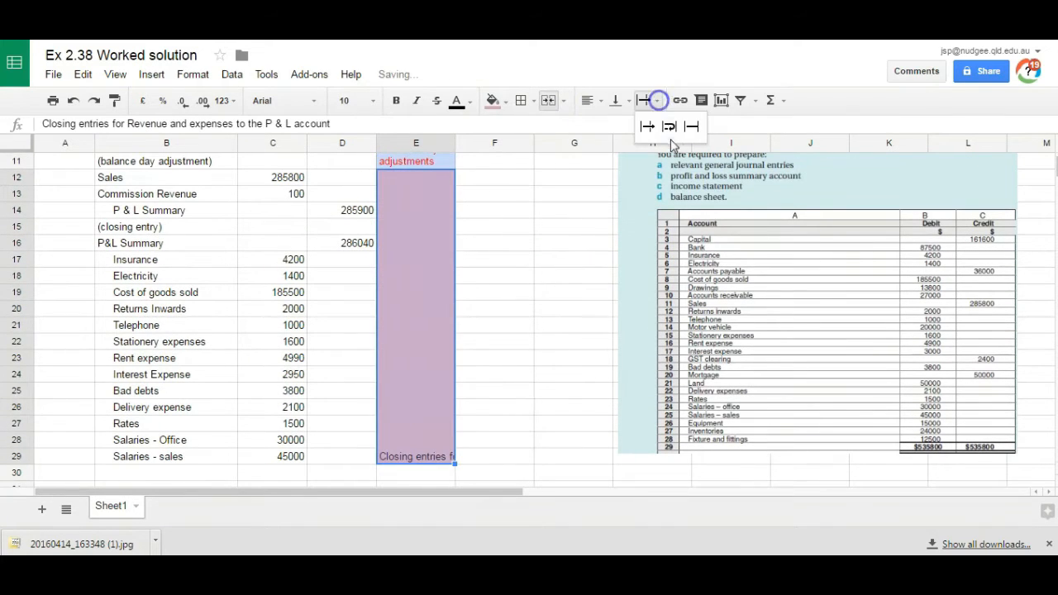
click(672, 121)
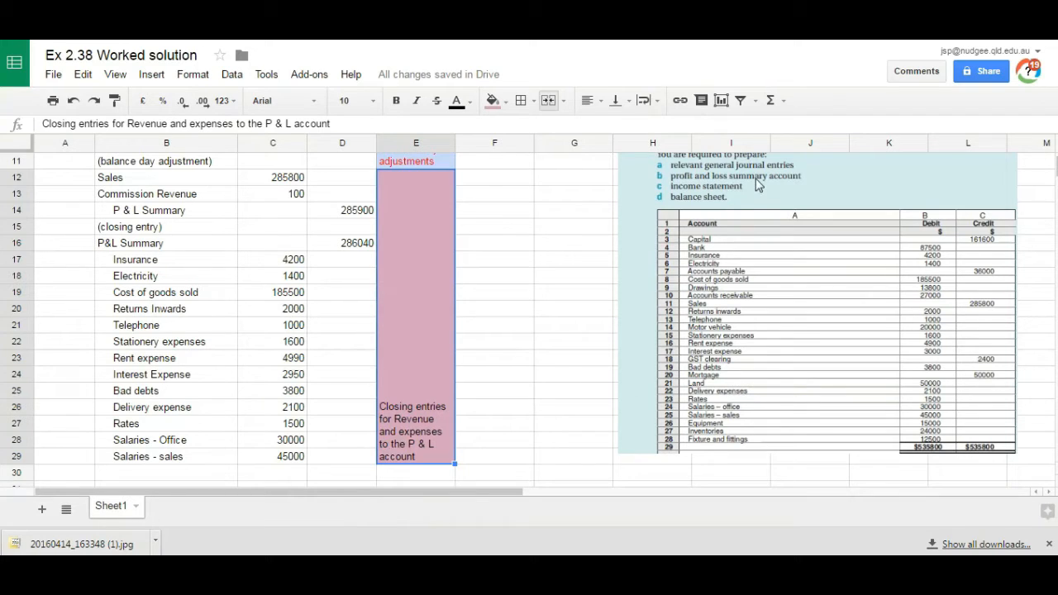
Step: Move the trial balance and other information pictures further right to free the columns beside the general journal
drag(346, 493, 496, 503)
click(300, 375)
drag(438, 323, 778, 339)
drag(559, 317, 789, 434)
click(498, 295)
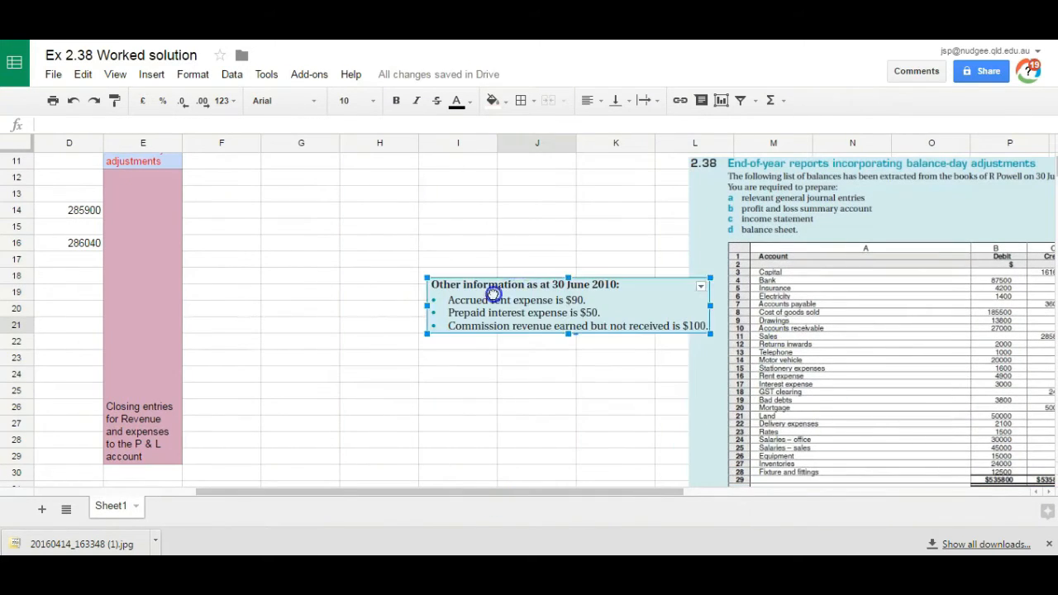
drag(497, 295, 795, 409)
Step: Merge F1:K1 and enter the centred heading Ledger
click(220, 188)
key(Up)
key(Up)
key(Up)
key(Up)
key(Up)
key(Up)
key(Up)
key(Up)
key(Up)
key(Up)
key(Up)
key(Up)
key(Down)
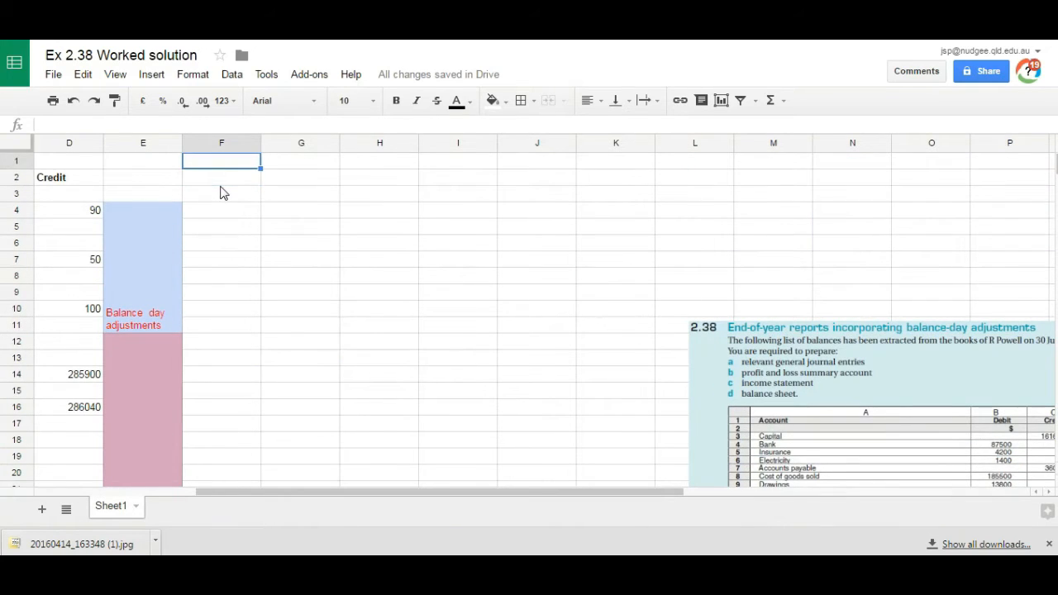
drag(220, 166, 598, 163)
click(563, 100)
click(584, 127)
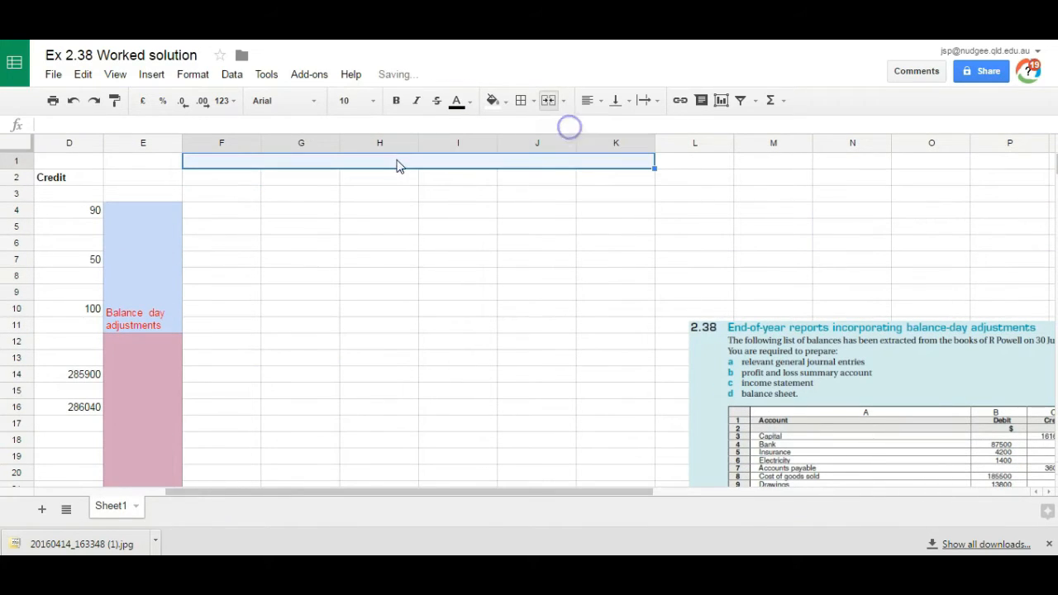
text(Ledge)
click(588, 100)
click(609, 130)
Step: Enter the ledger headings Date, Particulars, Debit, Date, Particulars and Credit in F2:K2
click(208, 177)
text(Date)
key(Tab)
text(Particulars)
key(Tab)
text(Debit)
drag(209, 180, 387, 197)
key(ctrl+c)
click(444, 176)
key(ctrl+v)
double_click(604, 179)
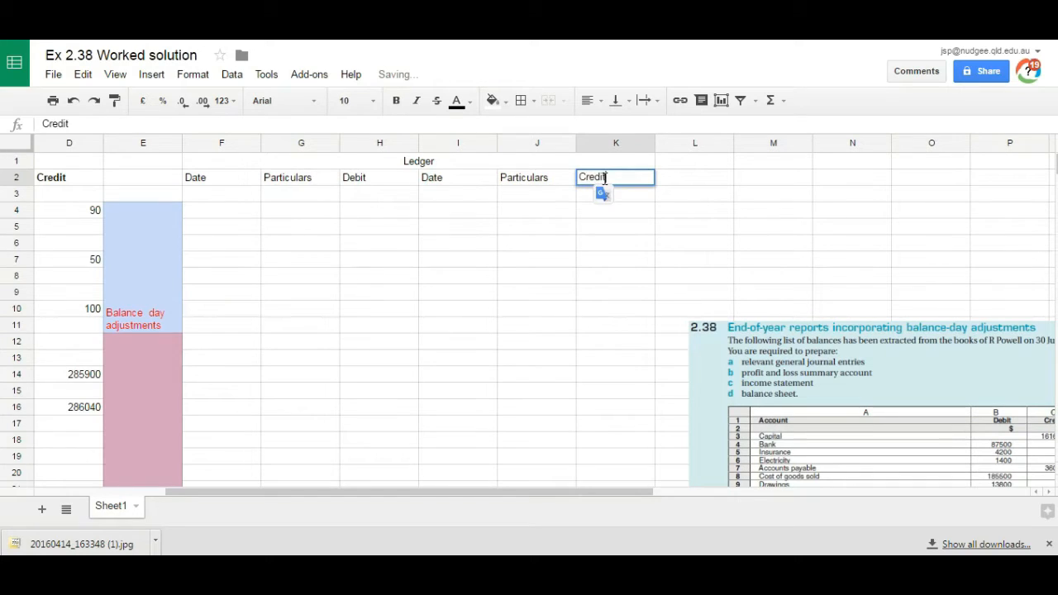
text(Credit)
click(604, 230)
Step: Merge H3:I3 and enter the centred title P & L Summary Account
drag(374, 194, 430, 193)
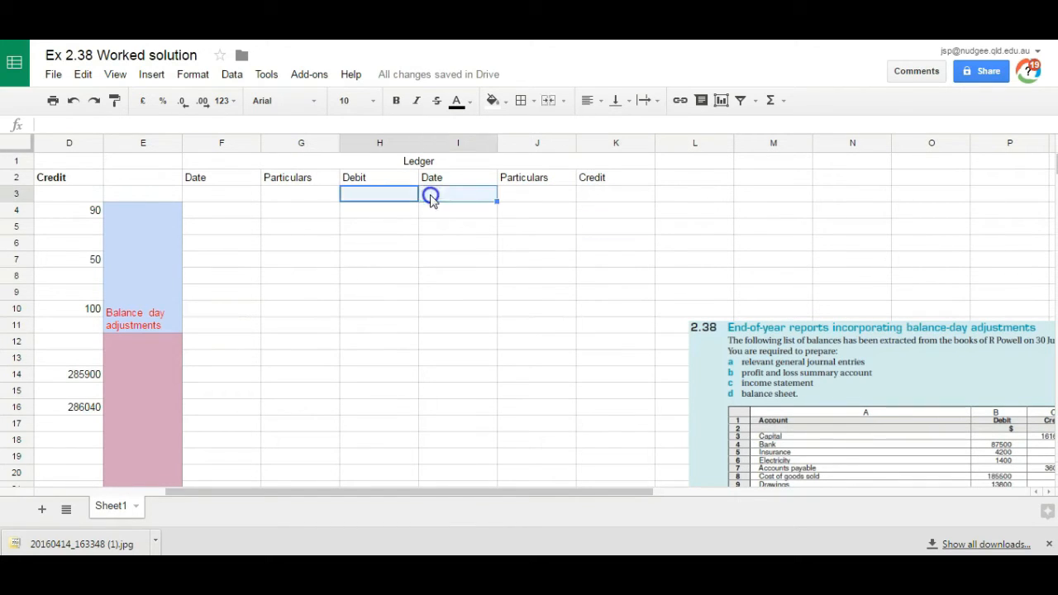
click(589, 100)
click(557, 101)
text(P)
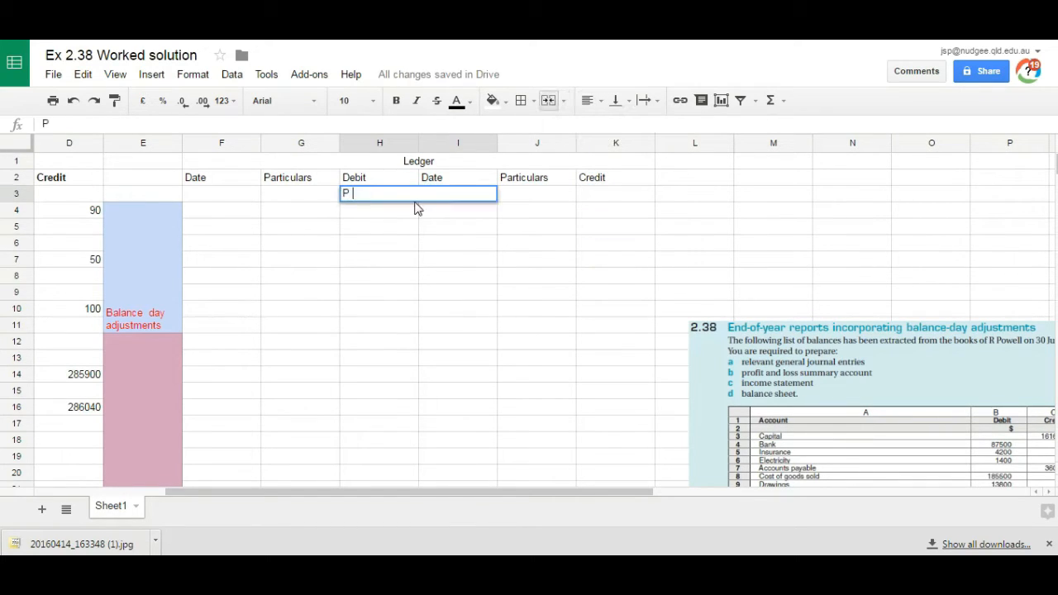
text( & L Summary Account)
key(Return)
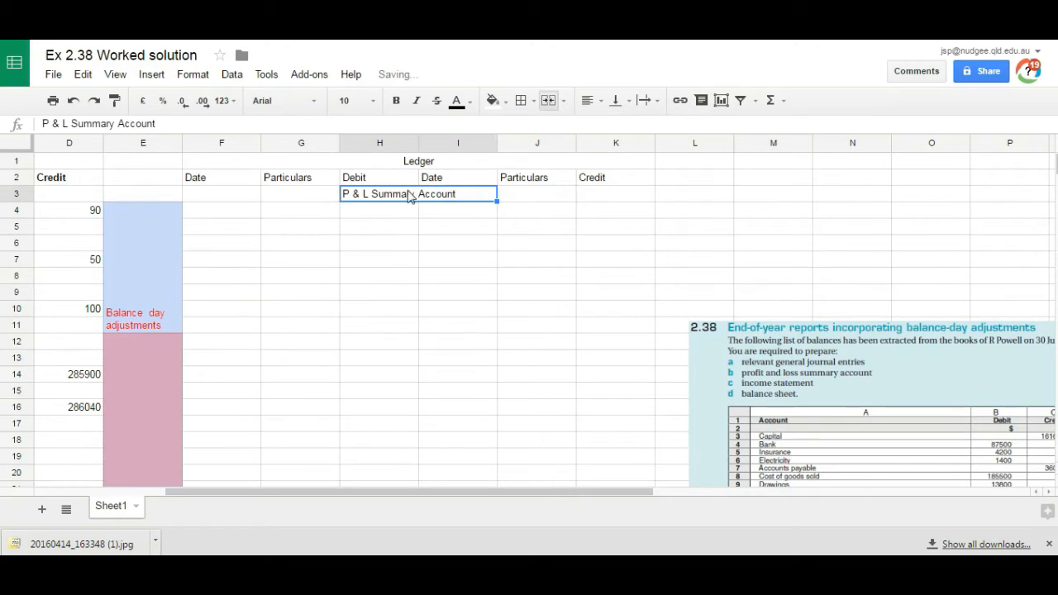
click(618, 120)
click(366, 209)
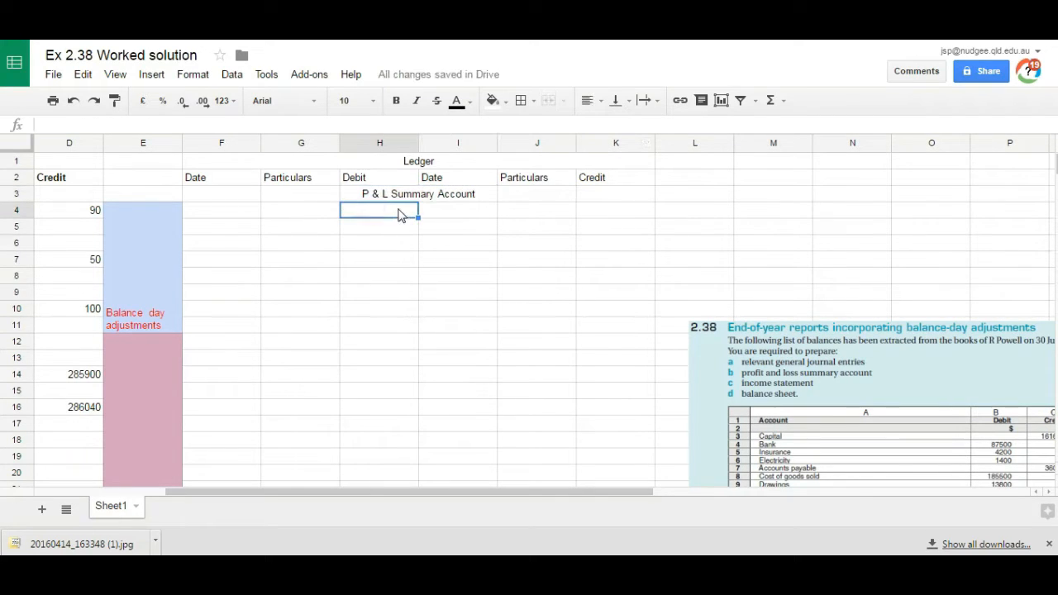
Step: Narrow the two ledger Date columns F and I, and widen the two Particulars columns G and J
drag(261, 143, 225, 143)
drag(462, 143, 419, 144)
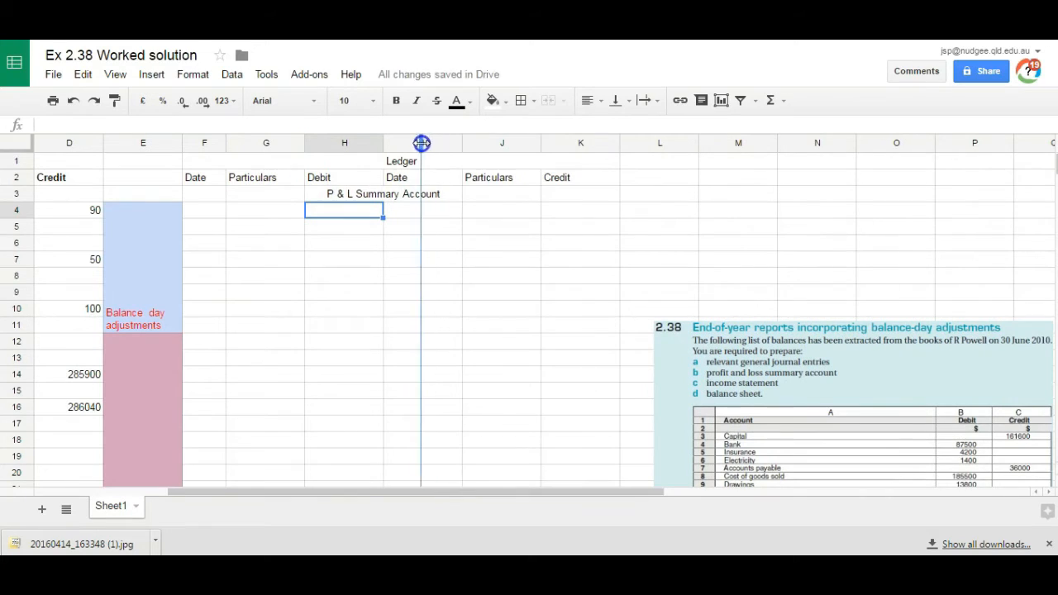
drag(303, 143, 337, 143)
drag(533, 143, 570, 143)
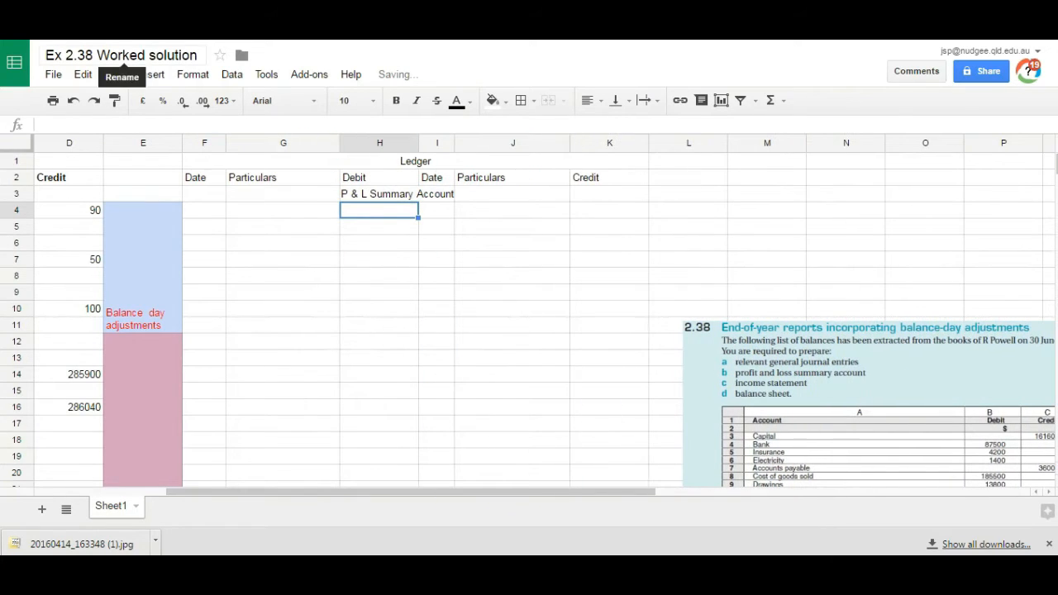
Step: Add a right border to H4:H18 as the dividing line of the T-account
drag(379, 210, 389, 407)
drag(415, 440, 407, 471)
click(420, 144)
click(373, 207)
click(373, 205)
drag(373, 206, 374, 447)
click(521, 100)
click(579, 156)
click(416, 308)
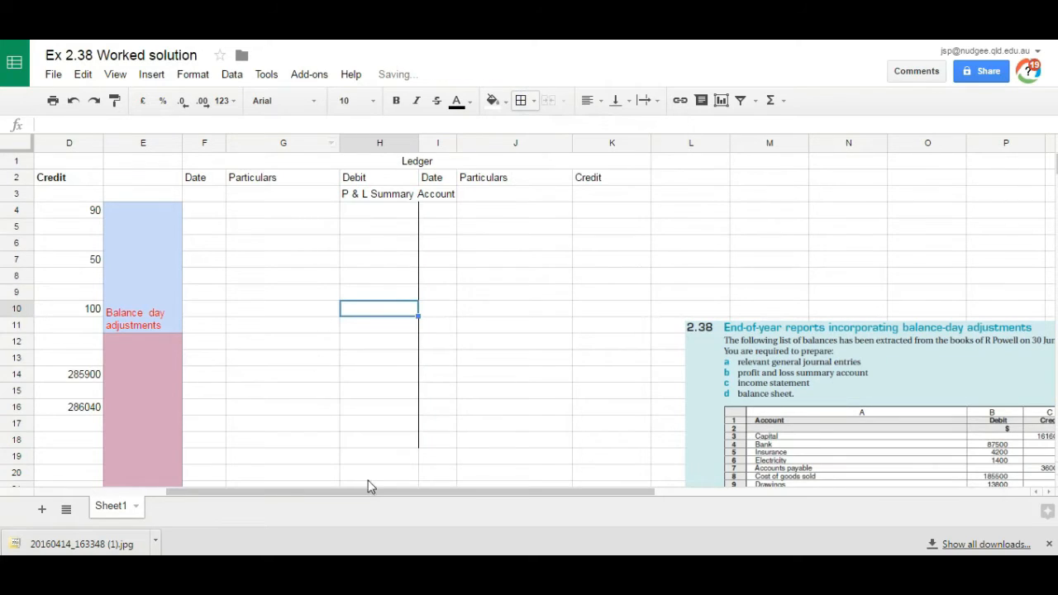
Step: Copy the Sales and Commission Revenue closing entries with their amounts from B12:C13 to J4:K5
drag(506, 498, 447, 490)
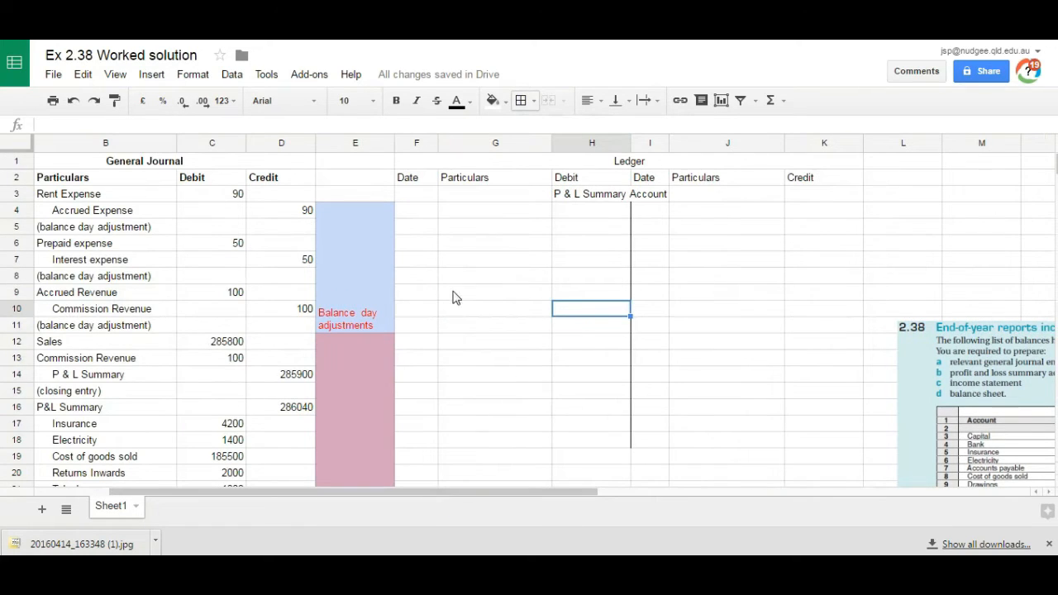
click(112, 213)
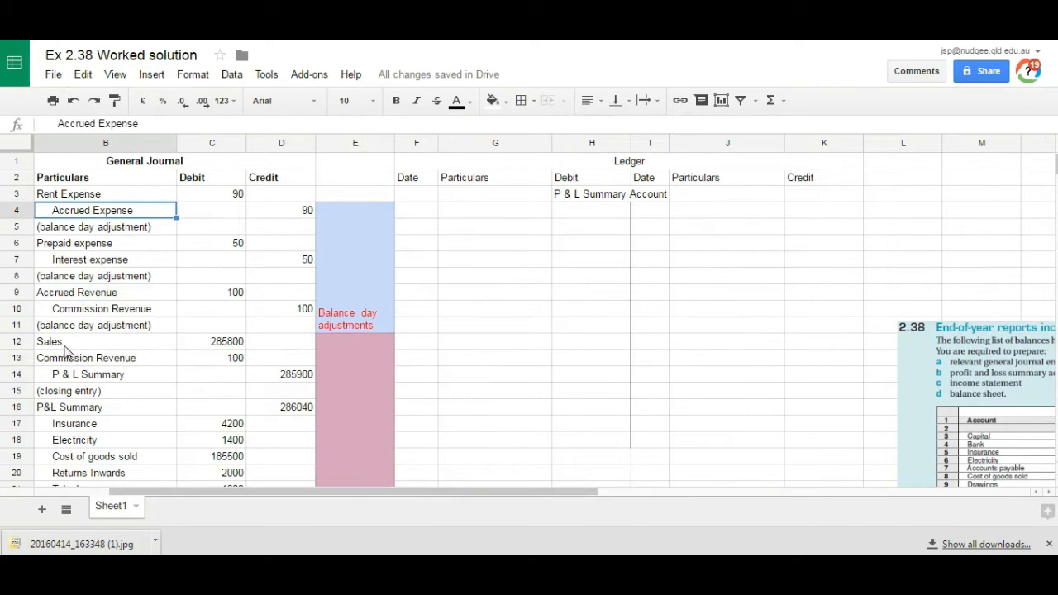
click(122, 345)
drag(122, 346, 213, 358)
click(702, 197)
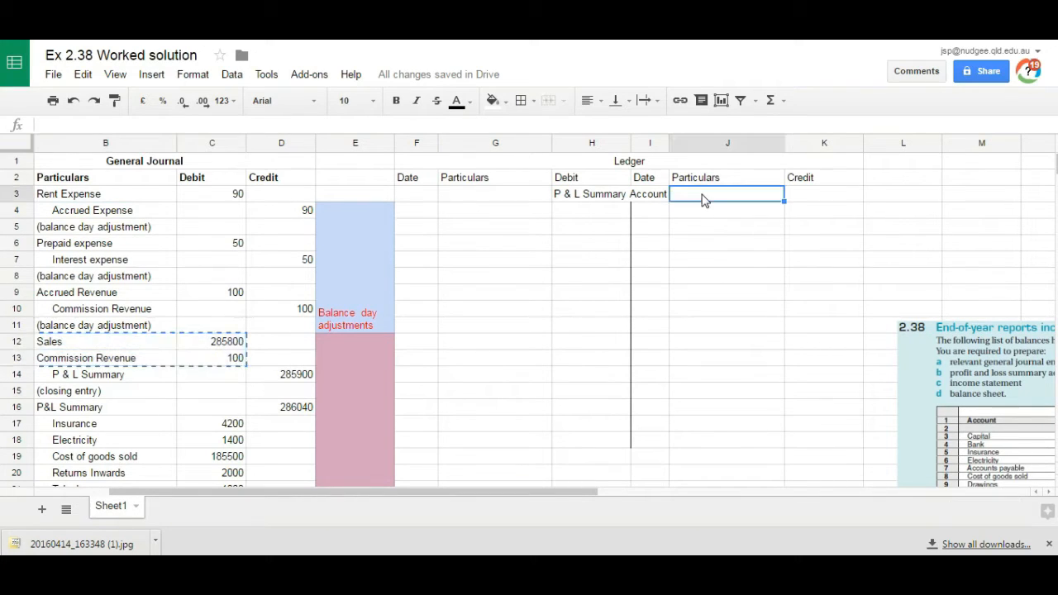
key(ctrl+v)
key(ctrl+z)
key(Down)
key(ctrl+v)
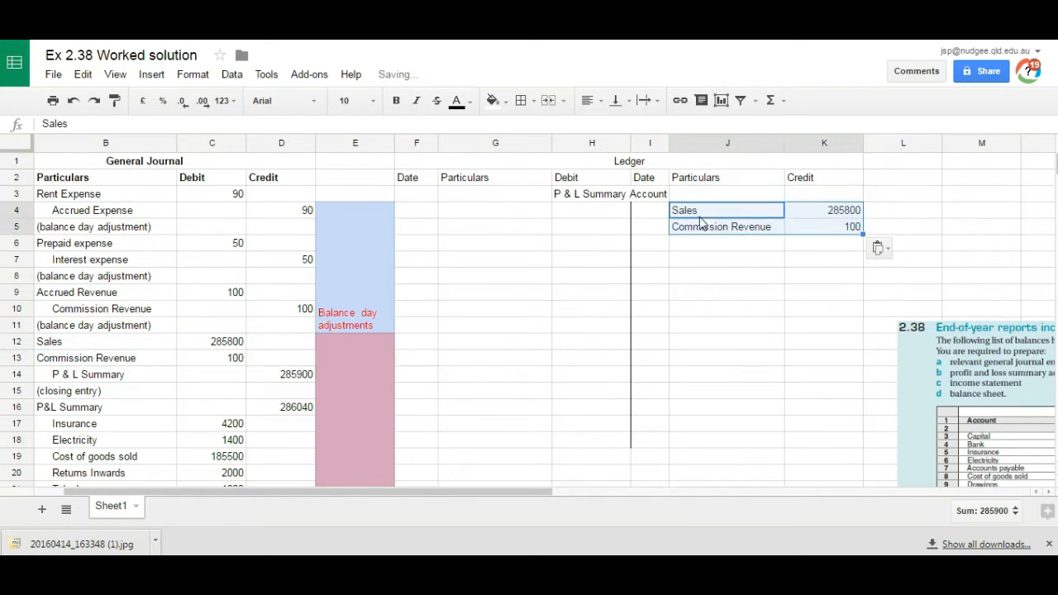
Step: Enter the date 30/06/2016 in I4 and widen column I to fit it
click(652, 213)
text(30/06/2016)
key(Return)
drag(669, 143, 683, 143)
Step: Copy the expense accounts and amounts from B17:C29 to the ledger's debit side starting at G4
click(532, 211)
drag(67, 424, 195, 440)
click(583, 202)
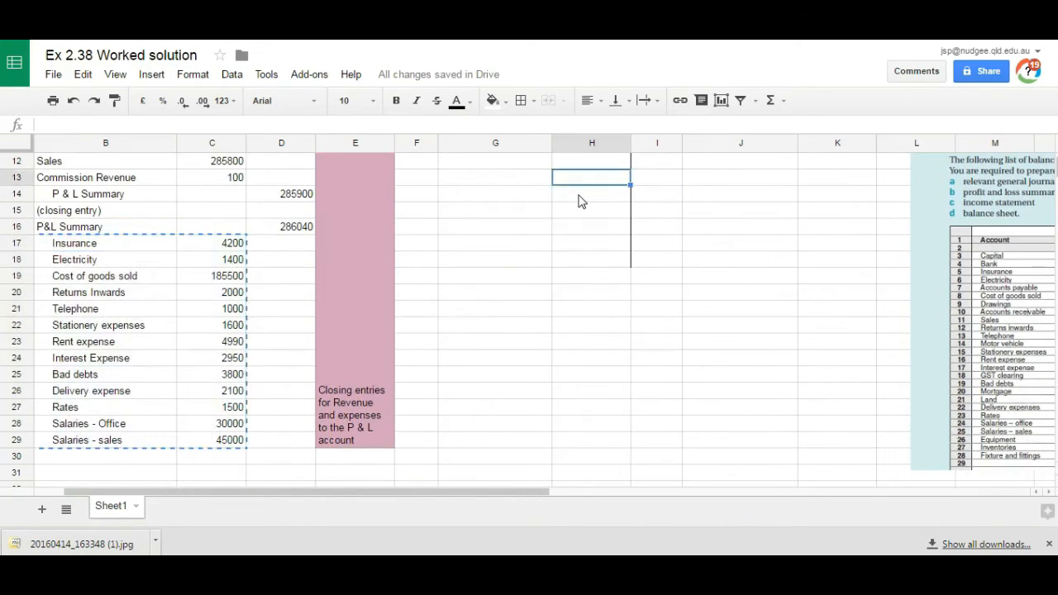
scroll(583, 202, up, 4)
click(583, 202)
key(Left)
key(ctrl+v)
Step: Enter the date 30/6/2016 in F4 and widen column F to fit it
click(425, 213)
text(30/6/2016)
key(Return)
drag(438, 143, 449, 144)
Step: Total the debits H4:H16 in H18 and the credits K4:K5 in K18 with SUM formulas
click(529, 441)
key(Right)
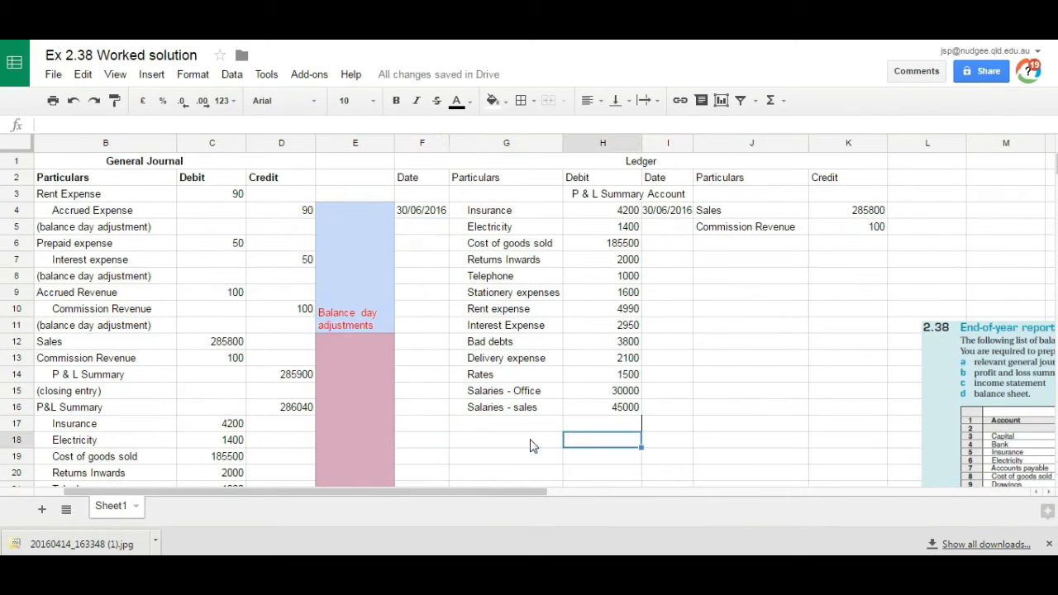
text(=sum()
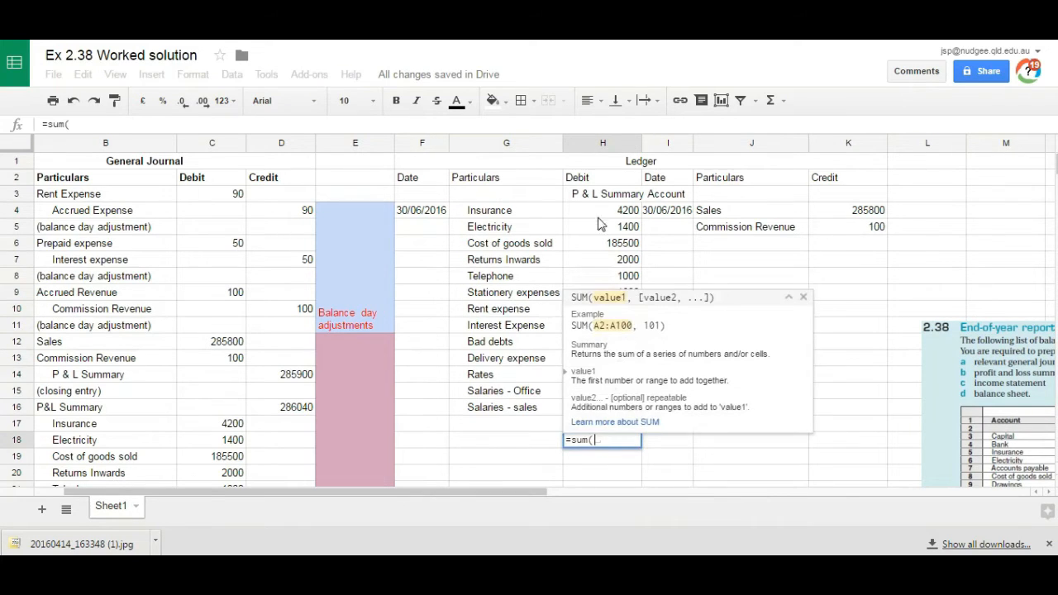
drag(603, 218, 584, 406)
key(Return)
click(849, 440)
text(=sum()
drag(830, 211, 831, 229)
key(Return)
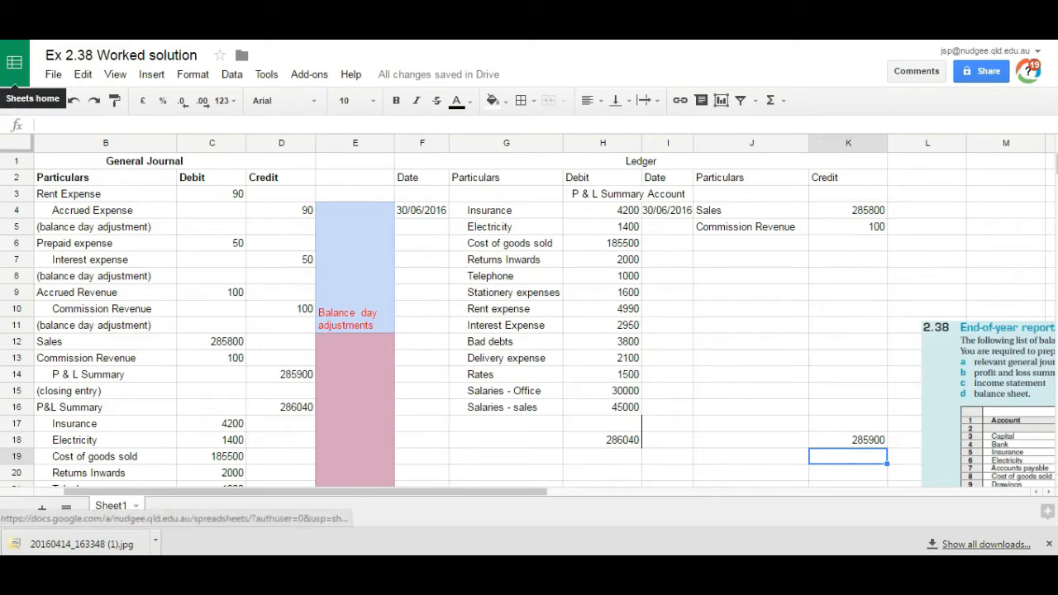
Step: Enter Capital (net Loss) in J6 and calculate its amount in K6 with =H18-K18
click(736, 251)
text(Capital (net Loss)
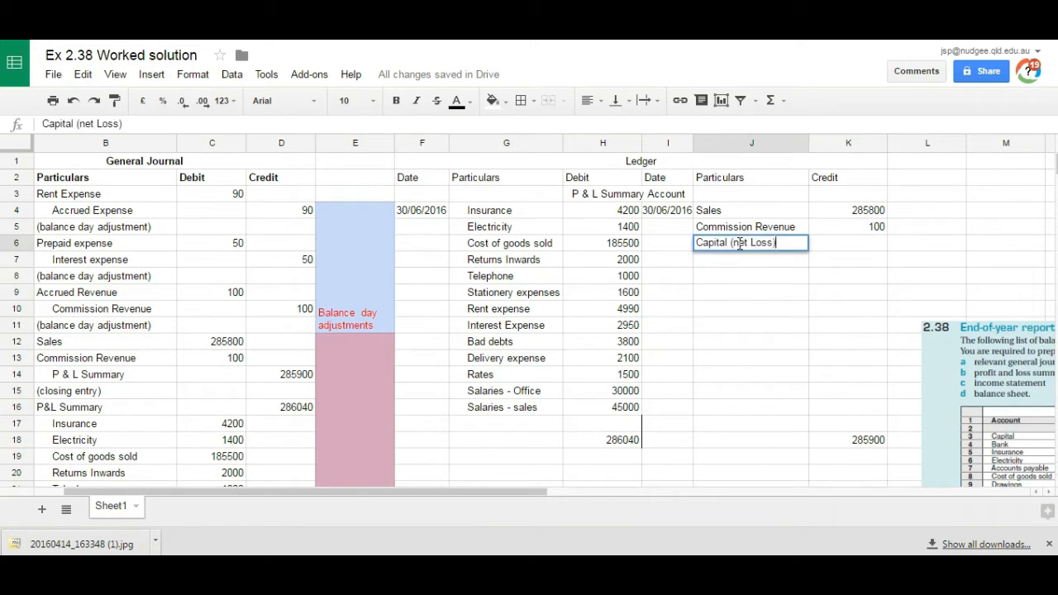
key(Tab)
text(=)
click(599, 444)
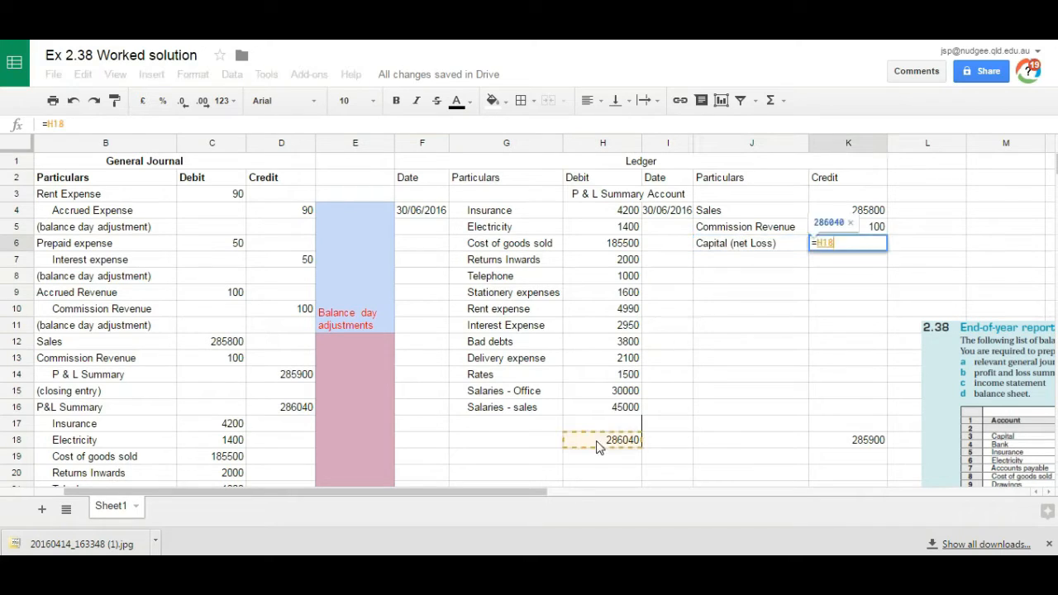
text(-)
click(879, 442)
key(Return)
click(861, 245)
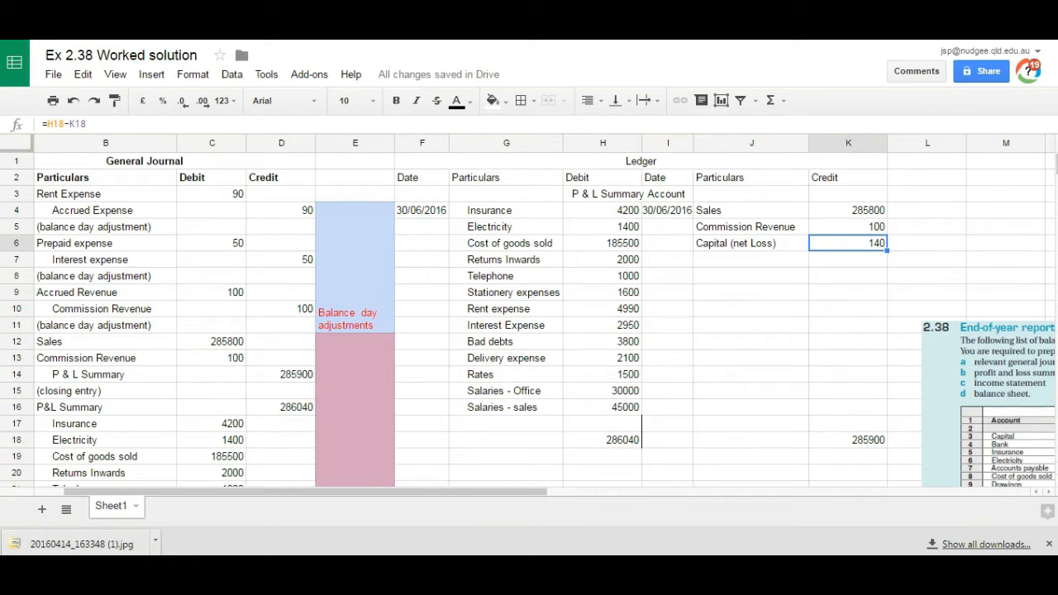
Step: Add top and bottom borders to the ledger totals in H18 and K18
drag(604, 447, 617, 203)
click(522, 100)
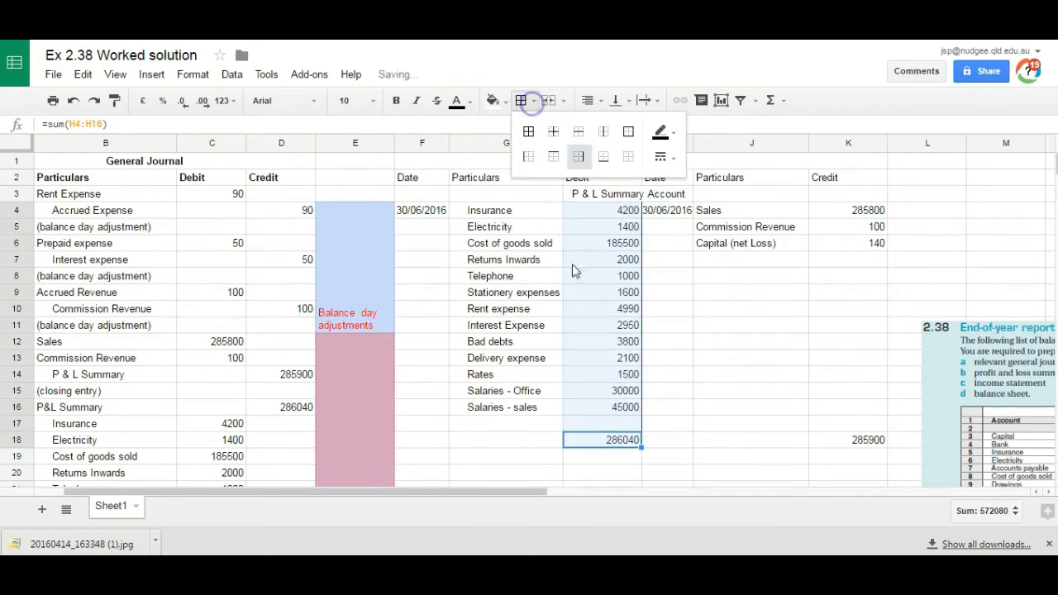
click(579, 156)
click(522, 100)
click(555, 156)
click(522, 100)
click(596, 440)
click(523, 100)
click(554, 156)
click(848, 440)
click(522, 100)
click(580, 157)
click(691, 385)
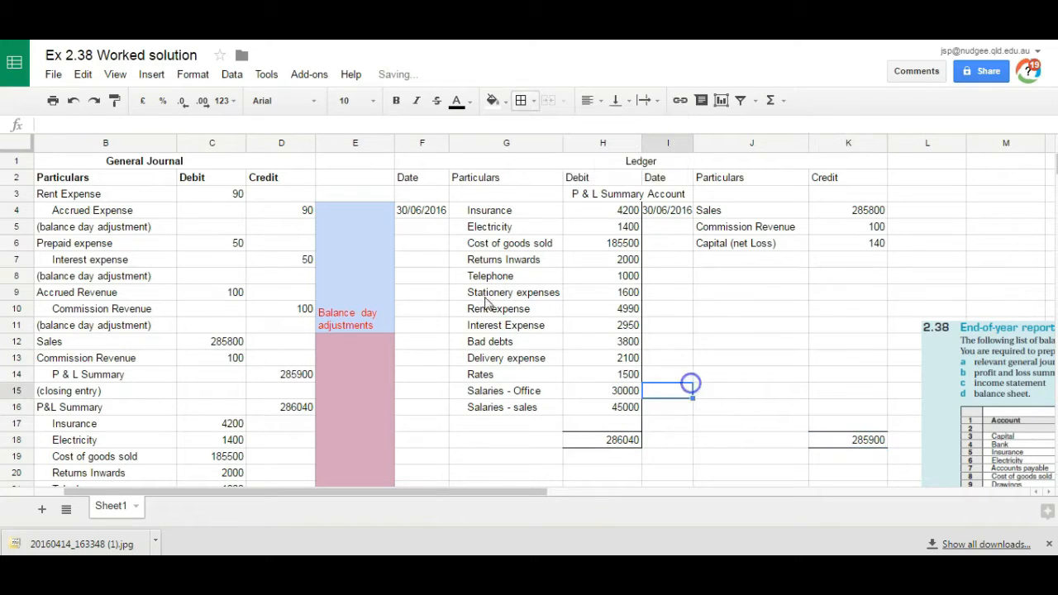
Step: Enter the narration (closing entry) in B30 below the expense closing entries
click(651, 161)
click(484, 322)
scroll(186, 426, down, 5)
scroll(186, 426, left, 1)
click(186, 423)
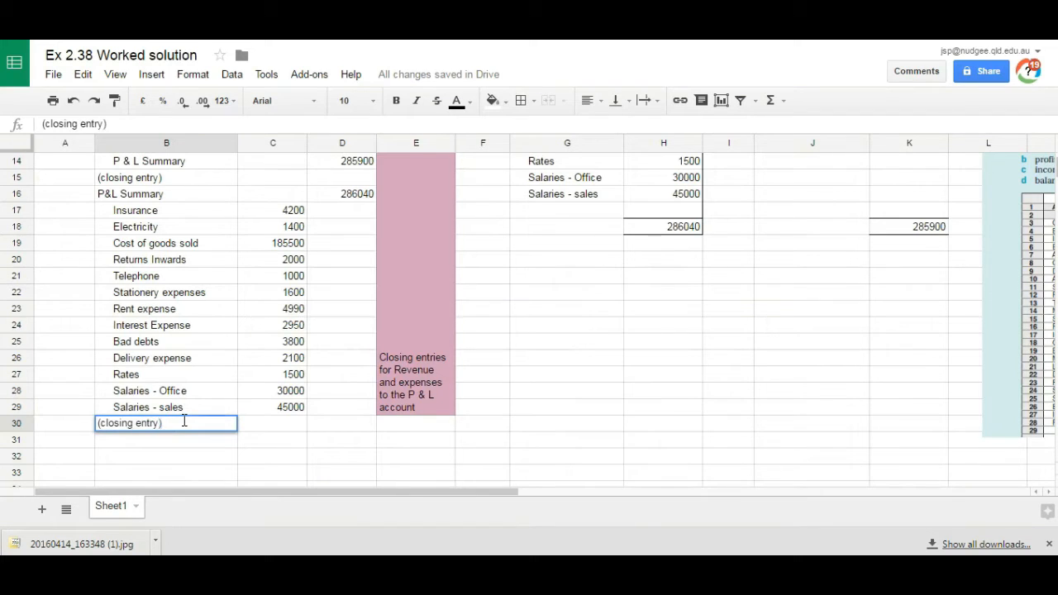
key(Return)
Step: Check the P & L Summary account in the ledger for the net loss to transfer
click(781, 278)
key(Up)
key(Up)
key(Up)
key(Up)
key(Up)
key(Up)
key(Up)
key(Up)
key(Up)
key(Up)
key(Up)
key(Up)
key(Up)
key(Up)
key(Up)
key(Up)
key(Up)
key(Up)
key(Up)
key(Down)
key(Down)
key(Down)
key(Down)
key(Right)
key(Left)
key(Down)
key(Down)
key(Down)
key(Down)
key(Down)
key(Down)
key(Down)
key(Down)
key(Down)
key(Down)
key(Down)
key(Down)
key(Down)
key(Down)
key(Down)
key(Down)
key(Down)
key(Down)
key(Down)
key(Down)
key(Left)
key(Left)
key(Left)
key(Left)
key(Left)
key(Left)
key(Left)
key(Left)
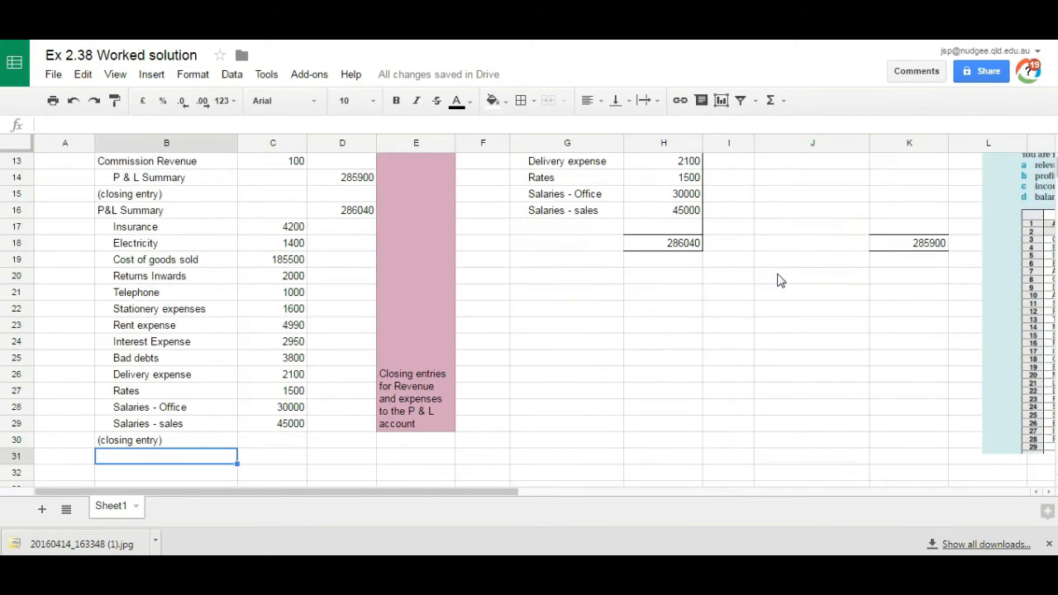
Step: Enter Capital in B31 with a debit of 140 in C31
text(Capital)
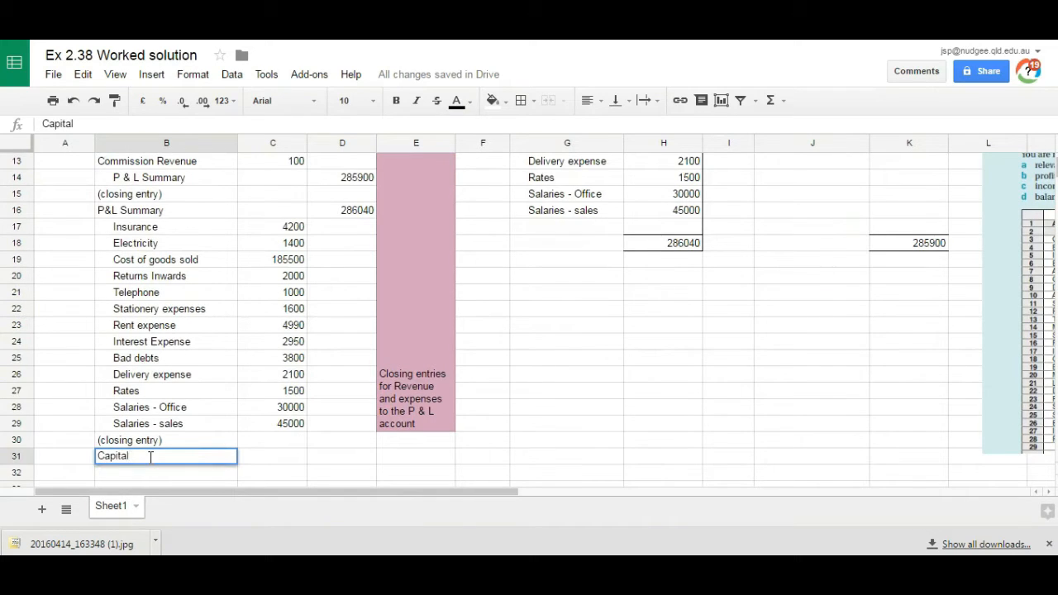
key(Tab)
text(140)
key(Return)
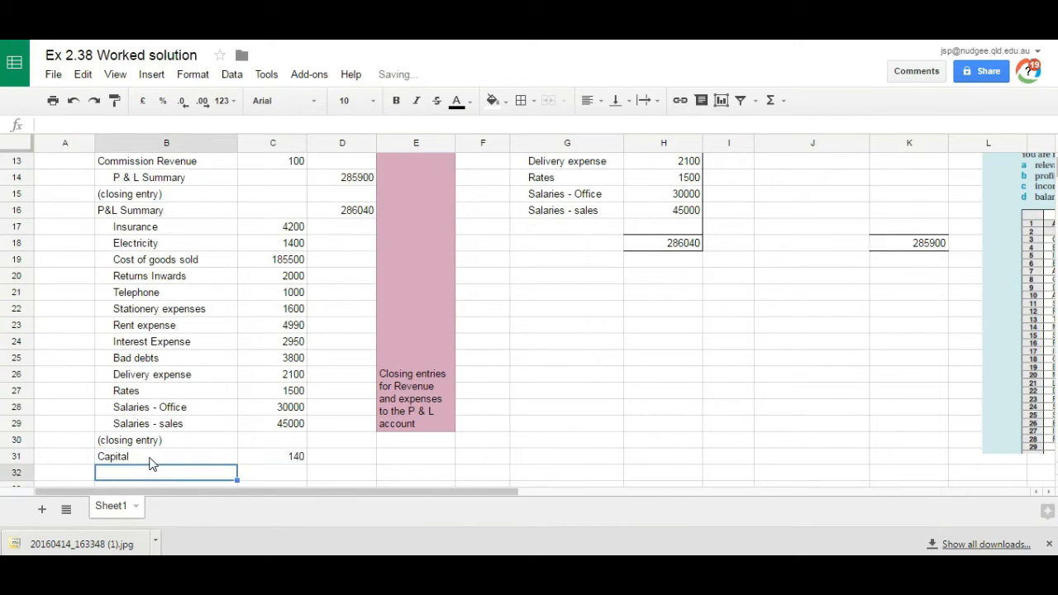
Step: Enter an indented P&L Summary in B32 with a credit of 140, and the narration (transfer net loss to capital) in B33
text(P&L Su)
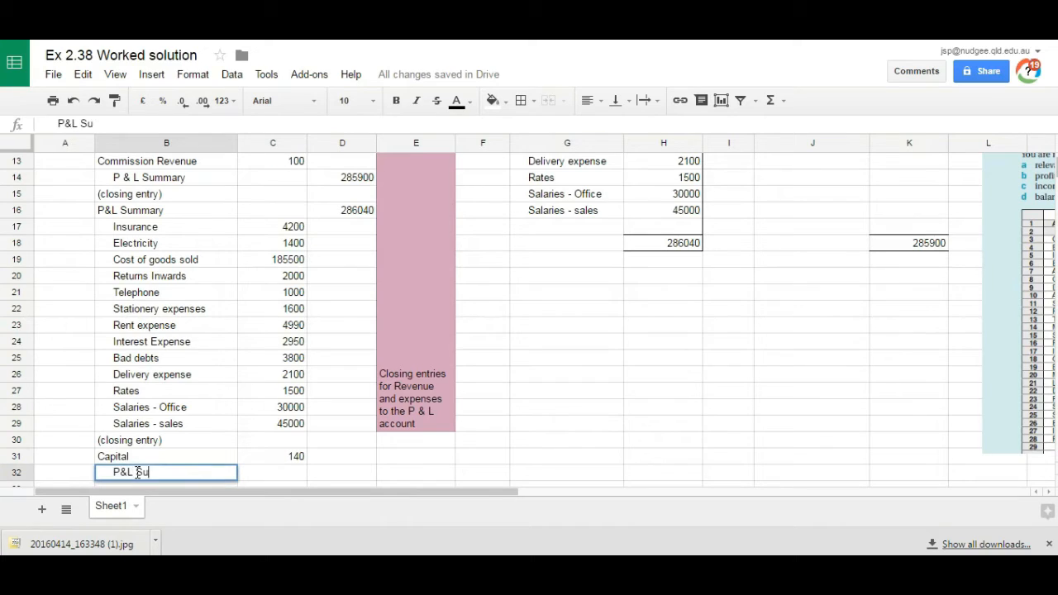
text(mmary)
key(Tab)
key(Tab)
text(140)
key(Return)
text((transfer net loss to capital))
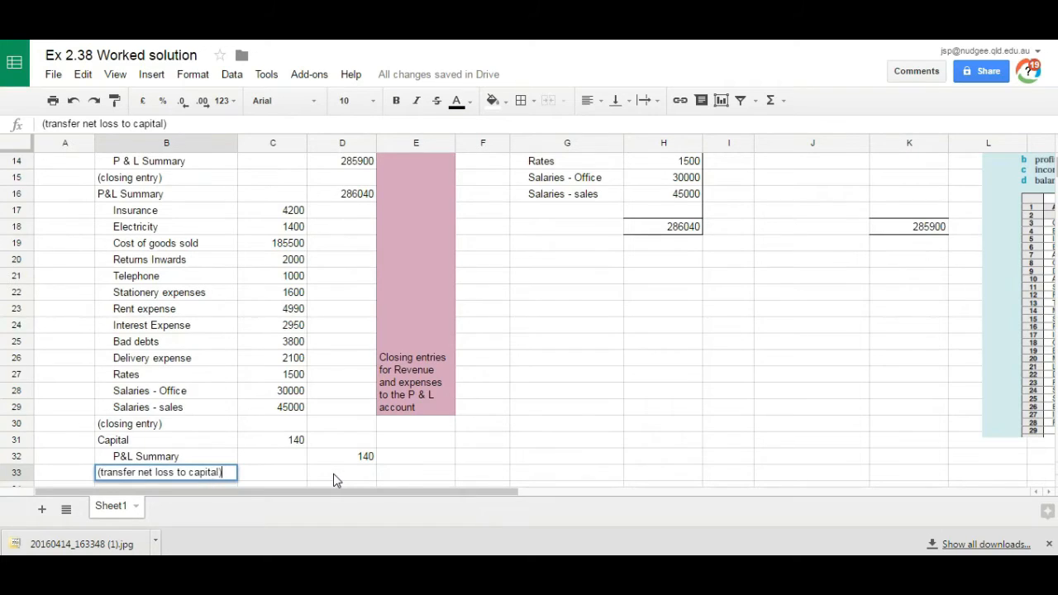
key(Return)
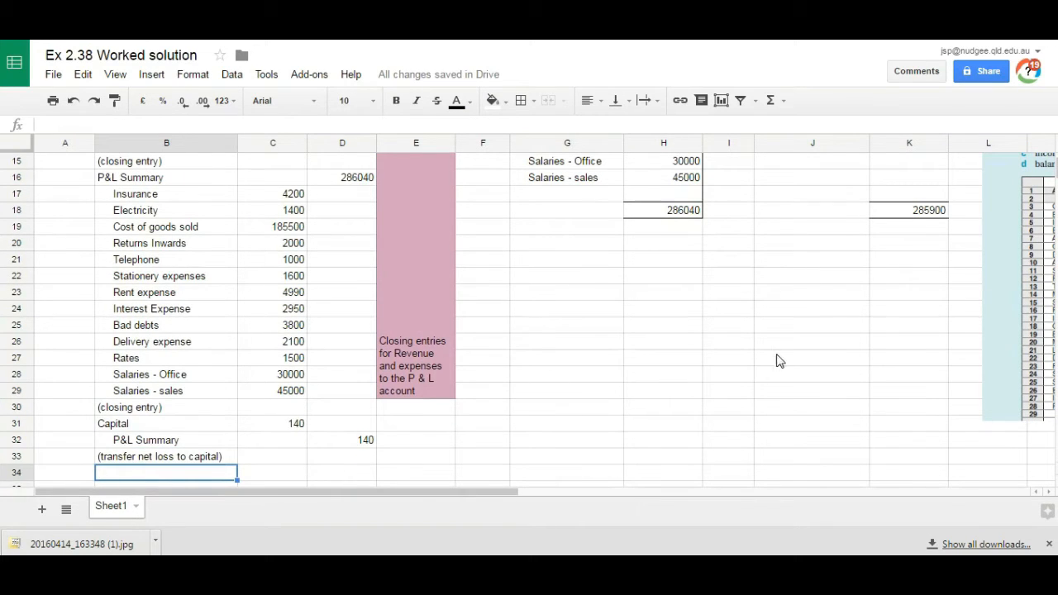
Step: Fill E30:E33 with light orange, wrap and merge the cells, and enter the note transfer profit or loss
drag(413, 408, 406, 456)
click(493, 100)
click(526, 215)
click(646, 100)
click(670, 123)
click(559, 99)
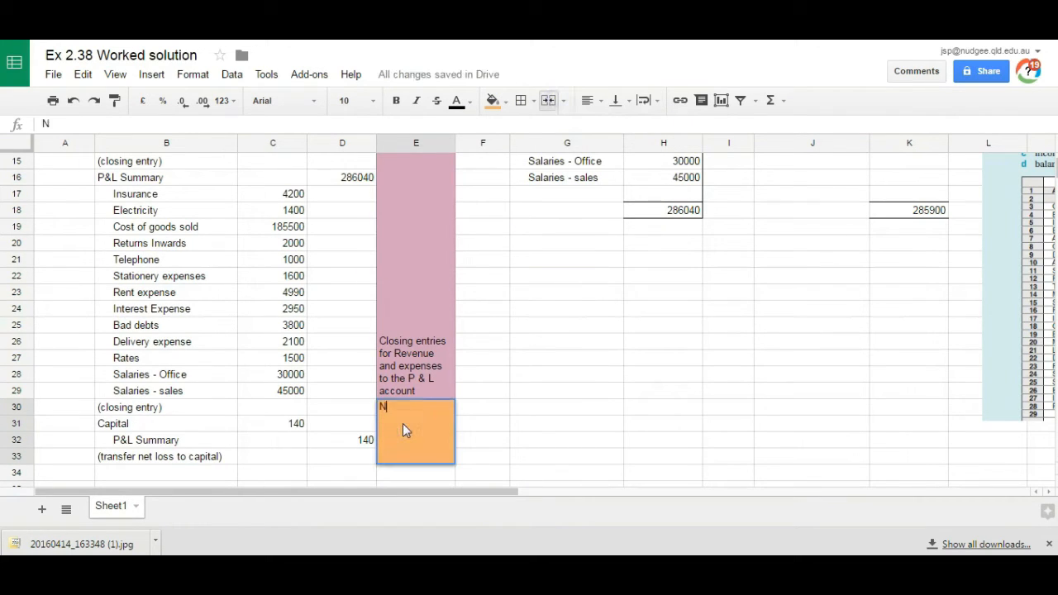
text(transfer profit or loss)
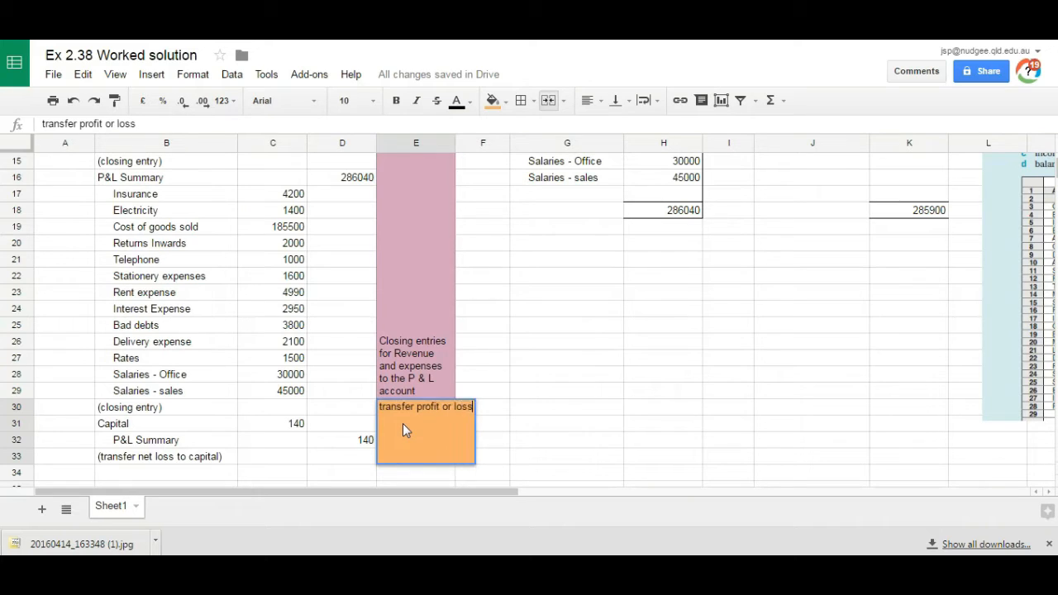
key(Return)
Step: Move the trial balance picture back beside the journal, over columns G to K, and return to the journal's last rows
drag(1038, 331, 634, 350)
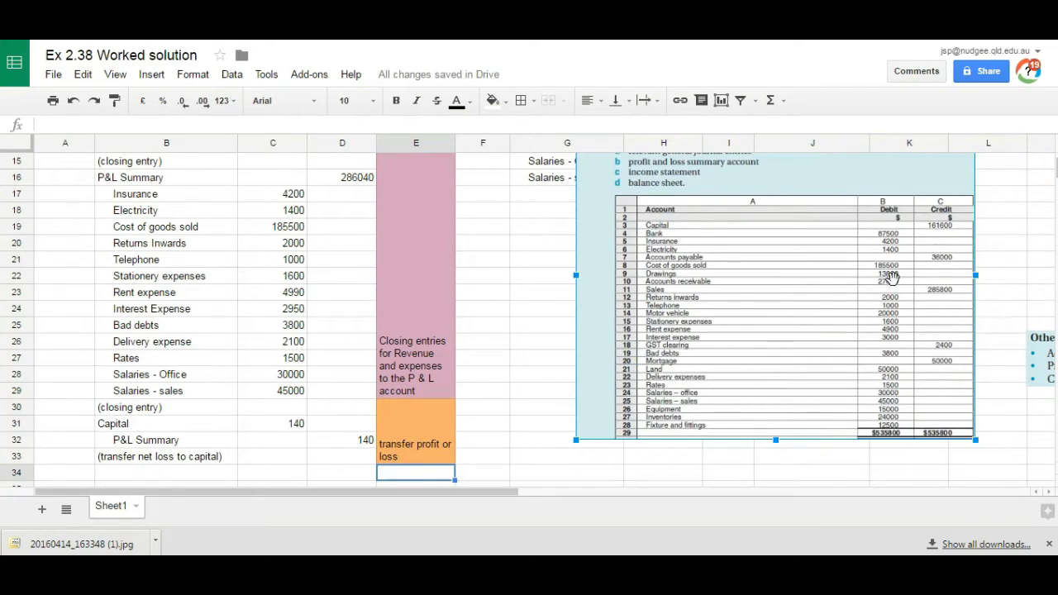
click(127, 473)
scroll(127, 472, down, 1)
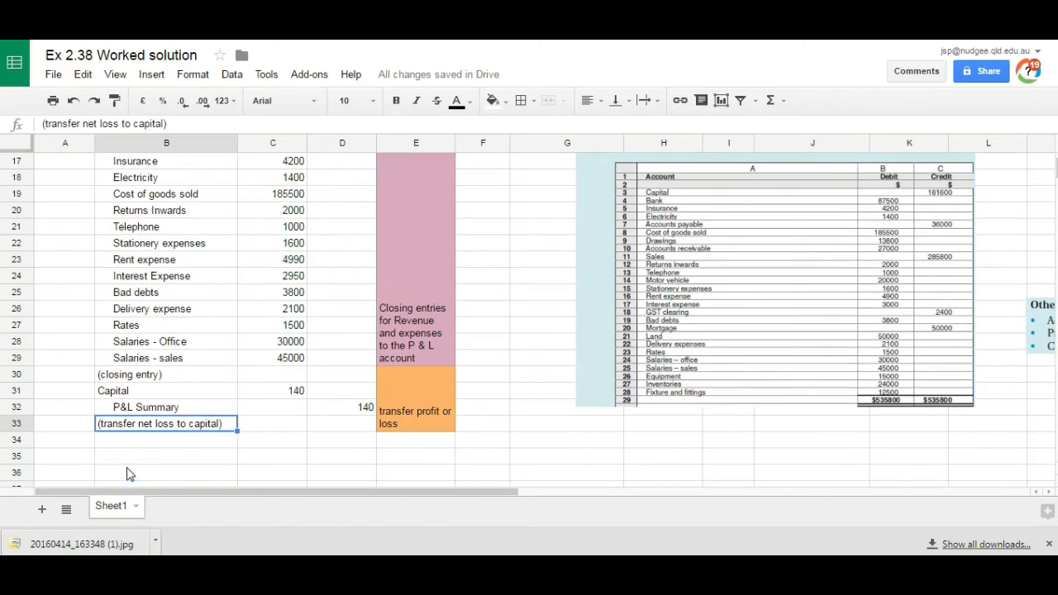
Step: Enter Capital in B34 with a debit of 13800 and an indented Drawings in B35 with a credit of 13800
key(Tab)
text(13800)
key(Return)
text(De)
key(BackSpace)
key(BackSpace)
text(rawings)
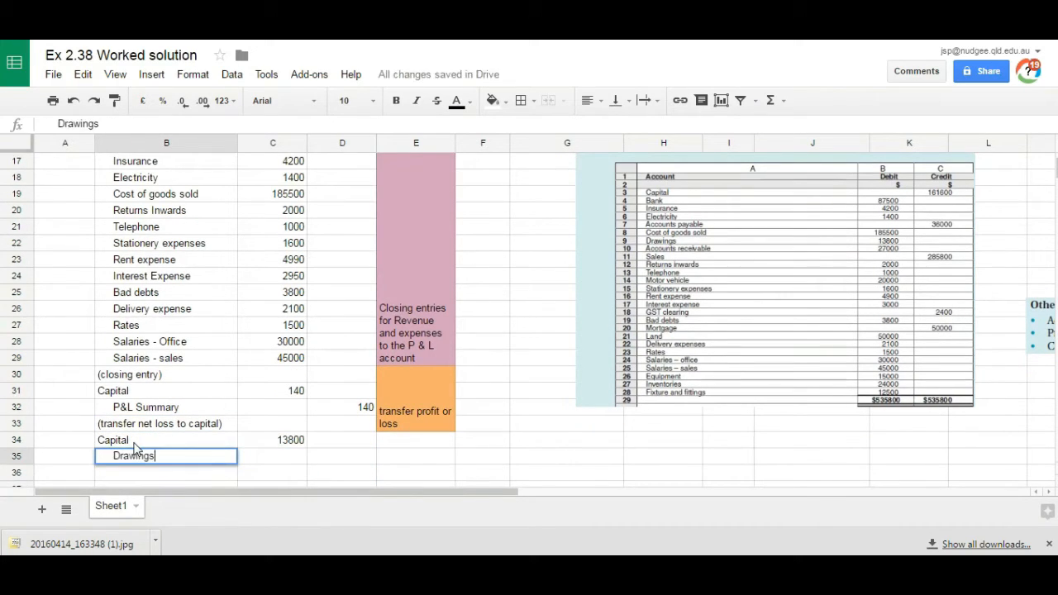
key(Tab)
key(Tab)
text(13800)
key(Return)
Step: Enter the narration (transfer drawings to capital) in B36
key(Left)
key(Left)
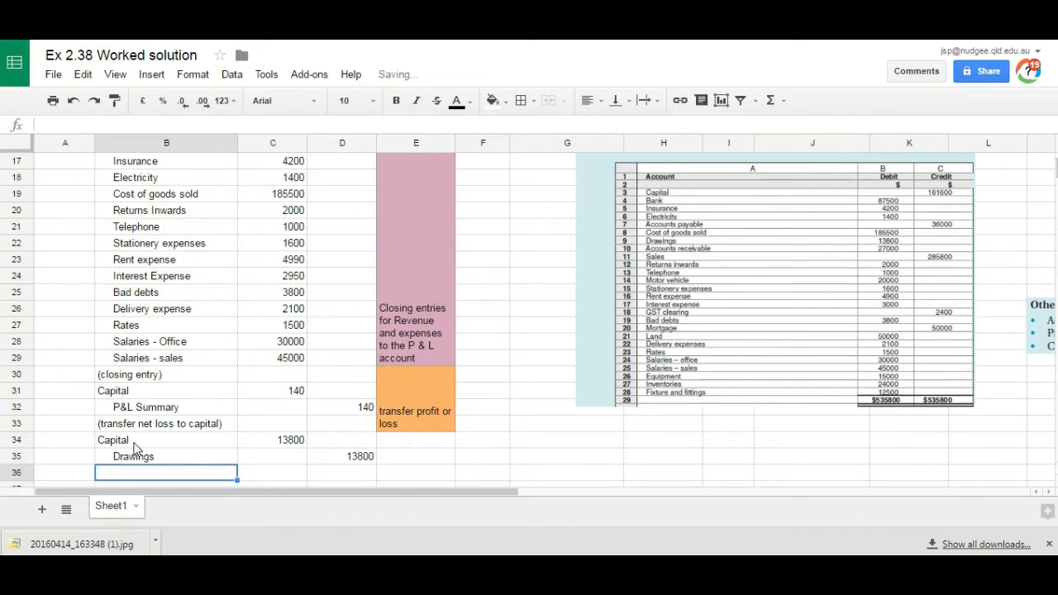
text((transfer drawings to capital)
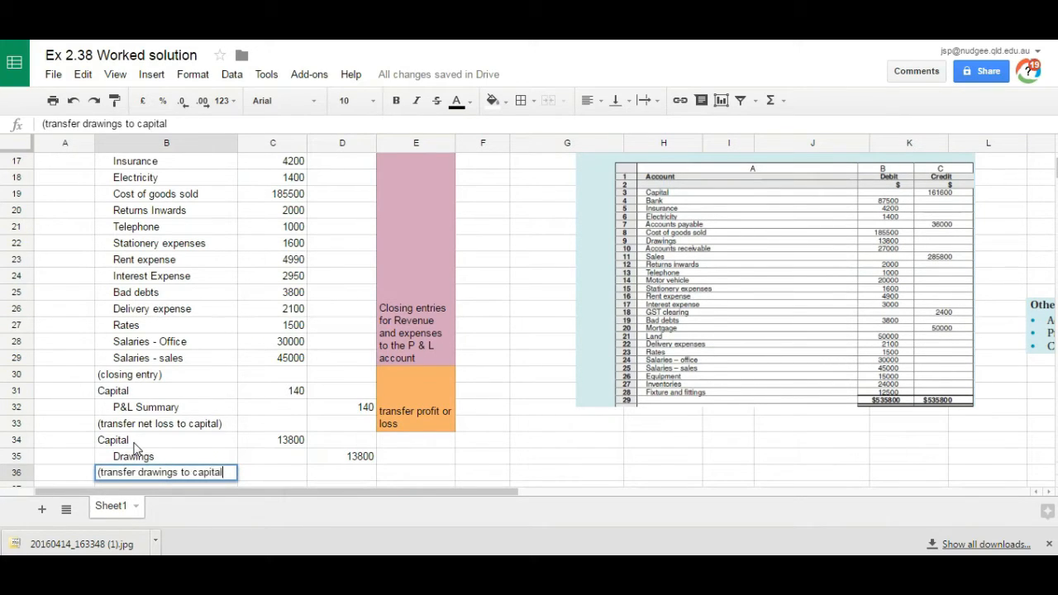
text())
key(Tab)
Step: Fill E34:E36 with green, wrap and merge the cells, and enter the note Transfer drawings to capital
drag(387, 442, 389, 476)
click(493, 100)
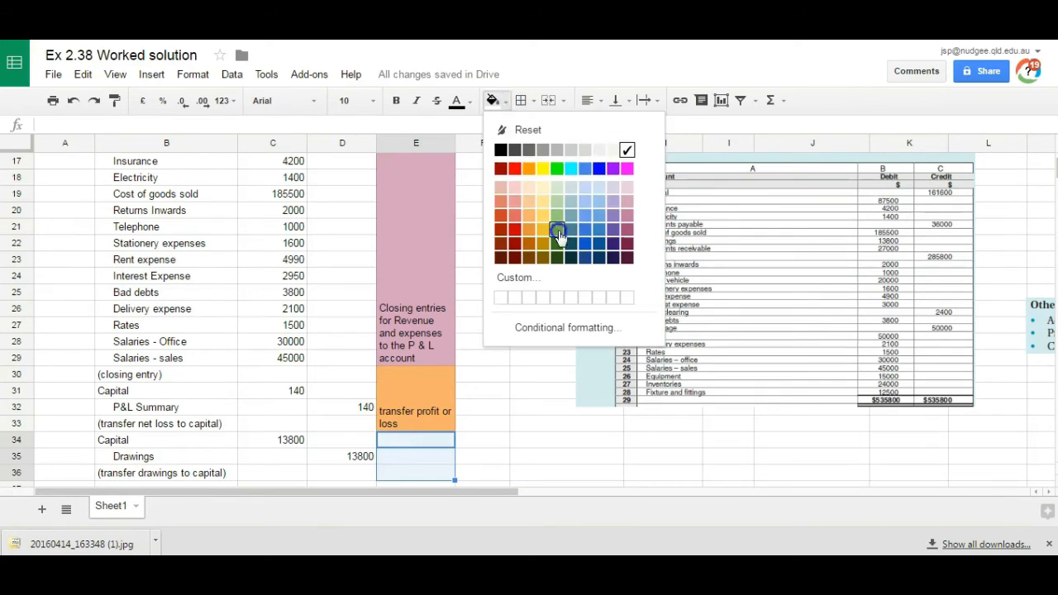
click(558, 232)
click(649, 100)
click(670, 120)
text(Tranfs)
text(er drawings to capital)
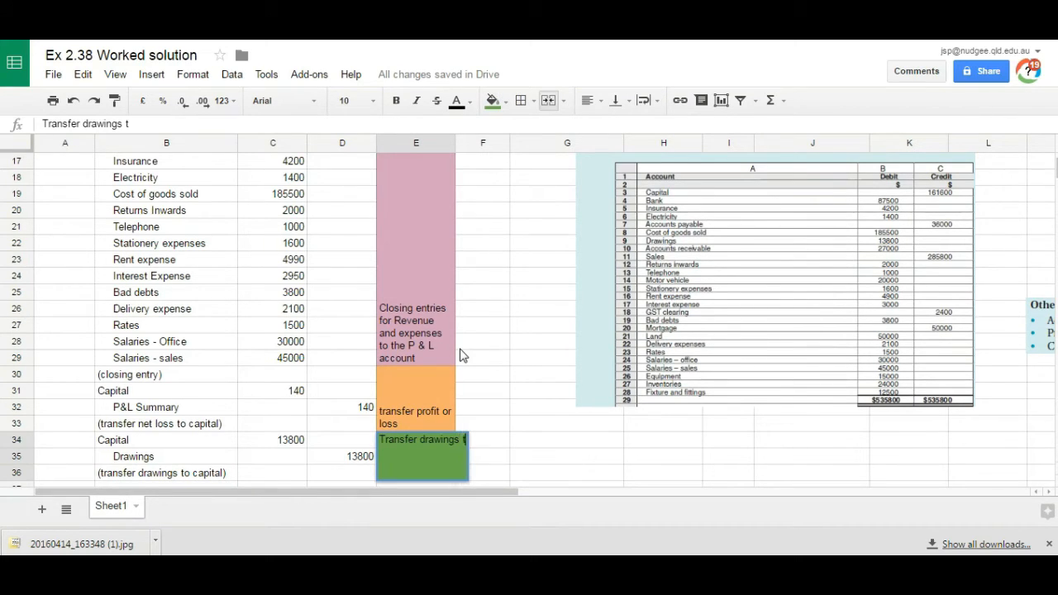
key(Return)
Step: Fill L1:L39 with purple as a divider beside the ledger
key(Left)
key(Left)
key(Left)
key(Down)
key(Up)
key(Up)
key(Up)
key(Up)
key(Up)
key(Up)
key(Up)
key(Up)
key(Up)
key(Up)
key(Up)
key(Up)
key(Up)
key(Up)
key(Up)
key(Up)
key(Up)
key(Up)
key(Up)
key(Up)
key(Down)
key(Down)
key(Down)
key(Down)
key(Down)
key(Down)
key(Down)
key(Down)
key(Down)
key(Down)
key(Down)
key(Down)
key(Down)
key(Down)
key(Down)
key(Down)
key(Down)
key(Down)
key(Down)
key(Down)
key(Up)
key(Up)
key(Up)
key(Up)
key(Up)
key(Up)
key(Up)
key(Up)
key(Up)
key(Up)
key(Up)
key(Up)
key(Up)
key(Up)
key(Up)
key(Up)
key(Up)
key(Up)
key(Up)
key(Up)
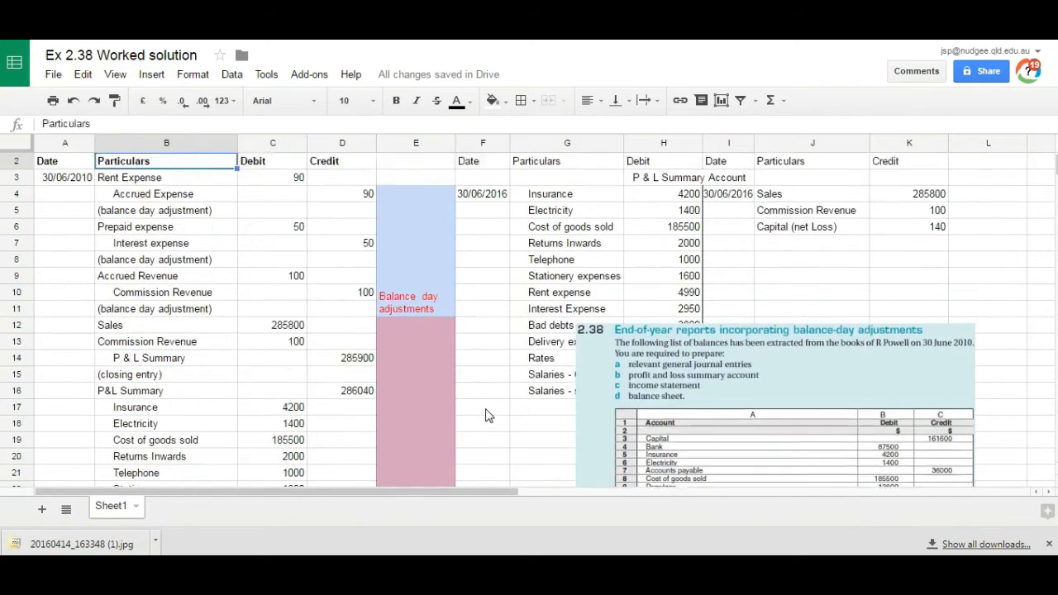
key(Up)
key(Right)
key(Right)
key(Right)
key(Right)
key(Right)
key(Right)
key(Right)
key(Right)
key(Right)
key(Right)
key(Right)
key(Left)
drag(784, 161, 782, 438)
click(503, 101)
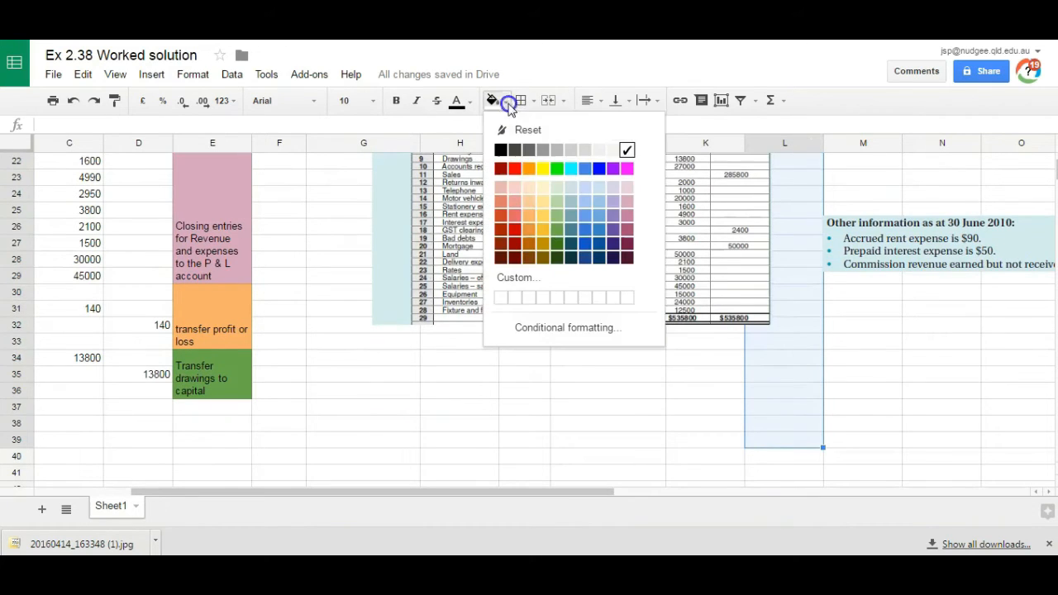
click(616, 213)
Step: Merge columns M to O separately in rows 1, 2 and 3 for the income statement headings
key(Right)
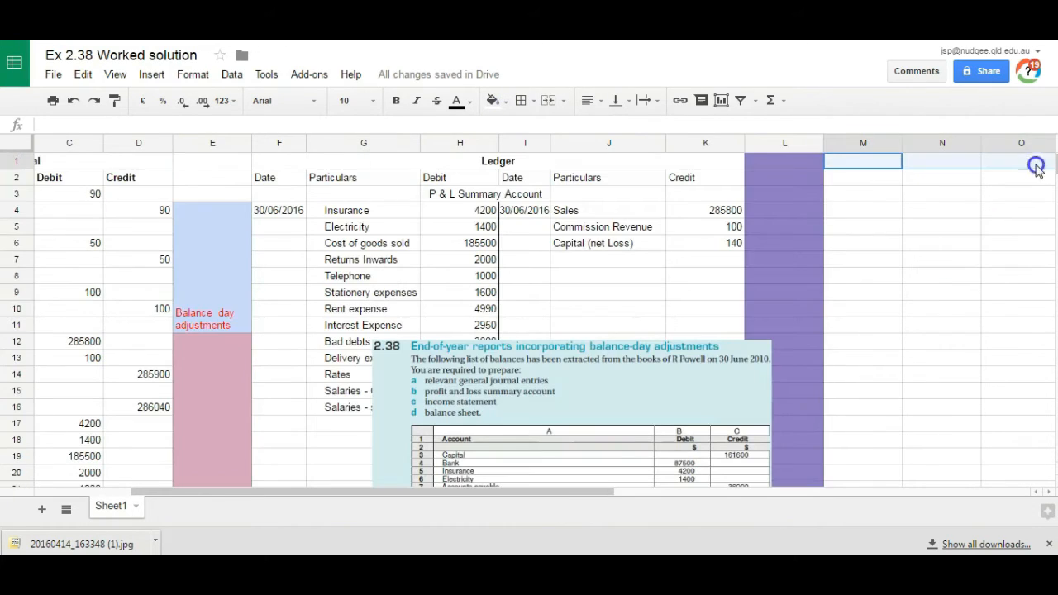
click(549, 102)
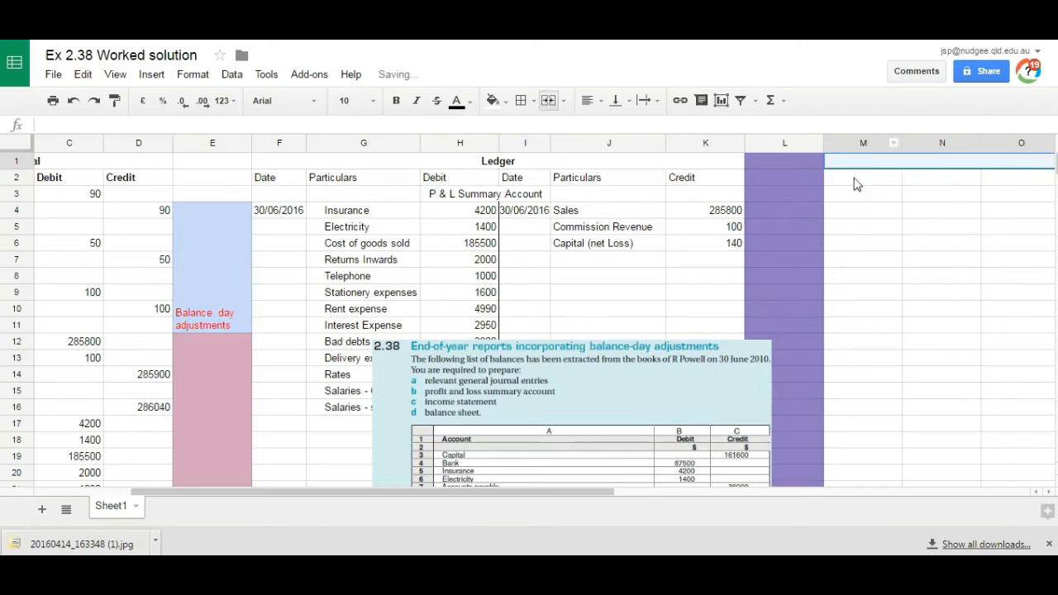
drag(853, 174, 1034, 177)
click(549, 103)
drag(870, 197, 1019, 191)
click(549, 103)
Step: Enter the business owner's name, Income Statement and 30 June 2010 in the three merged heading rows
double_click(927, 161)
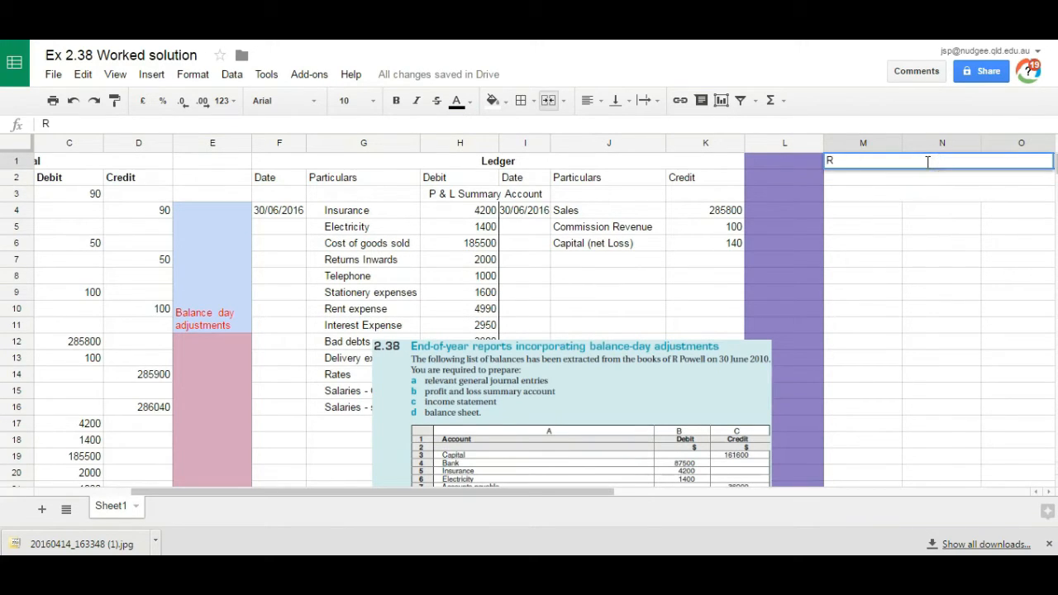
text(R Powell)
key(Return)
text(Income Statement)
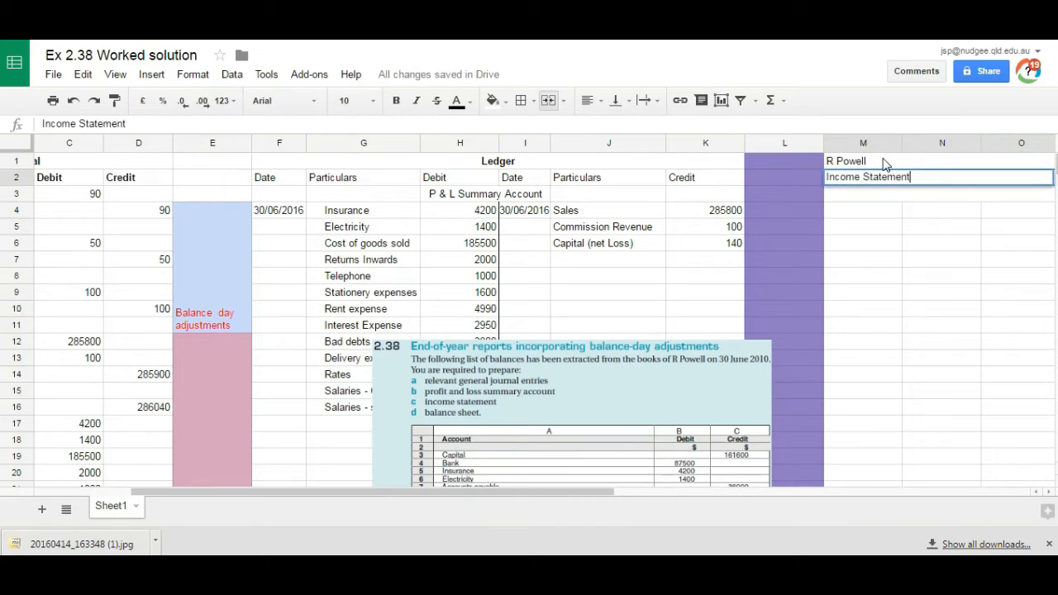
key(Return)
text(30 June 2010)
key(Return)
Step: Centre the three income statement heading rows and make them bold
drag(869, 161, 872, 198)
click(589, 100)
click(612, 130)
click(396, 100)
Step: Move the trial balance picture below the income statement headings and hide the ledger columns F to K
drag(479, 387, 940, 394)
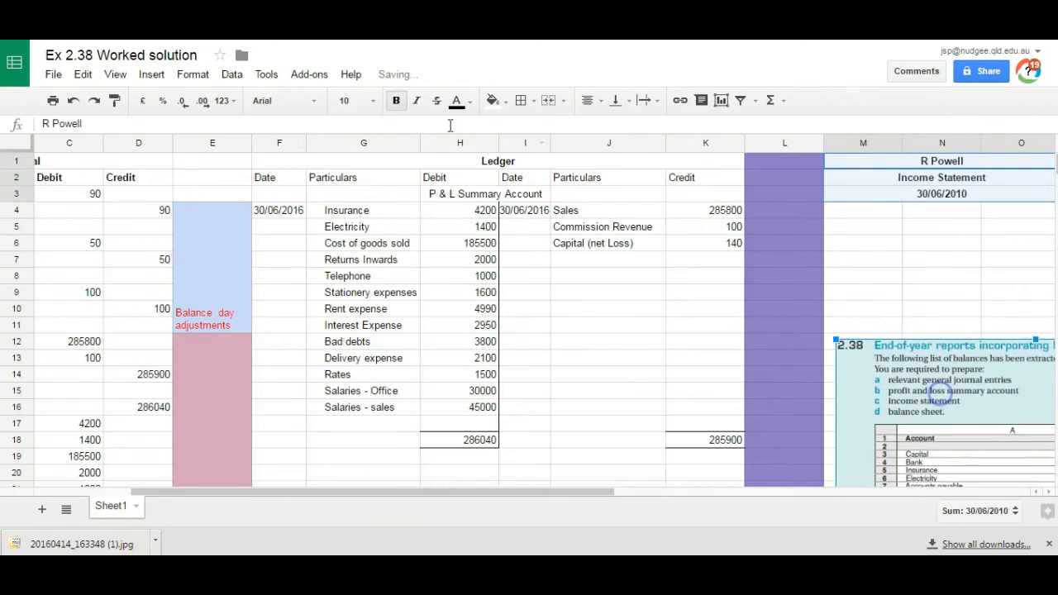
click(279, 143)
shift+click(707, 145)
right_click(707, 145)
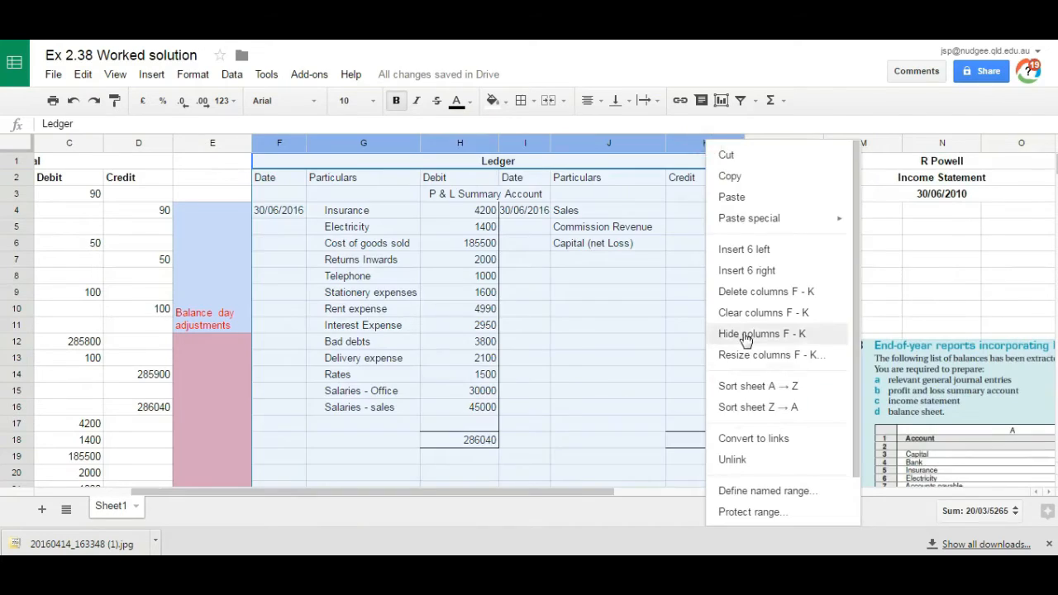
click(738, 335)
Step: Move the trial balance picture beside the income statement, over columns P to U
key(Up)
key(Down)
key(Up)
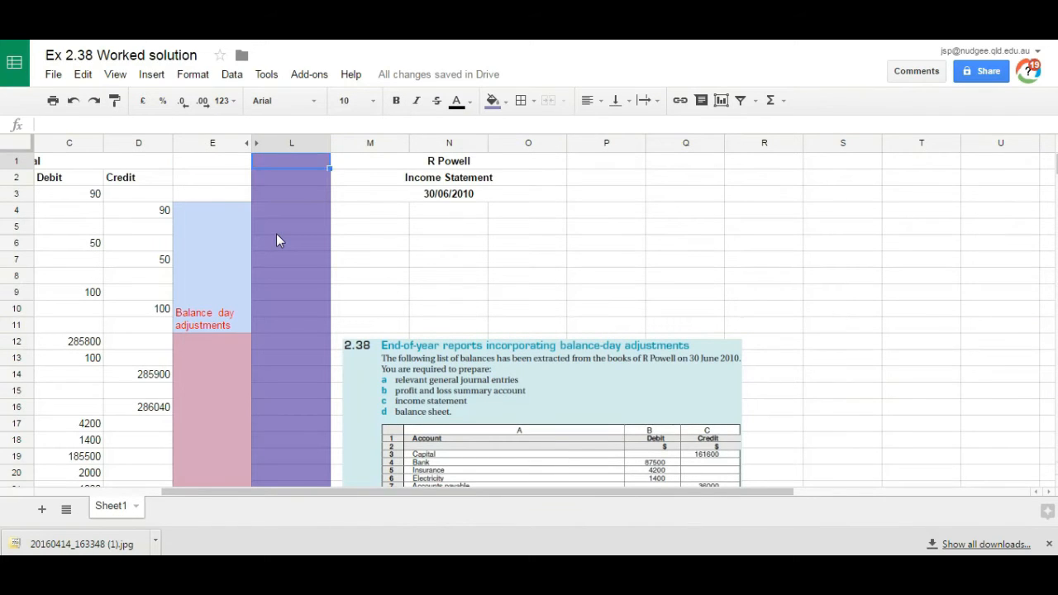
key(Down)
key(Down)
drag(542, 389, 804, 188)
Step: Enter the labels Sales, Less Returns Inwards and Less Cost of goods sold in M4:M6
click(364, 210)
text(Sales)
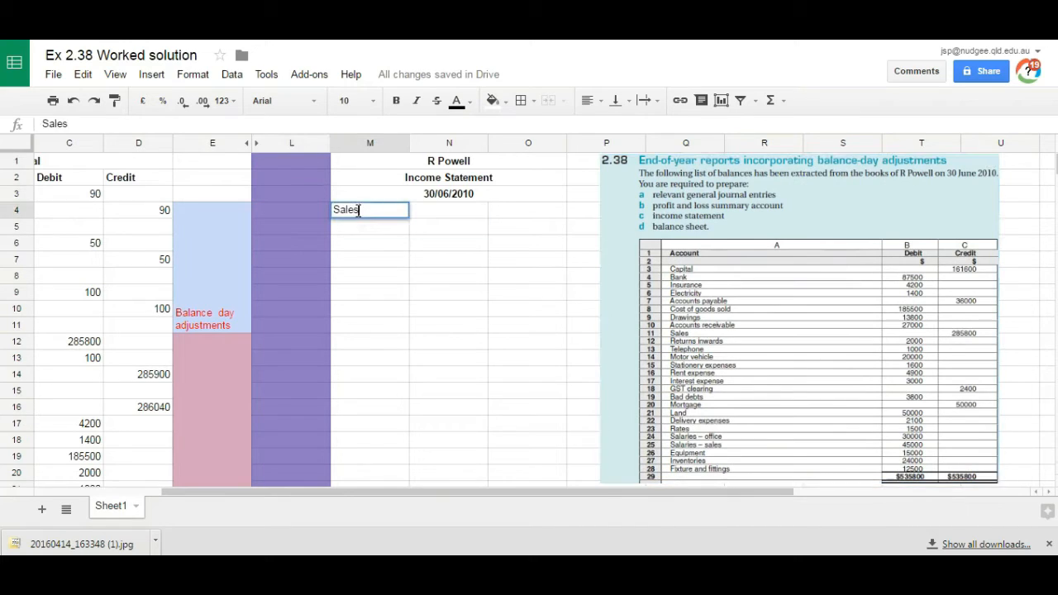
key(Return)
text(Less Returns Inwards)
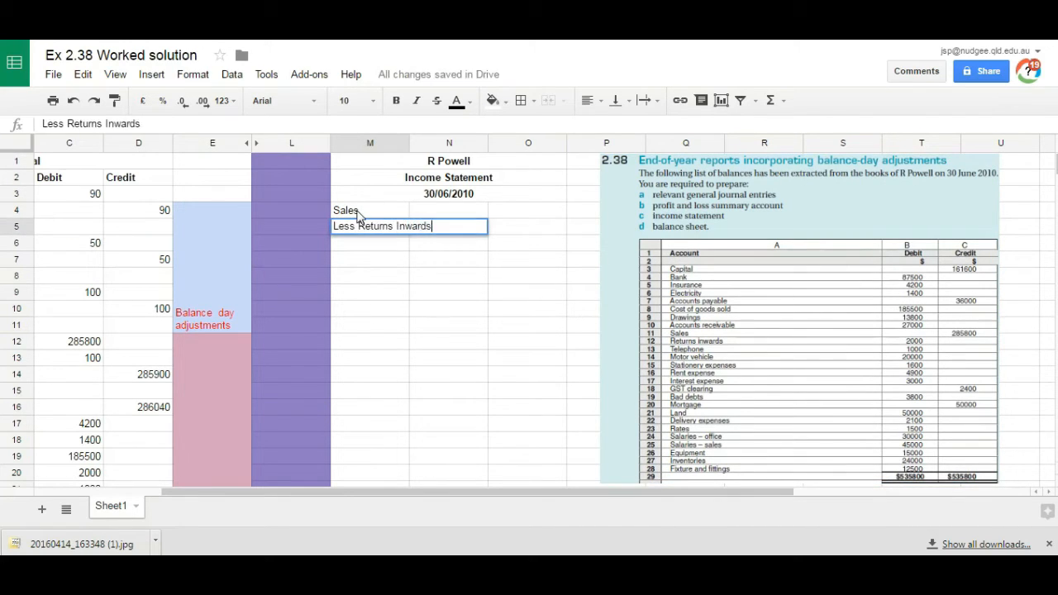
key(Return)
text(Less Cost of goods sold)
key(Return)
Step: Widen column M to fit its labels, narrow column N, and enter 285800 in N4 and 2000 in N5
drag(409, 143, 452, 143)
drag(530, 145, 516, 146)
click(477, 215)
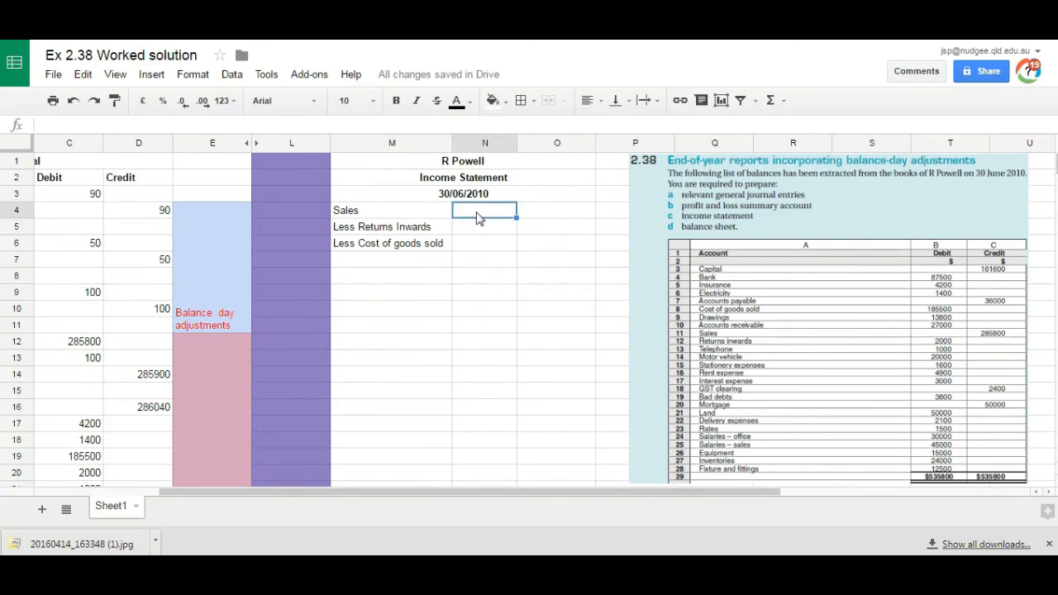
text(285800)
key(Return)
text(2000)
key(Return)
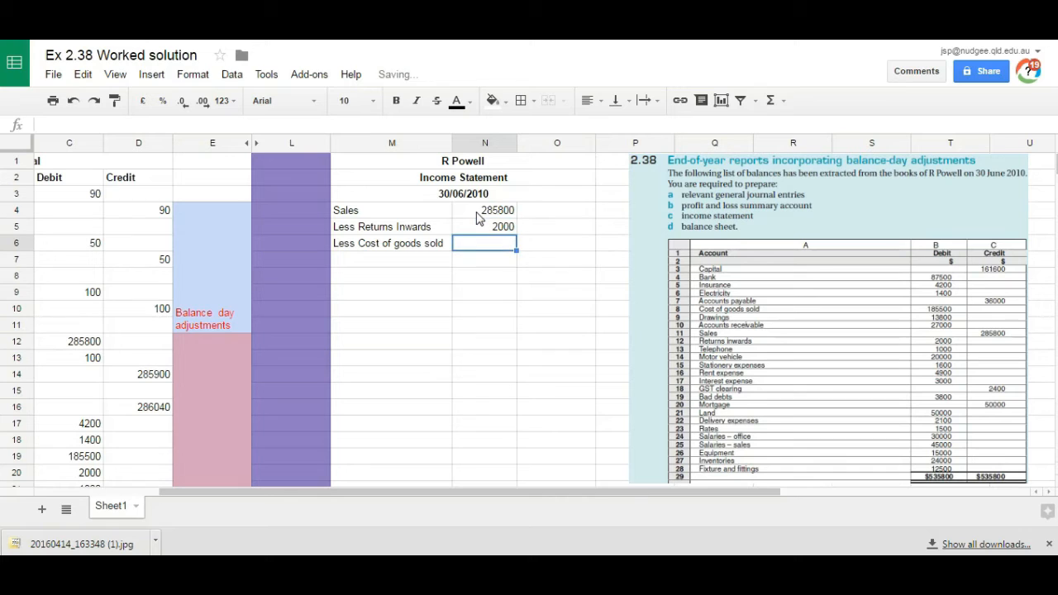
text(185500)
key(Return)
key(Up)
key(Delete)
Step: Calculate net sales in O5 by subtracting N5 from N4
key(Up)
key(Right)
text(=)
click(477, 214)
text(-)
click(484, 229)
key(Return)
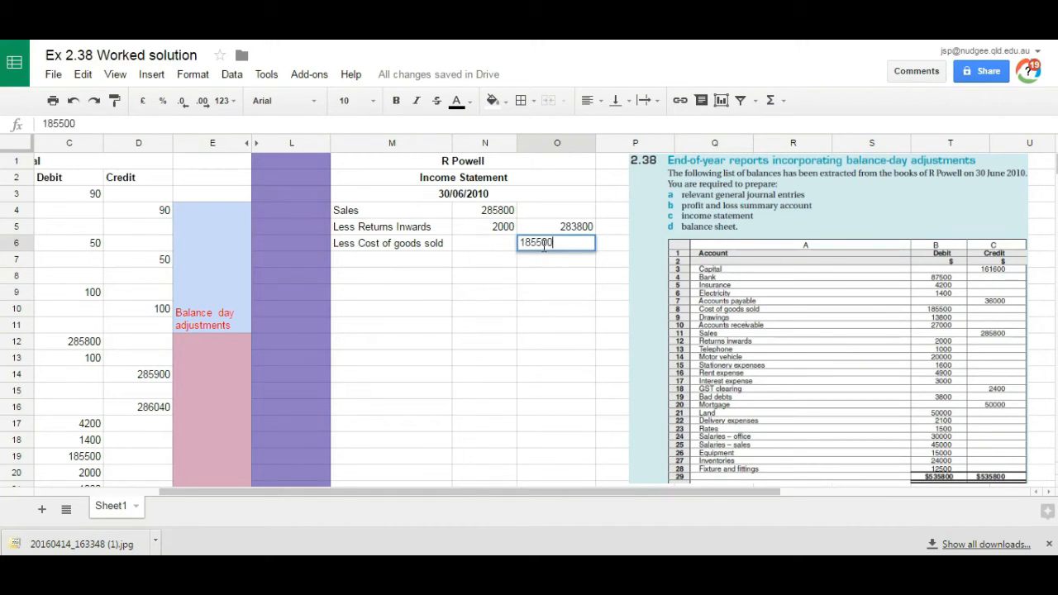
Step: Enter the cost of goods sold 185500 in O6 and the label Gross Profit in M7
key(Return)
key(Right)
key(Right)
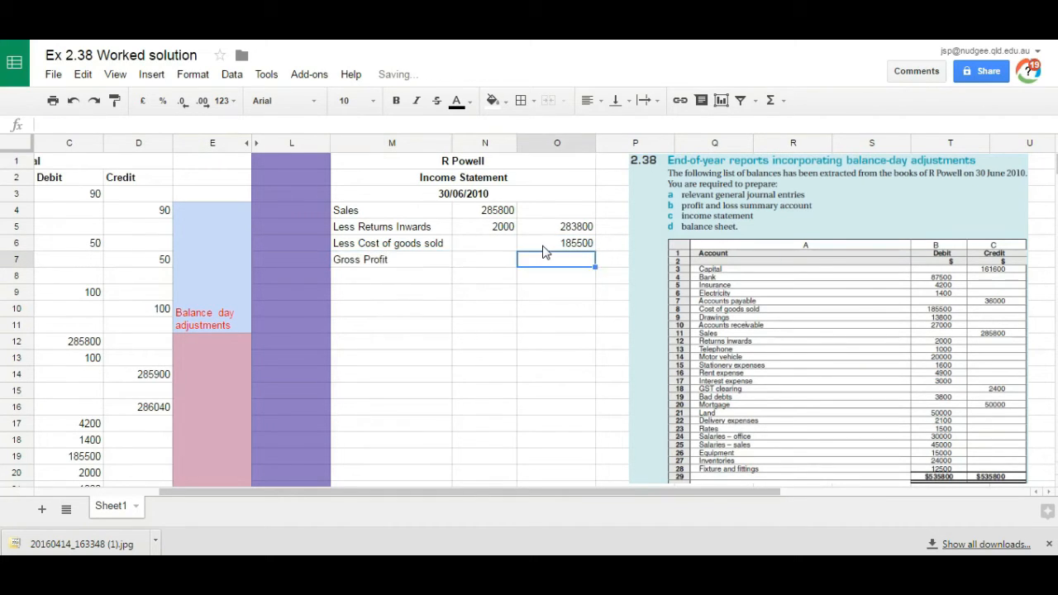
Step: Calculate the gross profit in O7 as =O5-O6 and make it bold
text(=)
click(550, 226)
text(-)
click(563, 244)
key(Return)
click(566, 261)
key(ctrl+b)
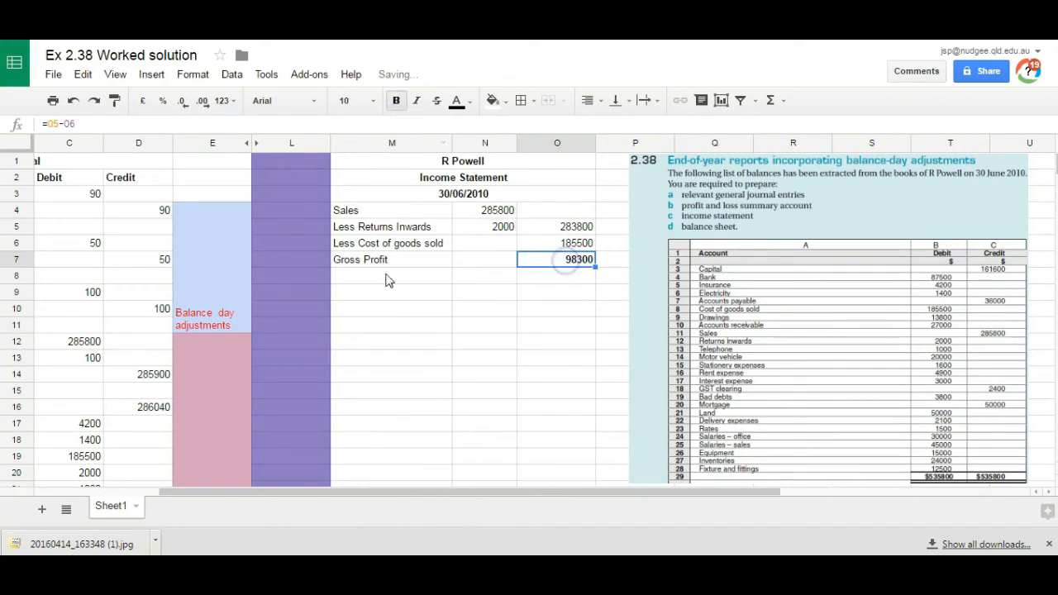
Step: Enter Add other revenue in M8 and Commission in M9 with 100 in O9
click(360, 278)
text(Add other revenue)
key(Return)
text(Commission)
key(Right)
key(Right)
text(100)
key(Return)
Step: Add the commission to gross profit with =O7+O9 in O10 and make the result bold
text(=)
click(571, 258)
text(+)
click(574, 294)
key(Return)
click(577, 308)
key(ctrl+b)
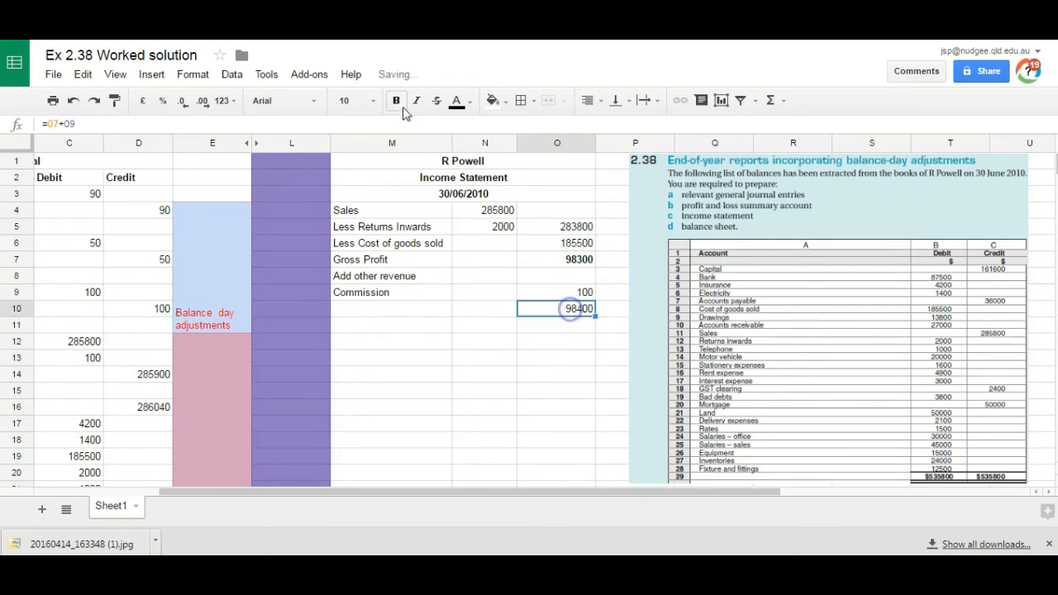
Step: Enter the heading Less other expenses in M11
click(368, 327)
text(Less other expenses)
key(Return)
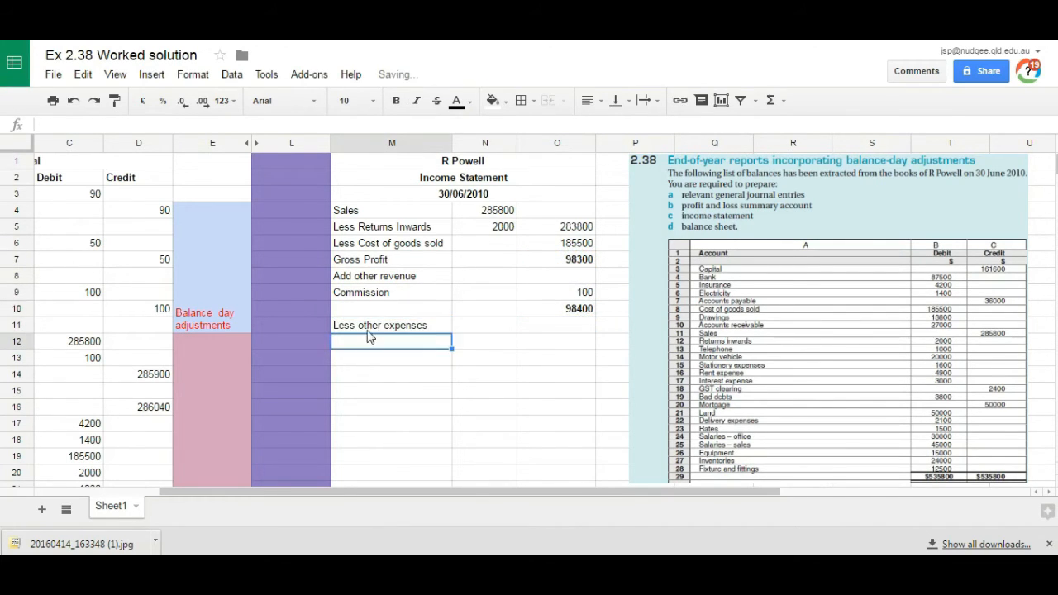
Step: Copy the expense names and amounts from B17:C29 of the journal to the income statement starting at M12
drag(392, 493, 303, 493)
drag(165, 423, 259, 405)
key(ctrl+c)
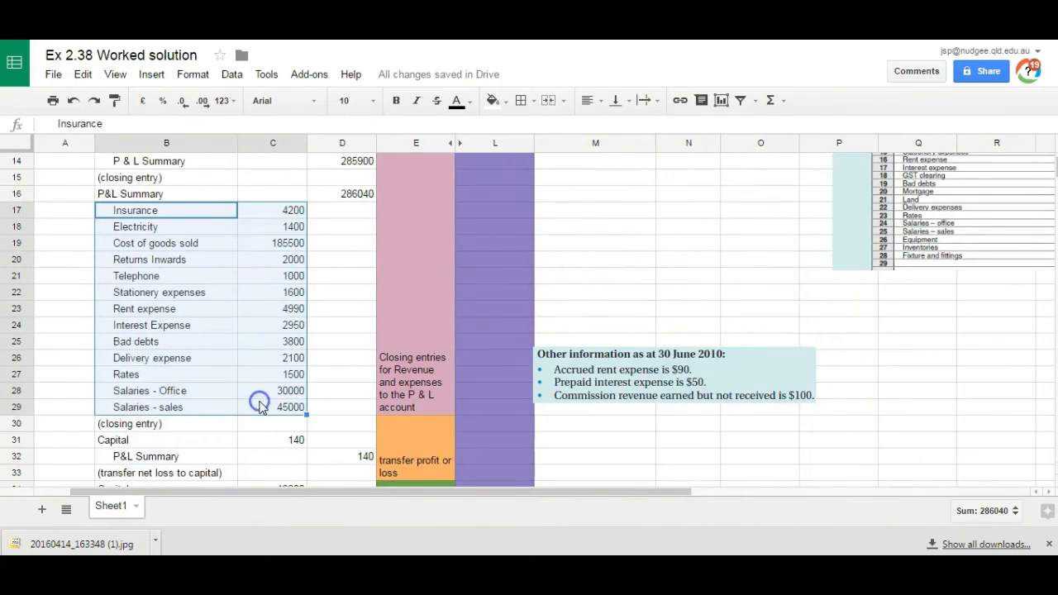
scroll(807, 223, up, 5)
click(558, 346)
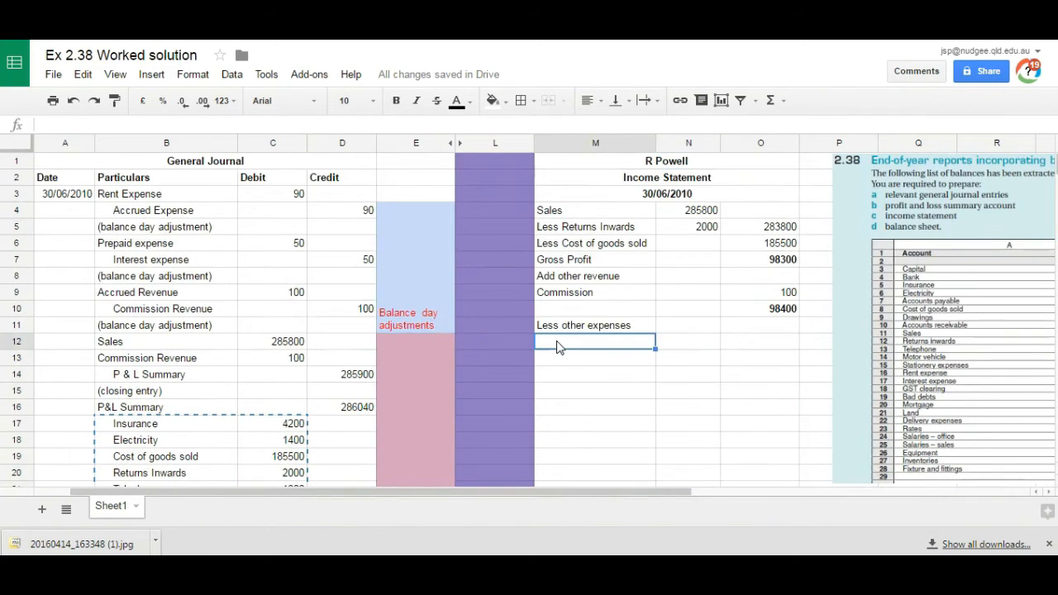
key(ctrl+v)
Step: Total the copied expense amounts N12:N24 with a SUM formula in O24
key(ctrl+Down)
key(Right)
key(Right)
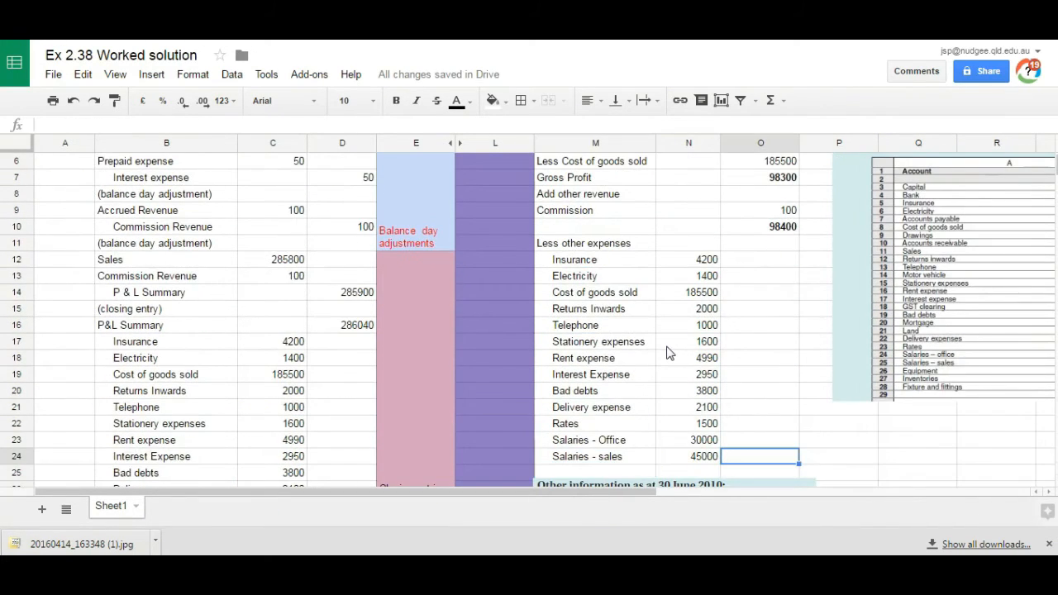
text(=sum()
drag(695, 261, 704, 461)
key(Return)
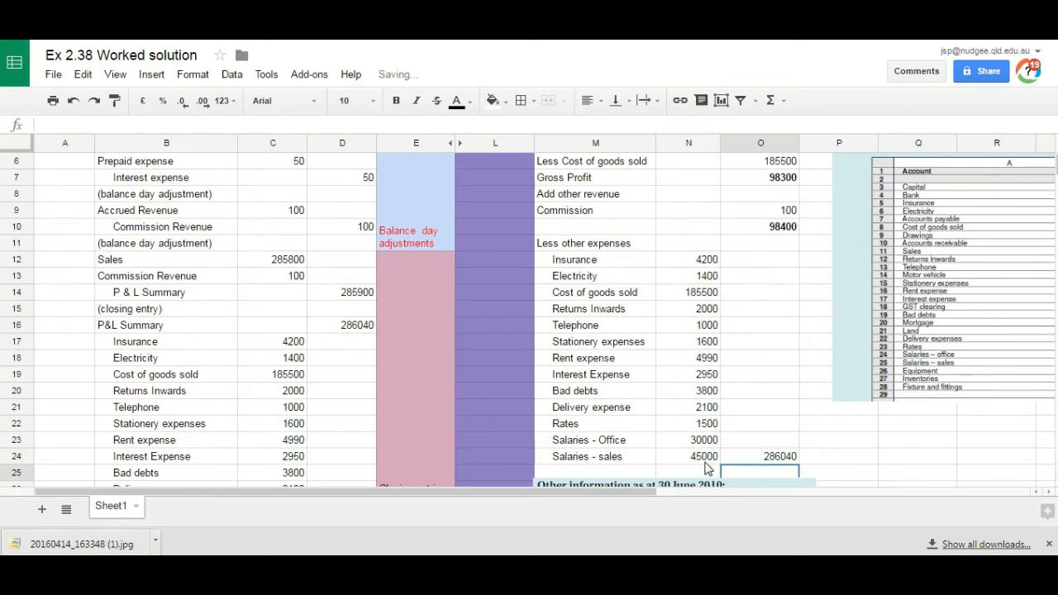
Step: Clear the Cost of goods sold and Returns Inwards entries from M14:N15 of the expense list
scroll(376, 182, down, 2)
click(756, 396)
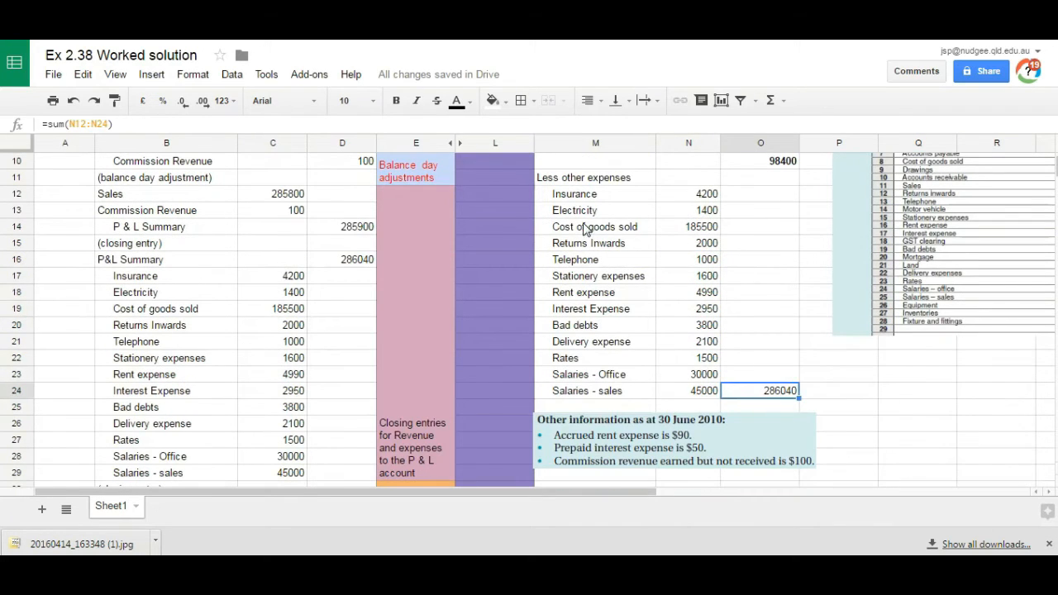
drag(584, 228, 685, 231)
key(Down)
key(Down)
key(Down)
key(Down)
key(Down)
key(Down)
key(Down)
key(Down)
key(Down)
key(Down)
key(Down)
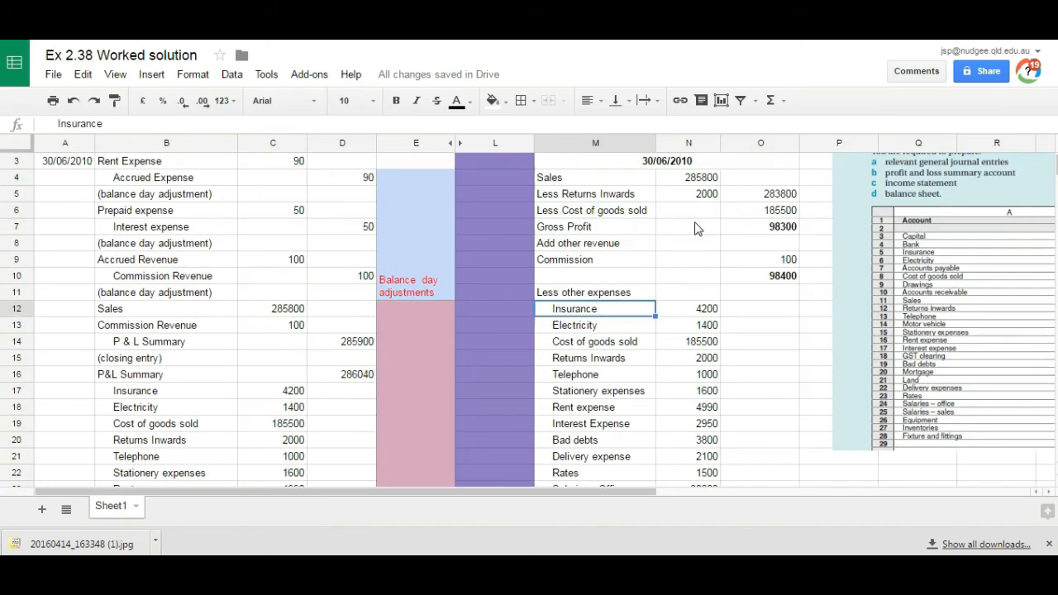
drag(626, 342, 685, 366)
key(Delete)
Step: Move the remaining expenses from Telephone to Salaries - sales, with their total, up to start at M14
drag(566, 374, 747, 392)
key(ctrl+x)
click(594, 246)
key(ctrl+v)
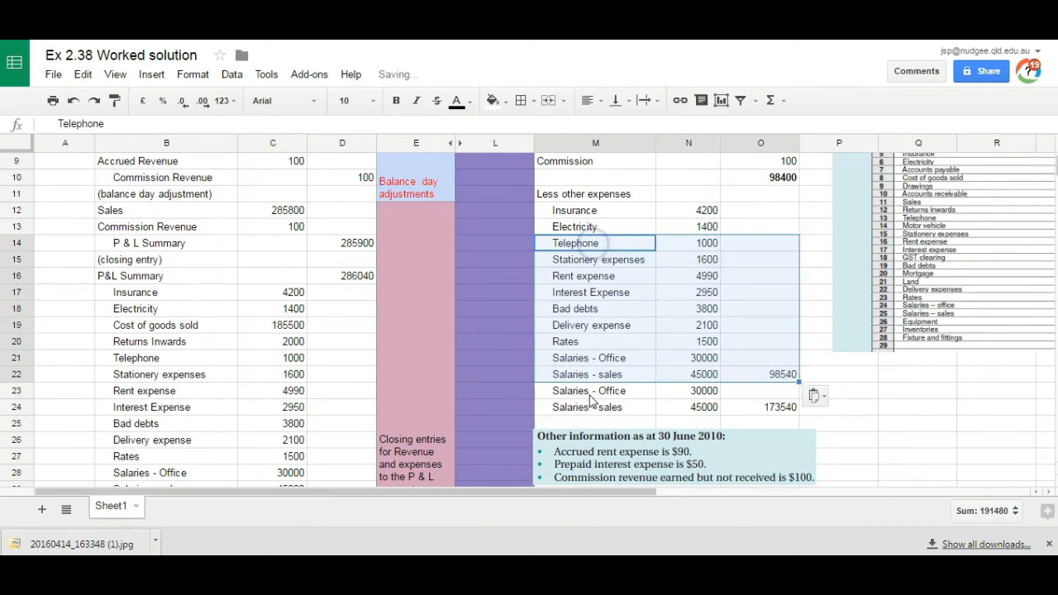
Step: Replace the expense total in O22 with a SUM formula over N12:N22
click(762, 377)
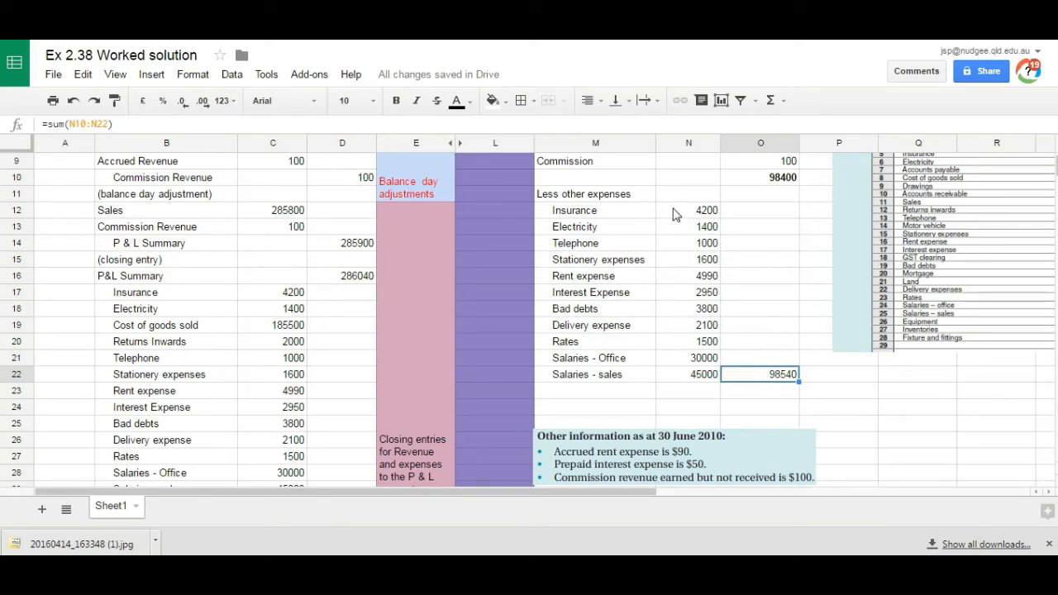
click(780, 374)
text(=sum()
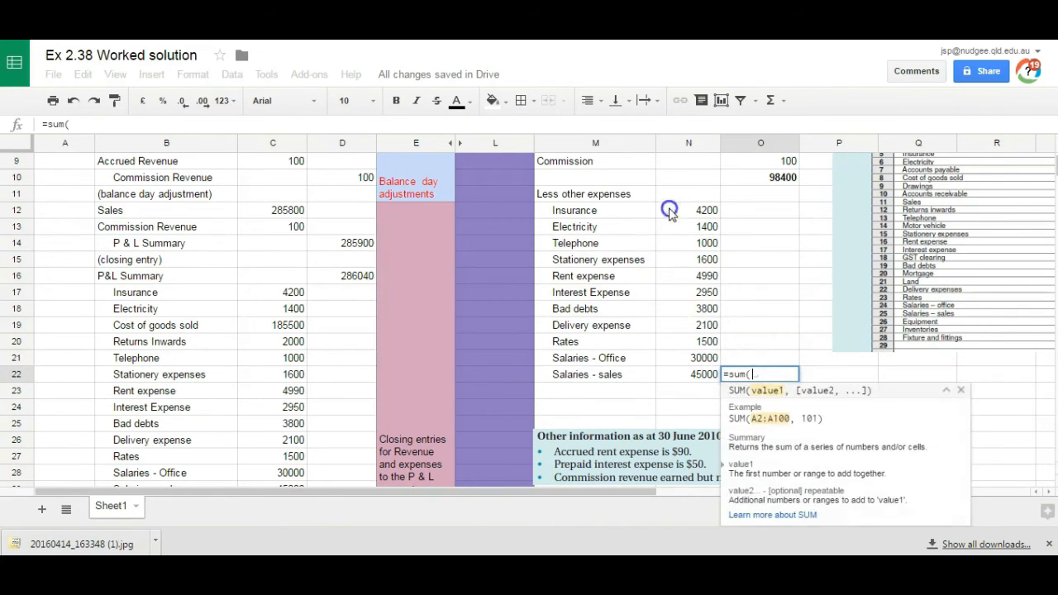
drag(670, 212, 690, 373)
key(Return)
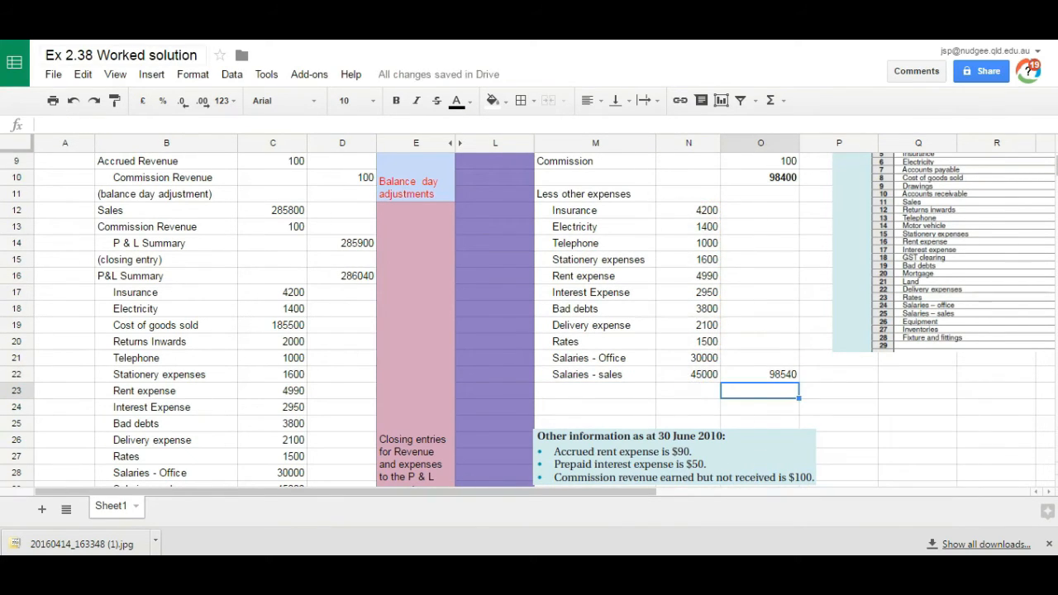
Step: Calculate the net loss in O23 as O10 minus O22 and label the row Net Loss in M23
text(=)
click(771, 177)
text(-)
click(774, 376)
key(Return)
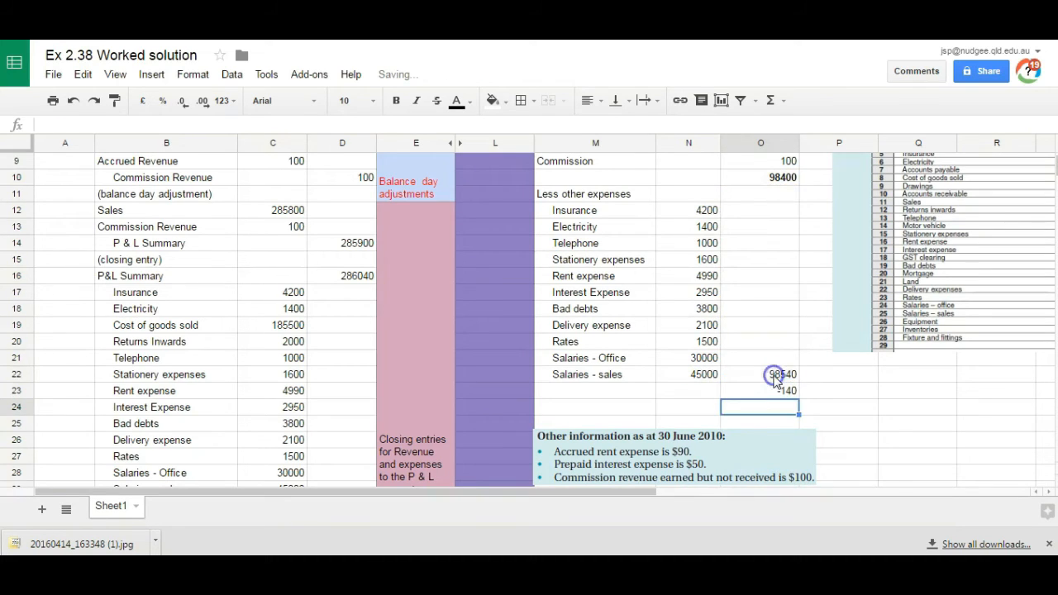
click(573, 391)
text(Net Loss)
key(Tab)
key(Tab)
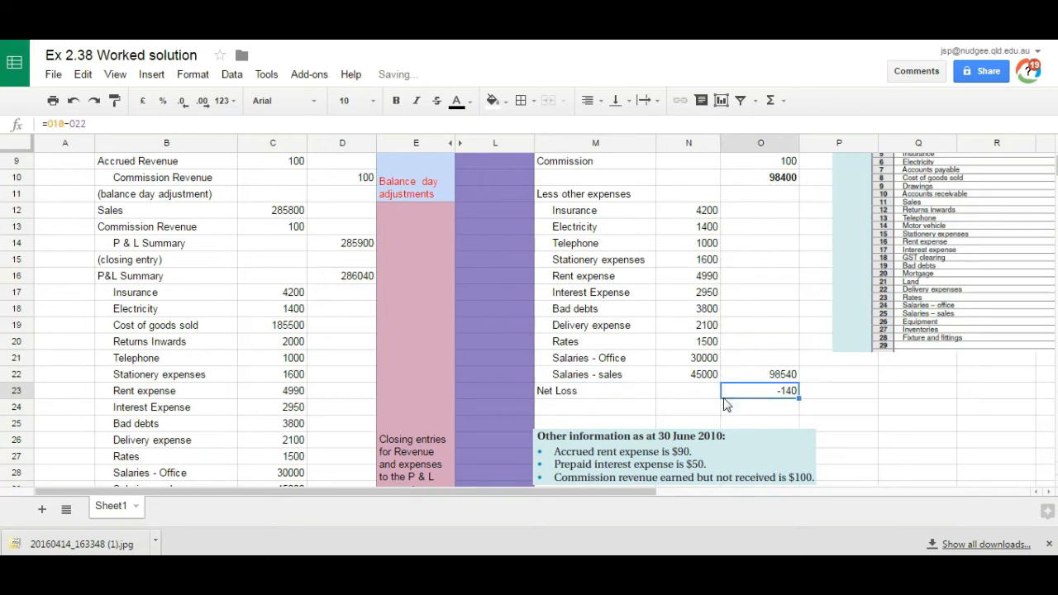
Step: Make the net loss amount in O23 bold and format it as currency with two decimals
click(396, 100)
click(223, 100)
click(270, 403)
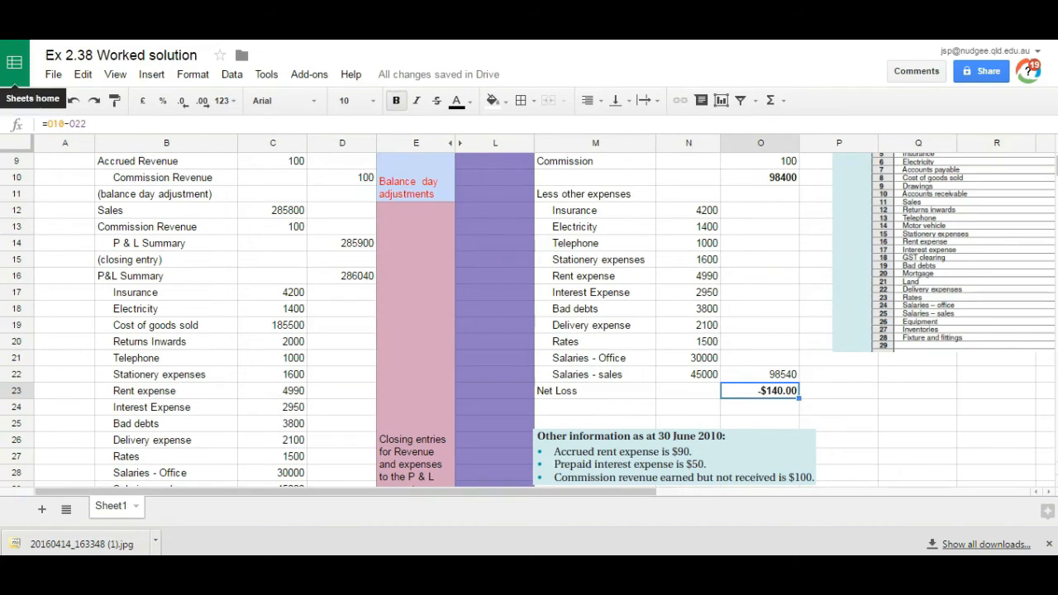
Step: Merge M25:O25 and M26:O26, entering the owner's name in the first and Balance Sheet as at 30 June 2010 in the second
drag(597, 456, 765, 449)
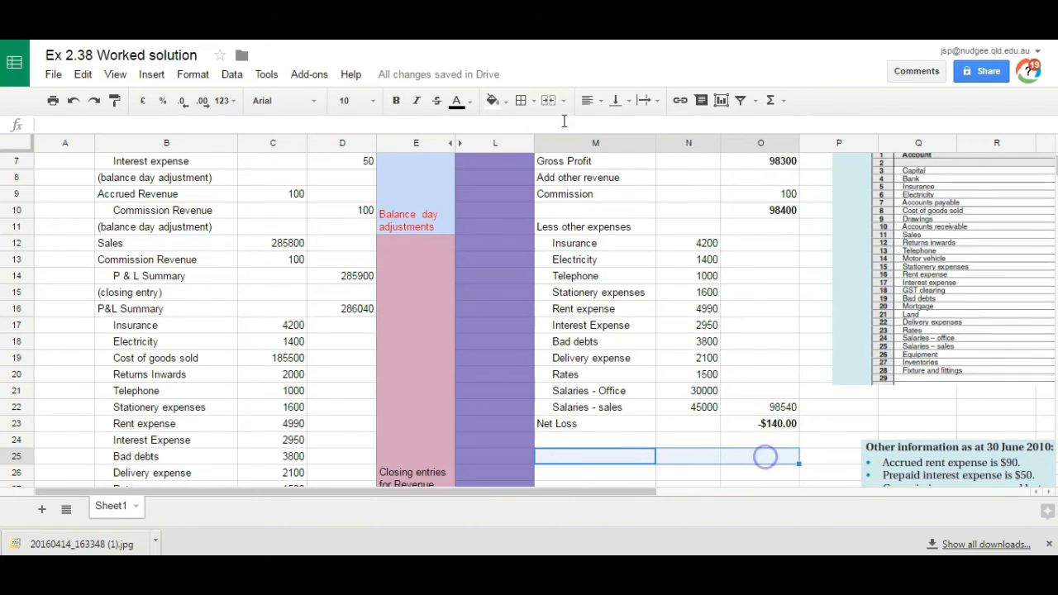
click(550, 100)
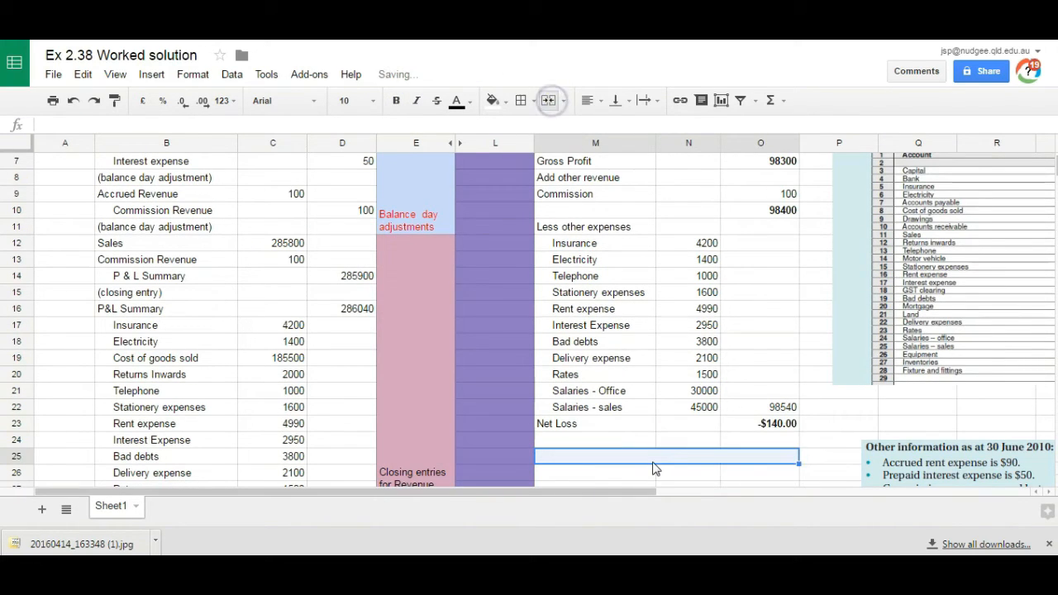
text(R Powell)
drag(653, 469, 769, 473)
click(550, 100)
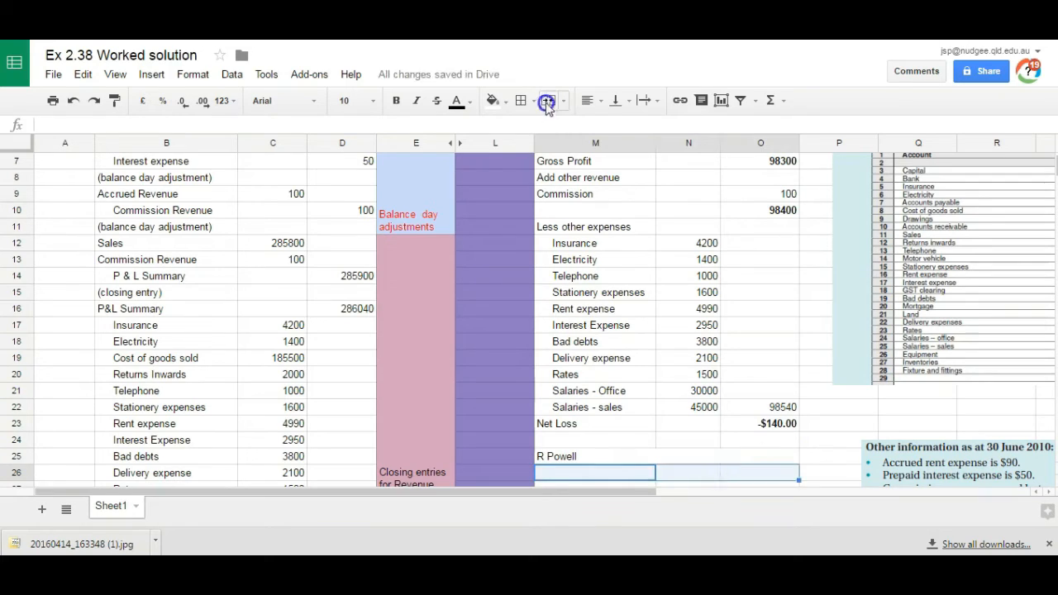
text(Balance Sheet as at 30 Ju)
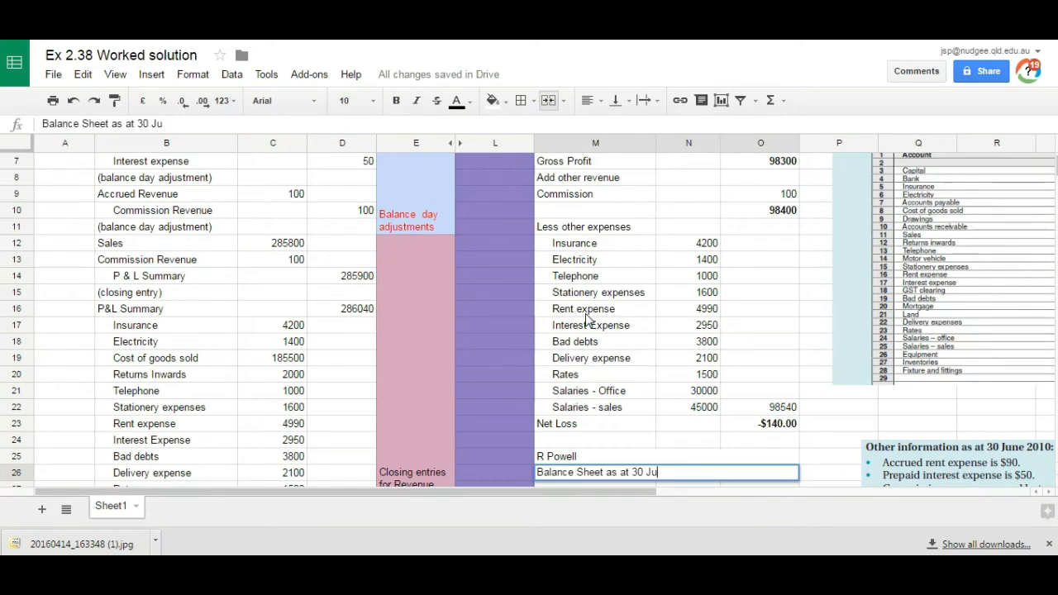
key(Return)
Step: Centre the two balance sheet title rows and make them bold
drag(579, 440, 574, 463)
click(592, 100)
click(610, 133)
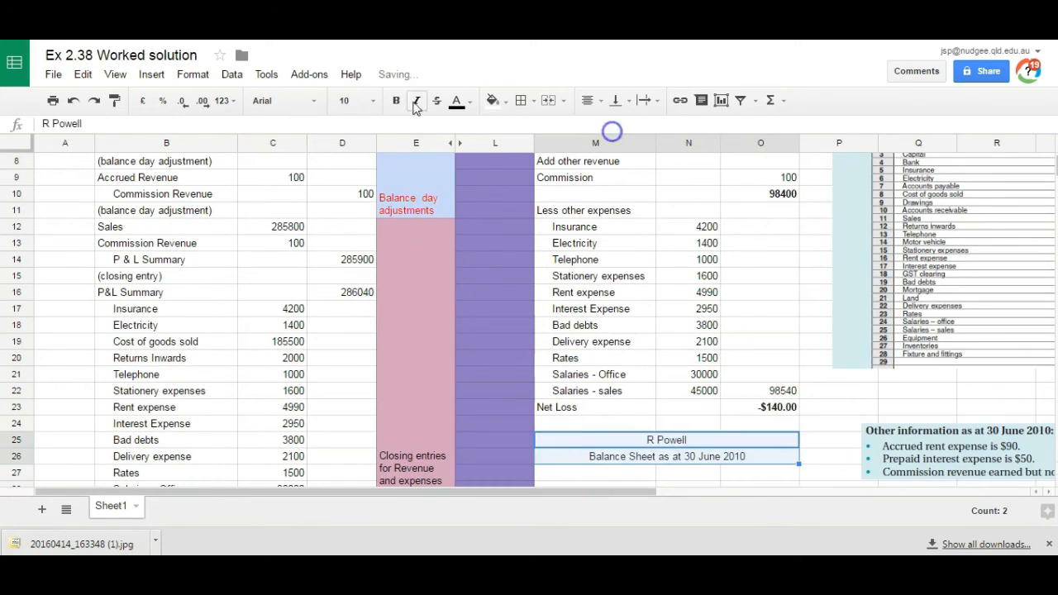
click(396, 100)
Step: Enter the bold heading Assets in M27 below the balance sheet title
click(570, 476)
scroll(570, 478, down, 1)
text(Assets)
click(568, 426)
Step: Move the trial balance image over the journal columns and list Bank, Accounts Receivable, Motor Vehicle and Land in M28:M31
drag(951, 259, 199, 383)
click(560, 442)
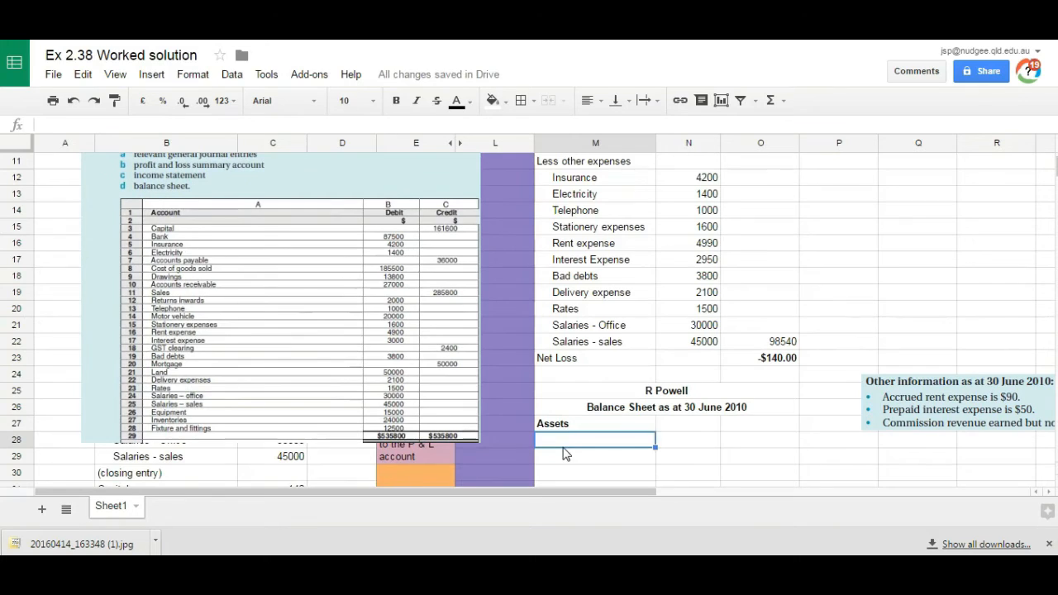
text(Bank)
key(Return)
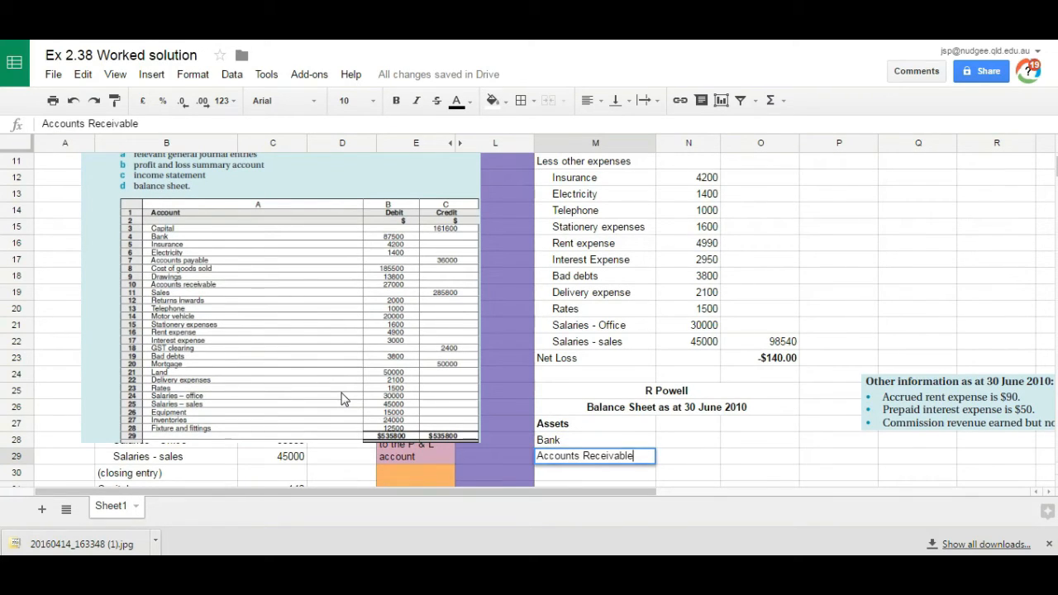
key(Return)
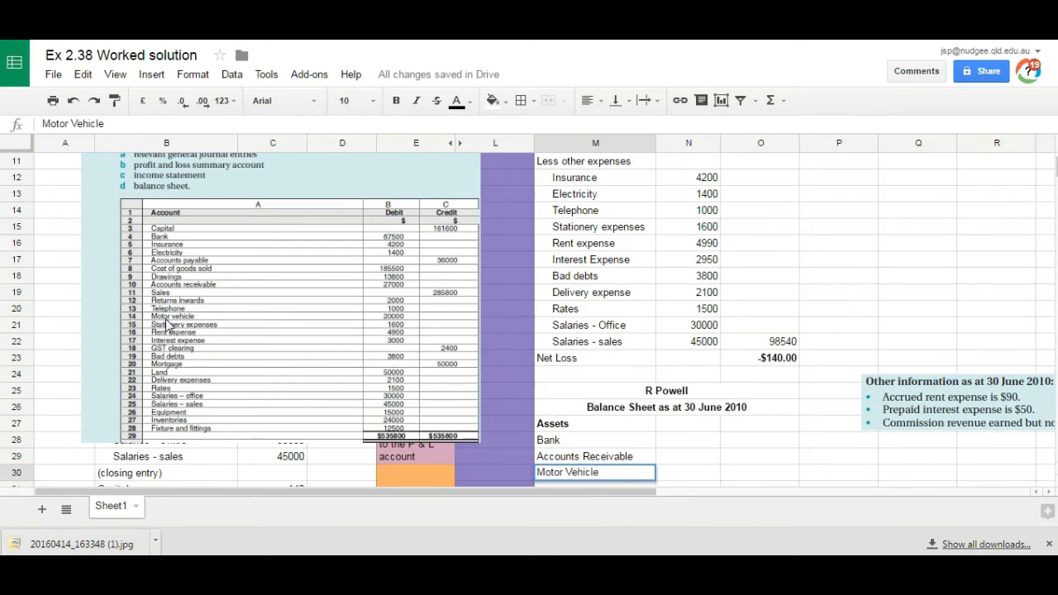
key(Return)
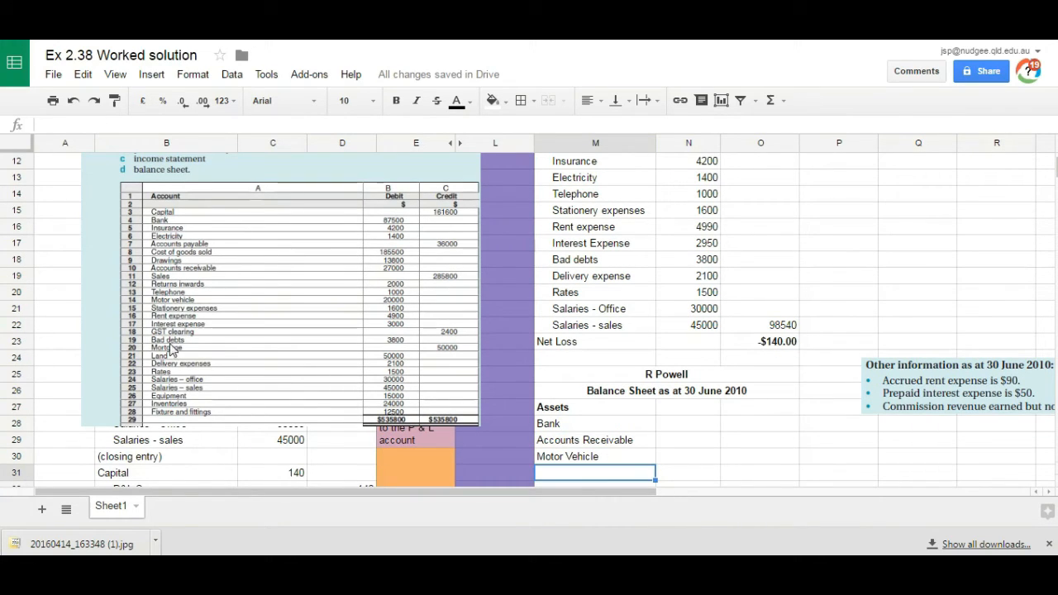
text(Land)
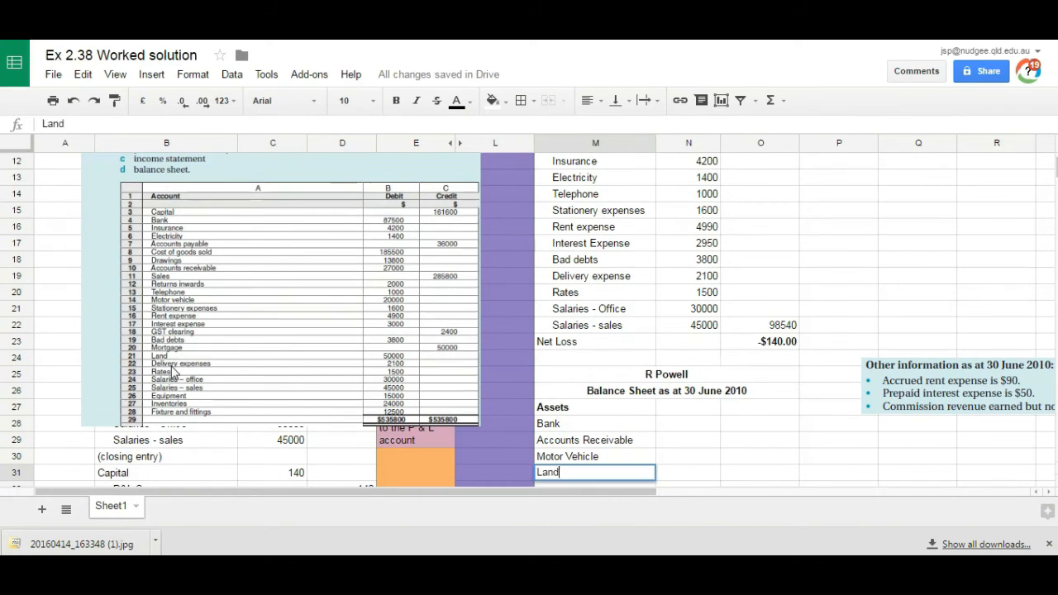
key(Return)
Step: Continue the asset list with Equipment, Inventories and Fixtures and fittings in M32:M34
text(Equipmen)
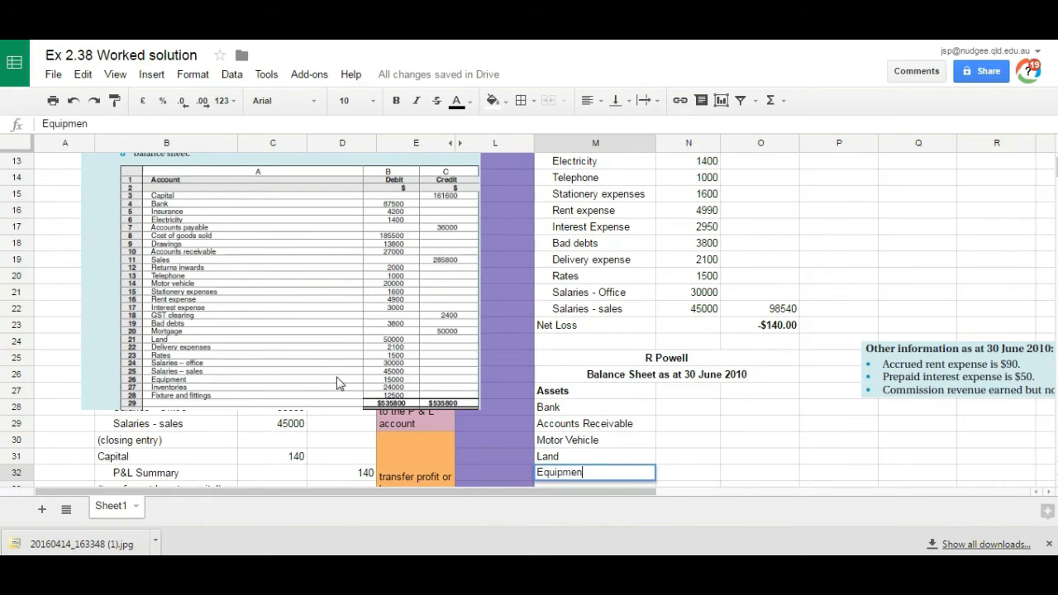
text(t)
key(Return)
text(Inventories)
key(Return)
text(Fixtures and)
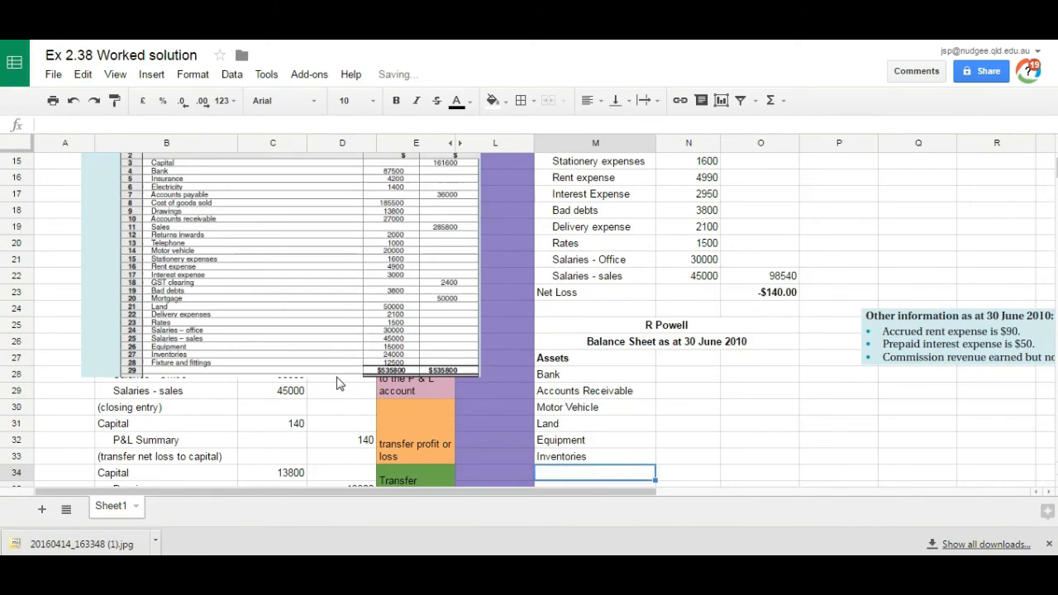
key(Return)
key(Up)
key(Up)
key(Up)
key(Up)
key(Up)
key(Up)
key(Up)
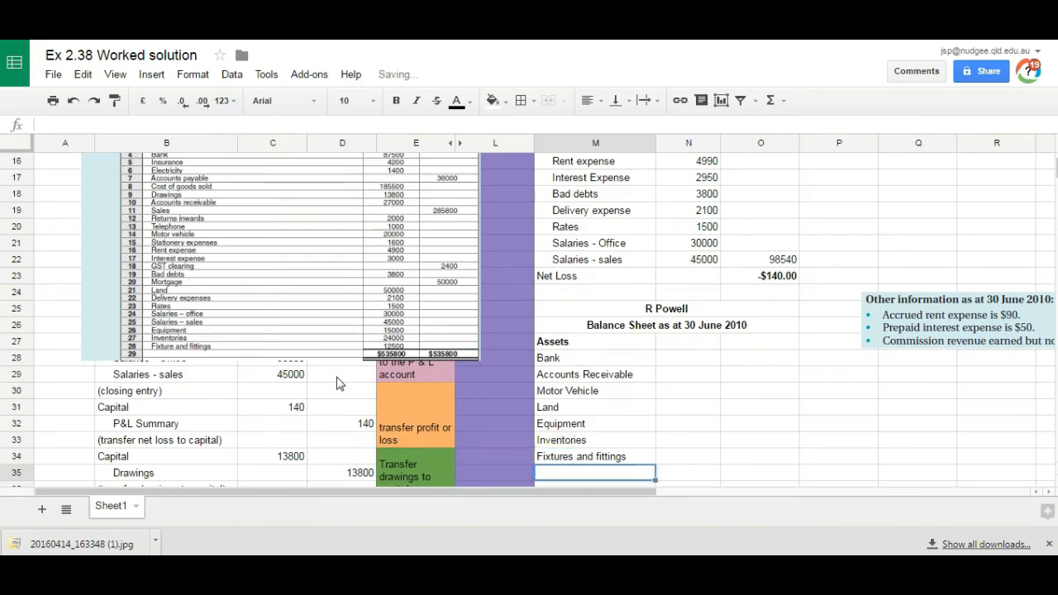
Step: Shift the trial balance image closer and enter 87500, 27000, 20000 and 50000 for Bank through Land in N28:N31
drag(318, 254, 407, 280)
click(678, 361)
text(87500)
key(Return)
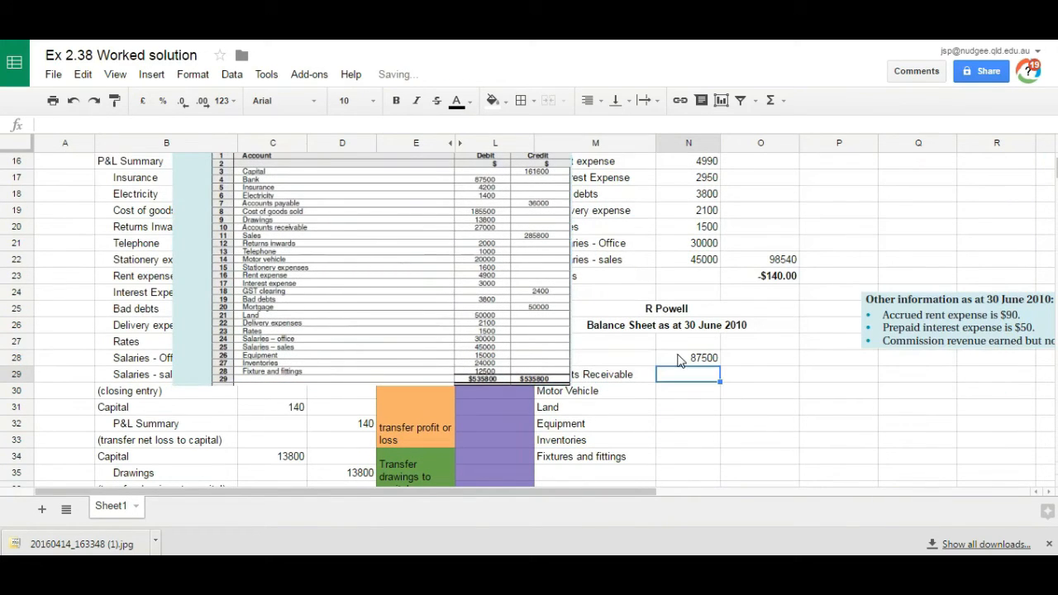
text(27000)
key(Return)
text(20000)
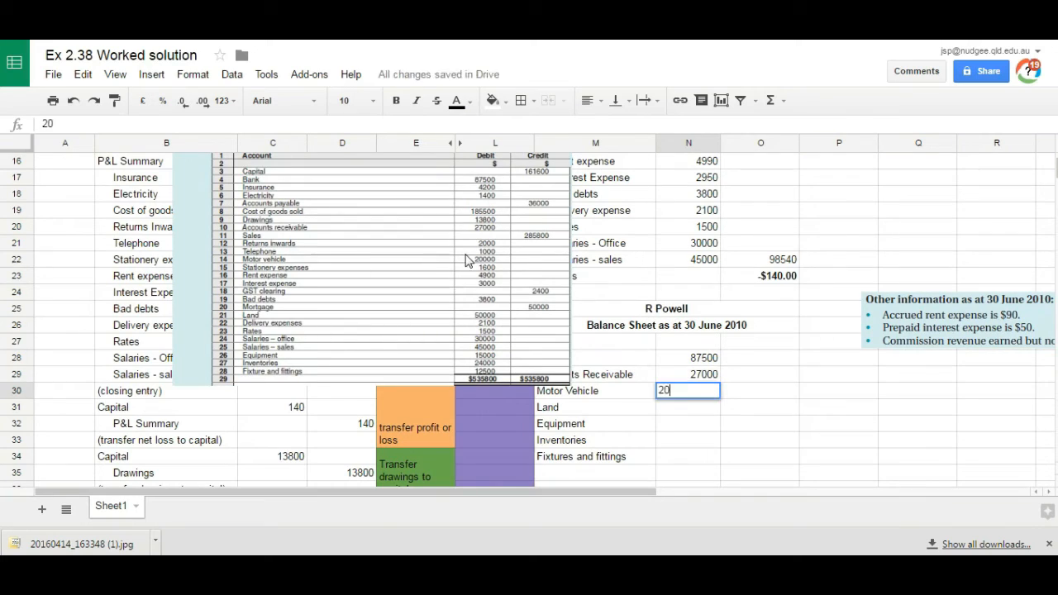
key(Return)
text(50000)
key(Return)
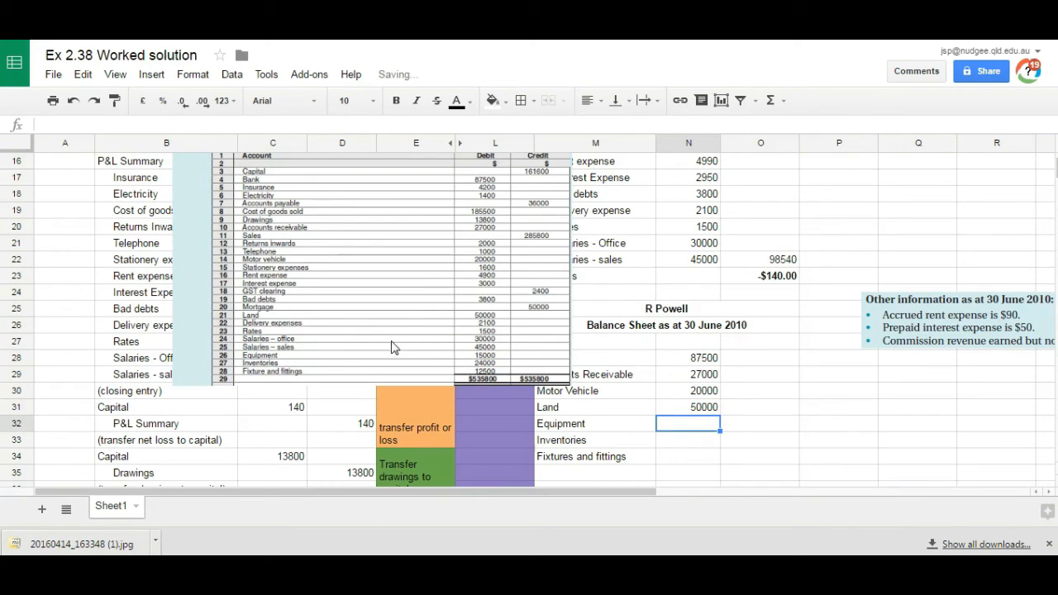
Step: Enter 15000, 24000 and 12500 for Equipment, Inventories and Fixtures and fittings in N32:N34
text(15000)
key(Return)
text(24000)
key(Return)
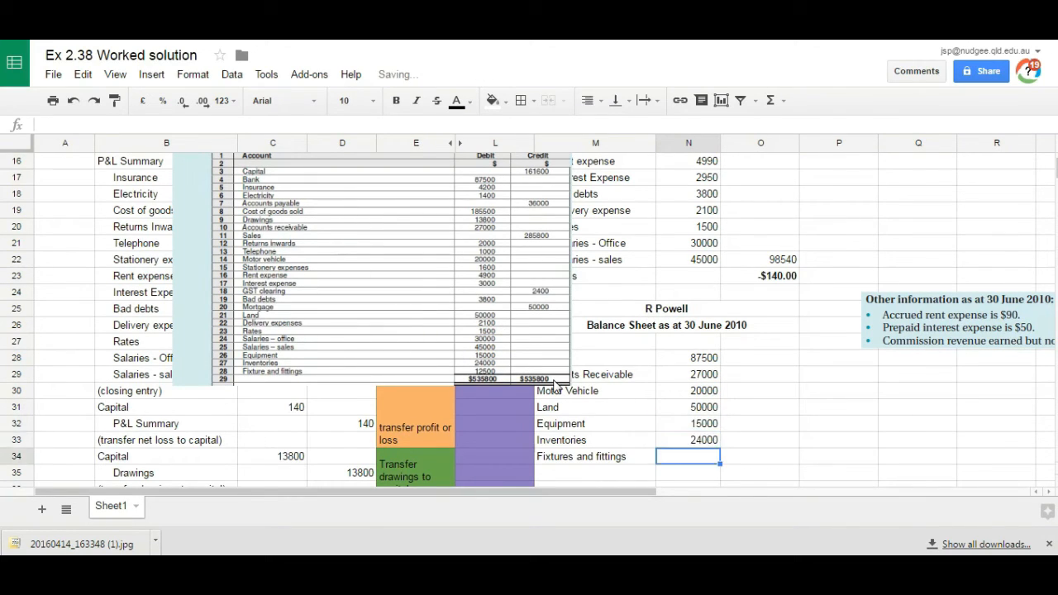
key(Return)
Step: Move the trial balance image off the journal and examine the balance day adjustment entries for further asset accounts
drag(390, 253, 922, 288)
click(614, 476)
click(388, 229)
key(Up)
key(Up)
key(Up)
key(Left)
key(Left)
key(Left)
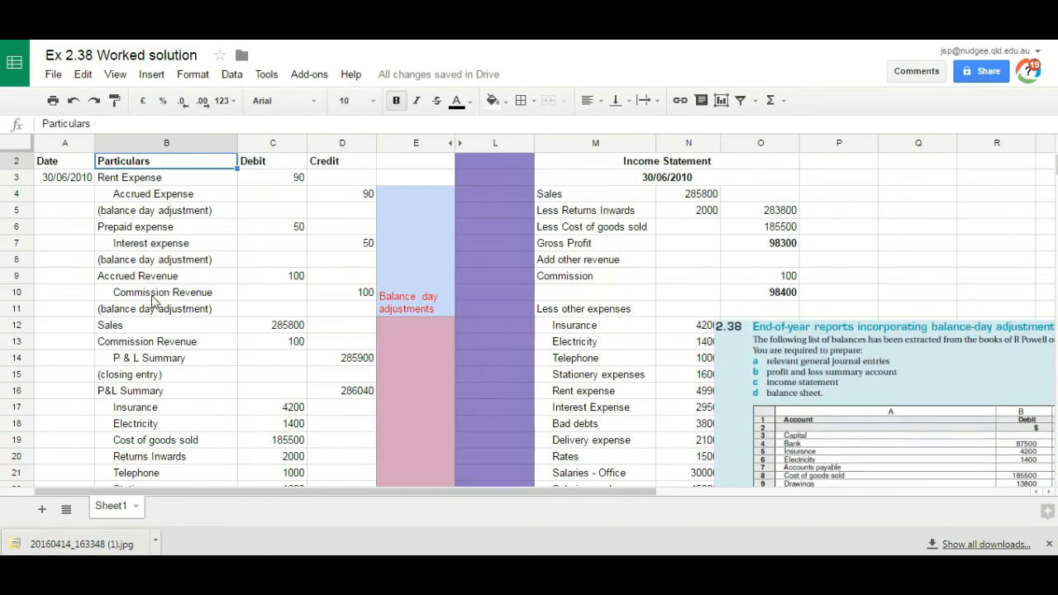
click(125, 228)
click(133, 276)
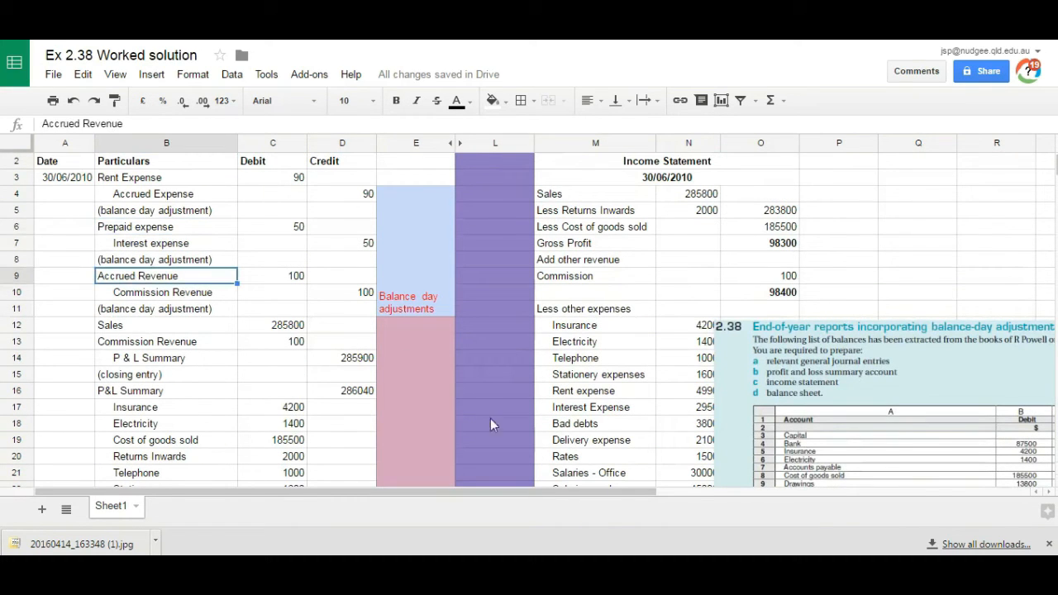
Step: Add Prepaid Expense and Accrued Revenue to the asset list in M35:M36
click(612, 403)
key(ctrl+Down)
key(ctrl+Down)
key(ctrl+Down)
key(Down)
text(Prepaid Expense)
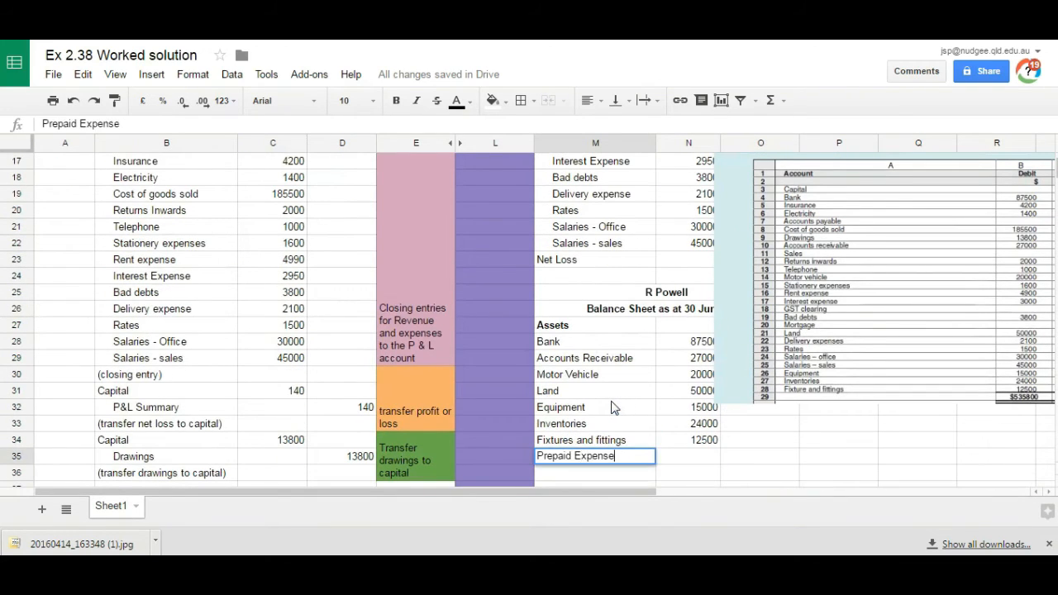
key(Return)
text(Accrued Revenue)
key(Return)
Step: Enter 50 for Prepaid Expense and 100 for Accrued Revenue in N35:N36
click(290, 177)
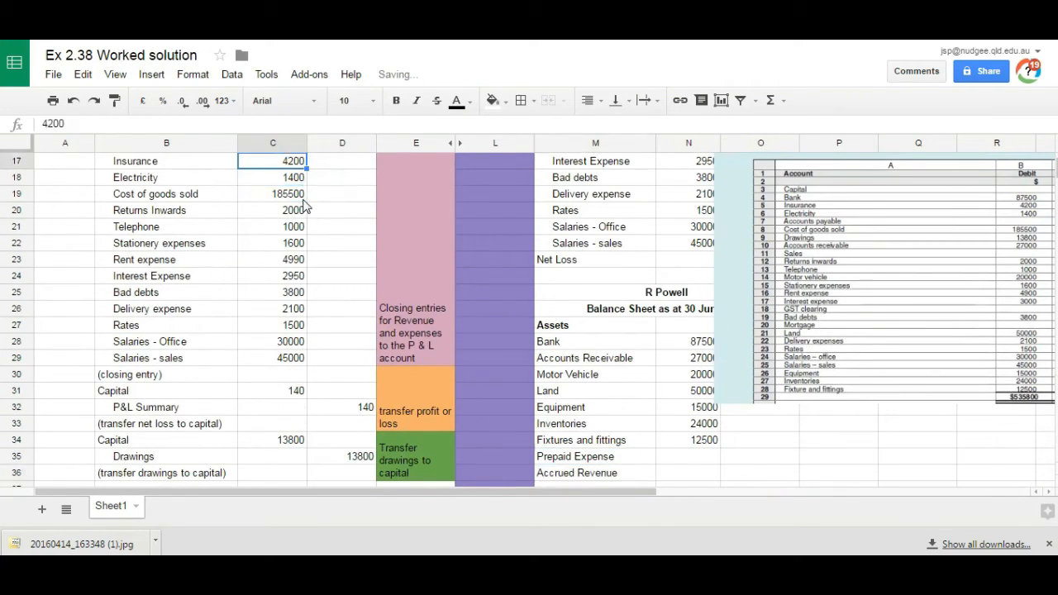
key(Up)
key(Up)
key(Up)
key(Up)
key(Up)
key(Up)
key(Up)
key(Up)
key(Up)
key(Up)
key(Up)
key(Up)
key(Up)
key(Up)
key(Down)
key(Down)
key(Down)
key(Down)
key(Down)
key(Down)
key(Down)
key(Down)
key(Down)
key(Down)
key(Down)
key(Down)
key(Down)
key(Down)
key(Down)
key(Down)
key(Down)
key(Down)
key(Down)
key(Down)
key(Right)
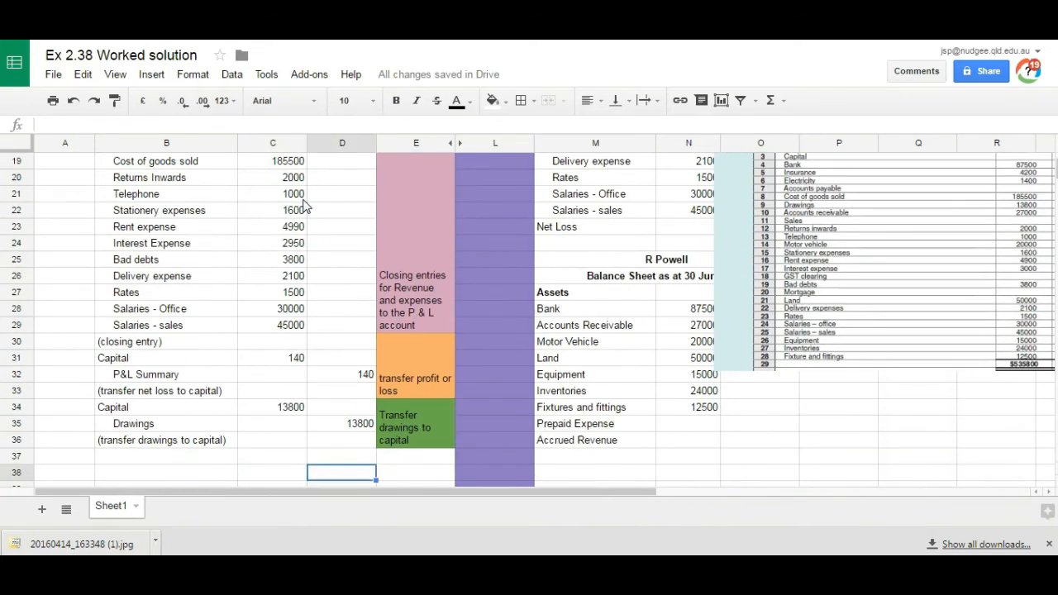
key(Right)
key(Right)
key(Right)
key(Up)
key(Up)
key(Up)
key(Right)
text(50)
key(Return)
text(100)
key(Return)
Step: Move the asset rows from Motor Vehicle to Accrued Revenue, with their amounts, down to start at M33
click(556, 355)
click(555, 341)
click(555, 325)
drag(556, 342, 667, 444)
key(ctrl+c)
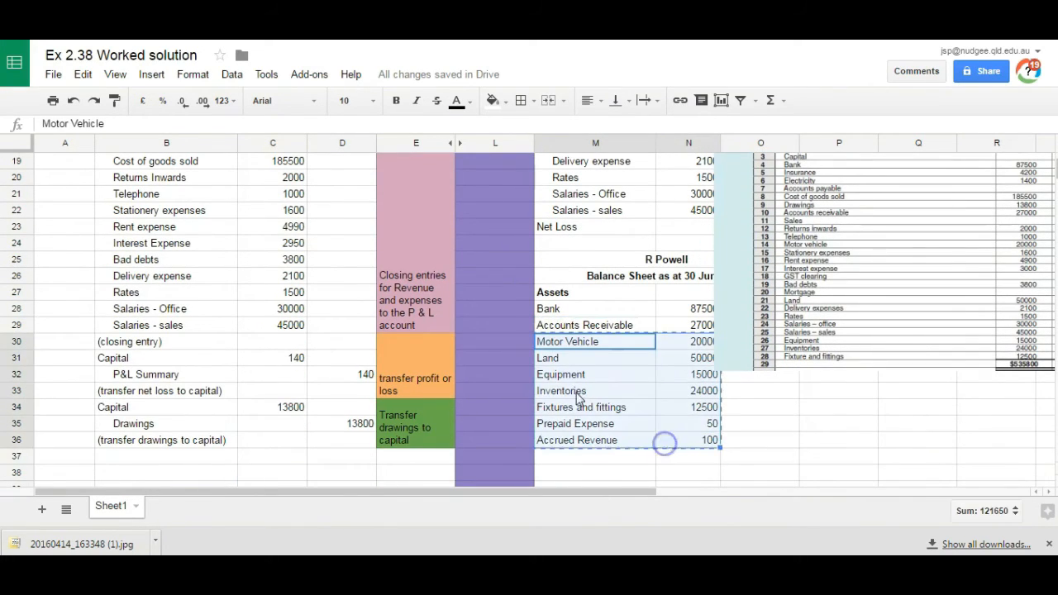
click(580, 391)
key(ctrl+v)
Step: Move the Inventories row to M30 and the Prepaid Expense and Accrued Revenue rows to start at M31, with their amounts
drag(570, 440, 687, 444)
key(ctrl+x)
click(600, 344)
key(ctrl+v)
click(586, 473)
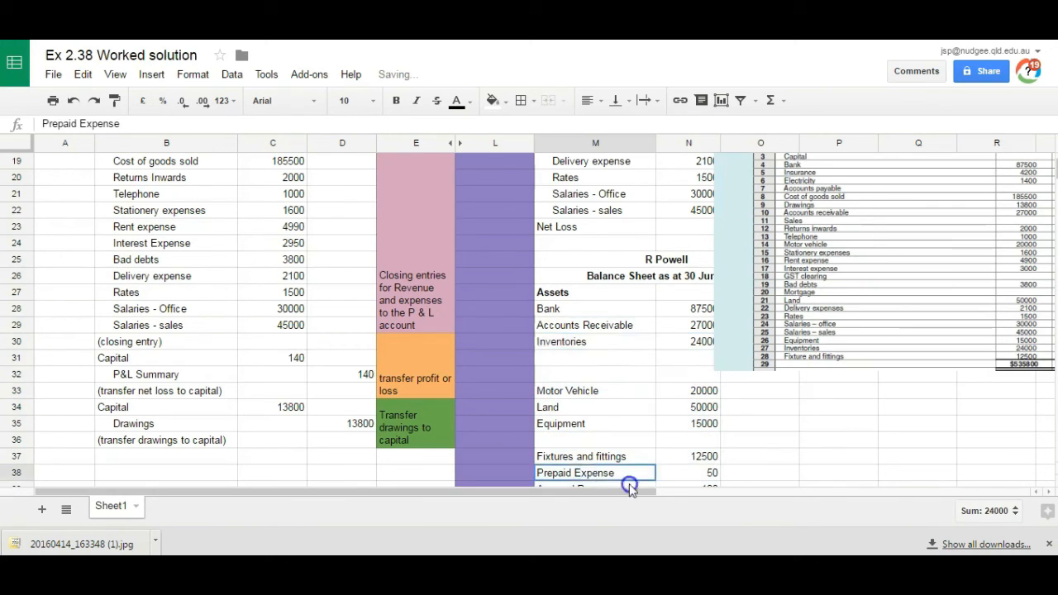
drag(586, 473, 699, 455)
click(595, 325)
key(ctrl+v)
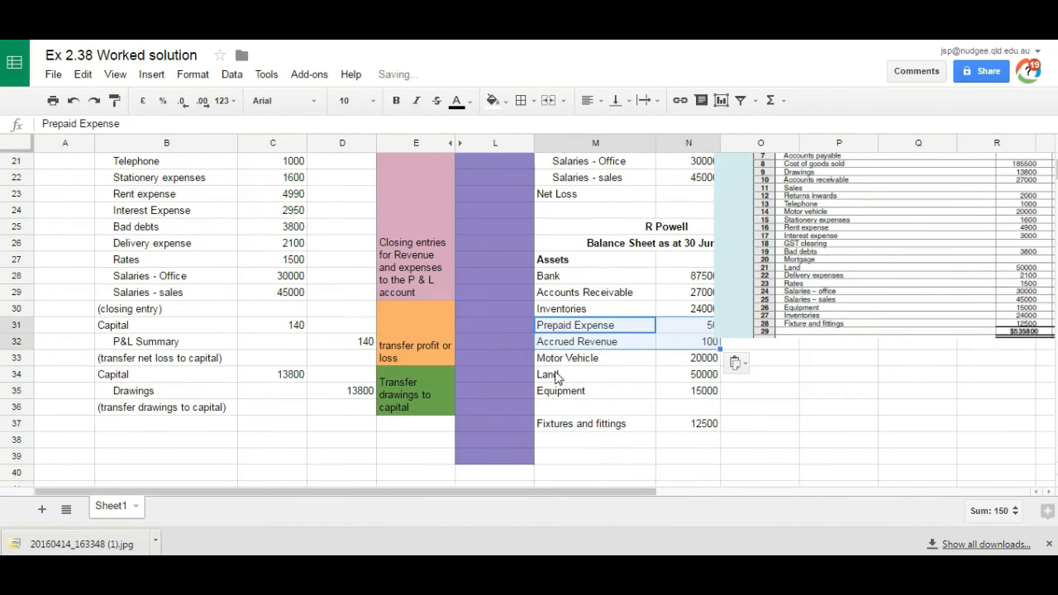
Step: Move the Land row below Fixtures and fittings to M38 and the Equipment row up to M34, with their amounts
drag(557, 377, 676, 373)
key(ctrl+x)
click(620, 442)
key(ctrl+v)
drag(566, 397, 699, 392)
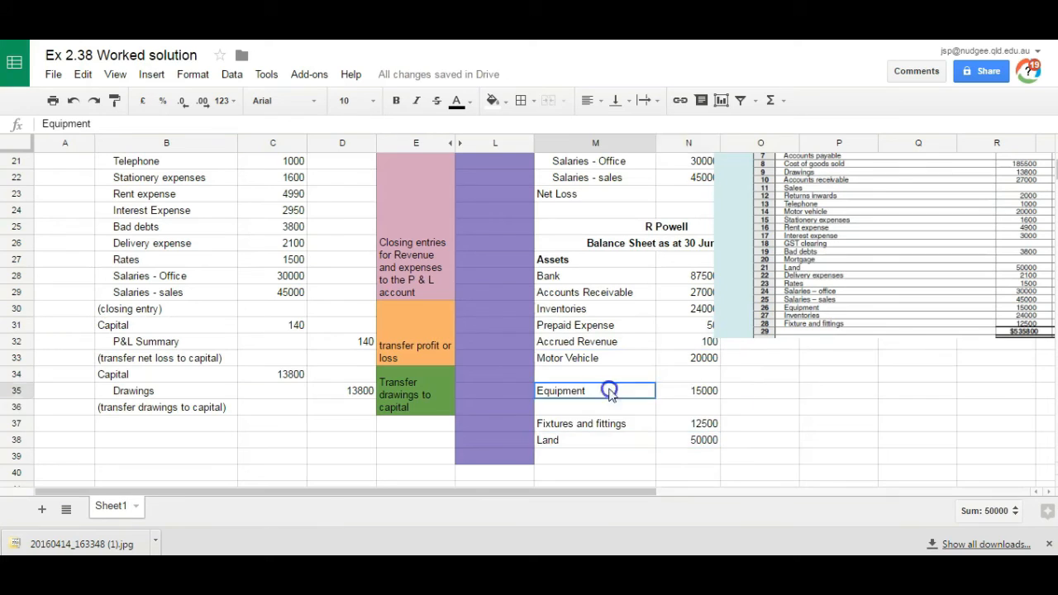
key(ctrl+x)
click(628, 373)
key(ctrl+v)
Step: Move the Fixtures and fittings and Land rows up to M35:N36 to close the gap in the asset list
drag(579, 425, 663, 440)
key(ctrl+x)
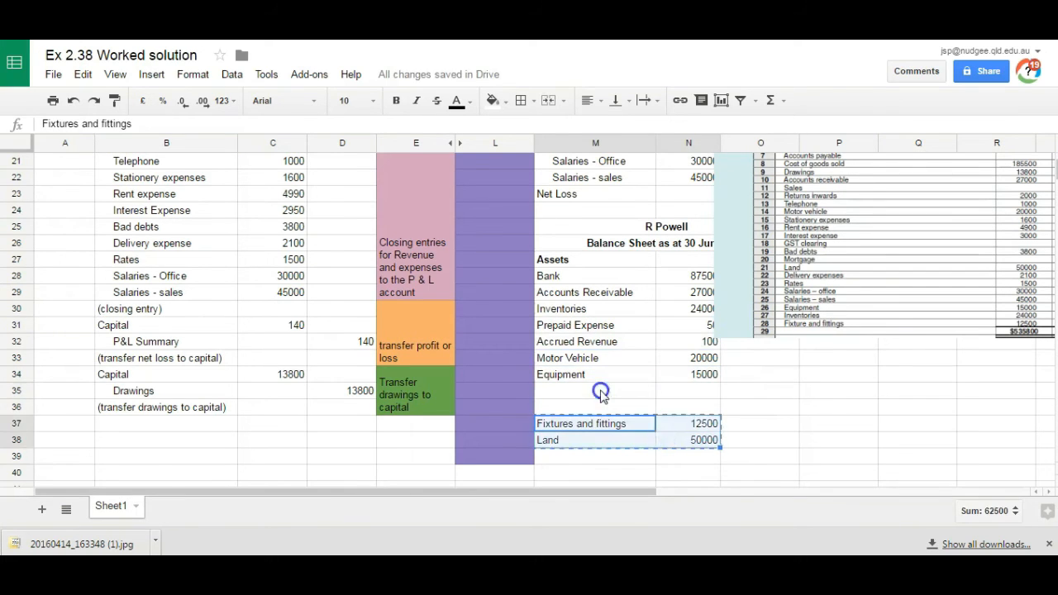
click(604, 390)
key(ctrl+v)
Step: Total the asset amounts N28:N36 with a SUM formula in O36 and add a bottom border to N36:O36
click(752, 408)
text(=sum()
drag(693, 408, 777, 407)
key(Return)
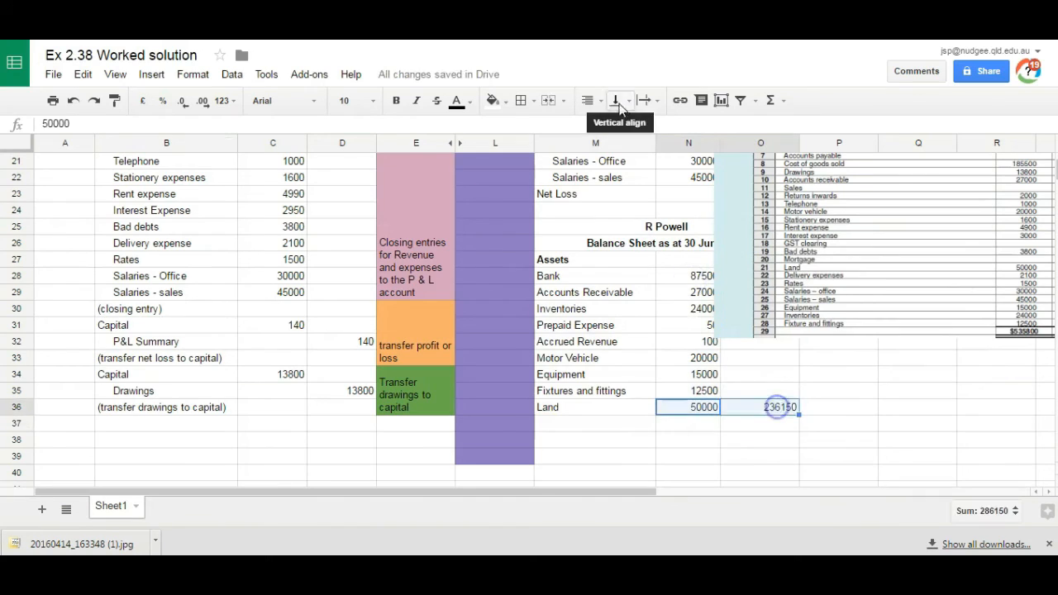
click(521, 100)
click(607, 160)
Step: Enter the bold heading Less Liabilities in M37 and list Accounts Payable beneath it in M38
click(595, 427)
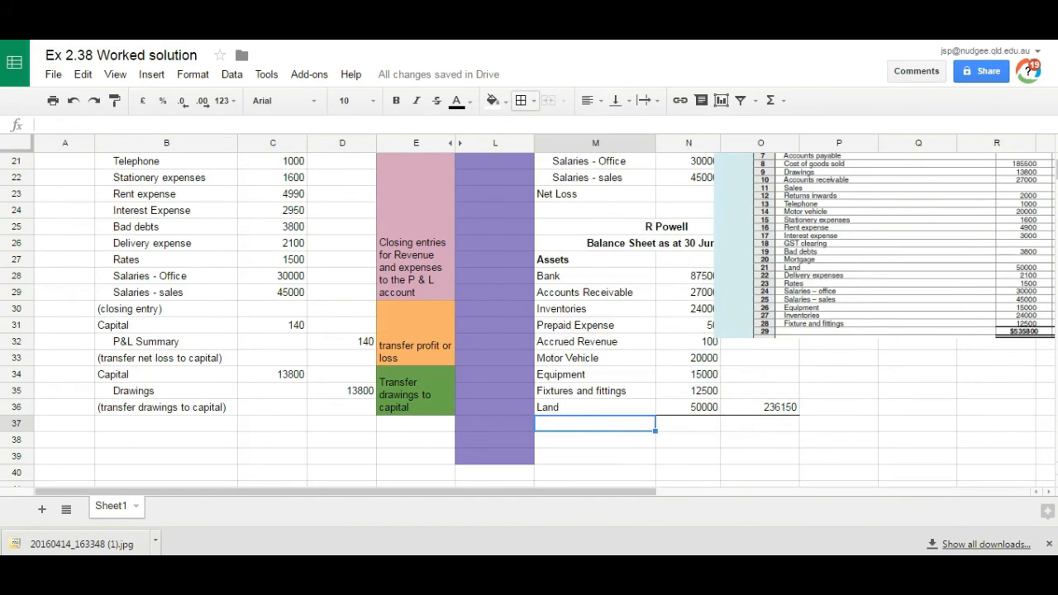
click(396, 100)
click(558, 447)
drag(941, 238, 918, 314)
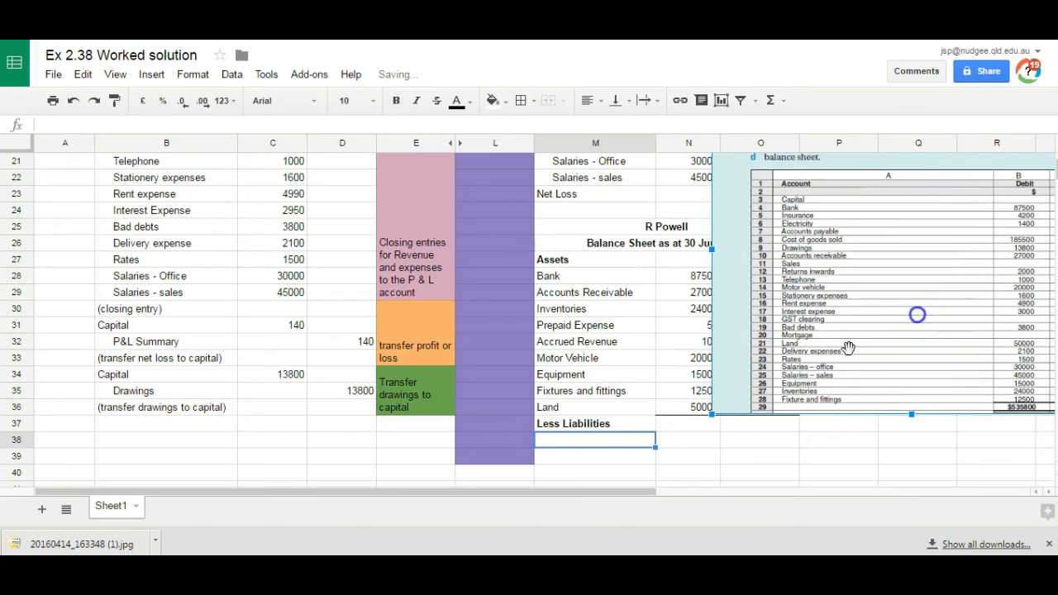
text(Accounts Payable)
key(Return)
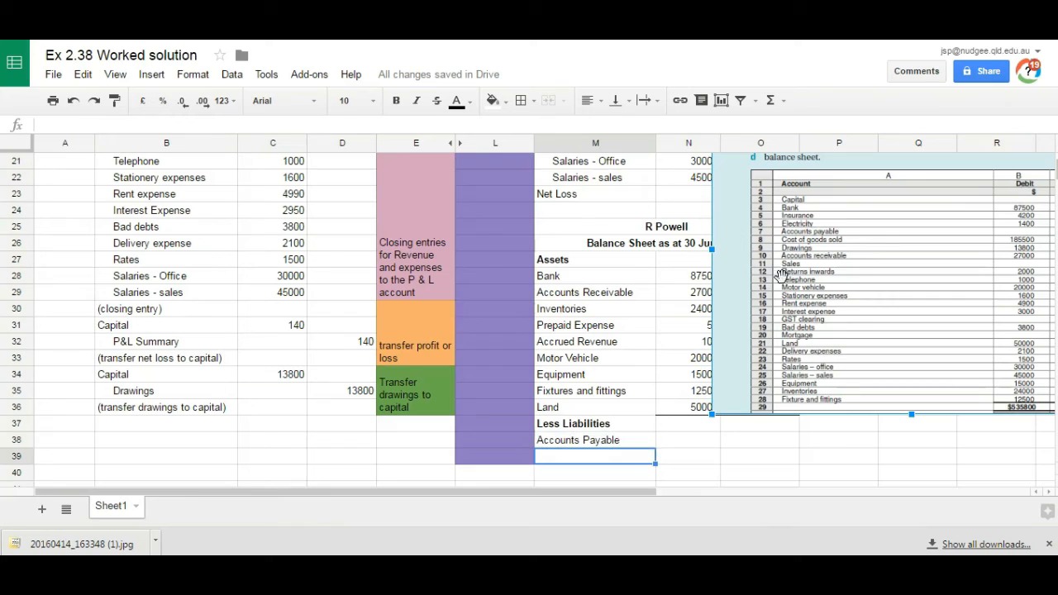
Step: List GST Clearing in M39 and Mortgage in M40 beneath Accounts Payable, moving the question image aside to read its balances
drag(779, 316, 713, 315)
text(GST Clearing)
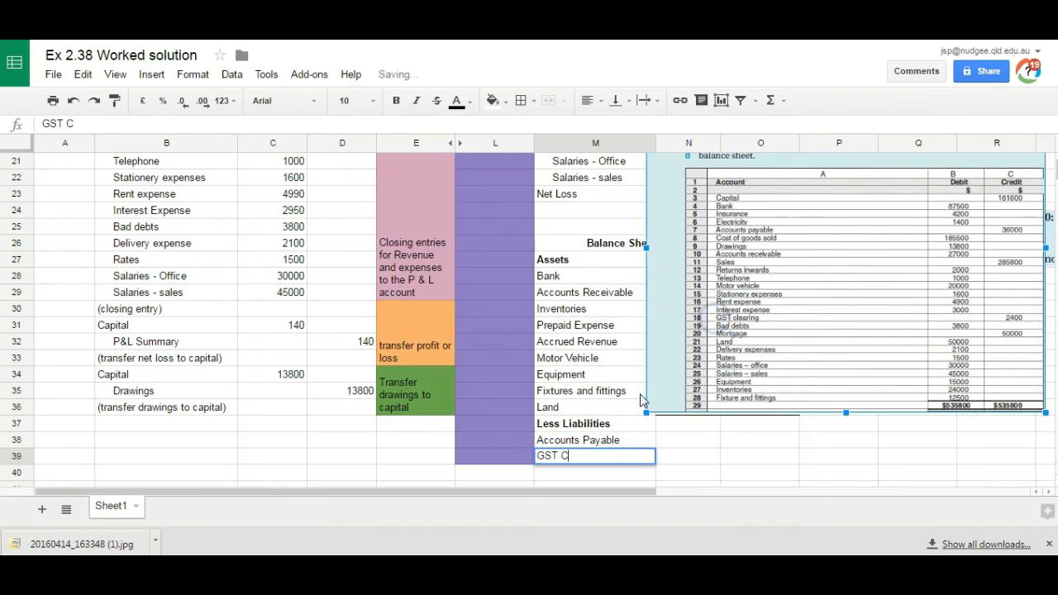
key(Return)
text(Mortga)
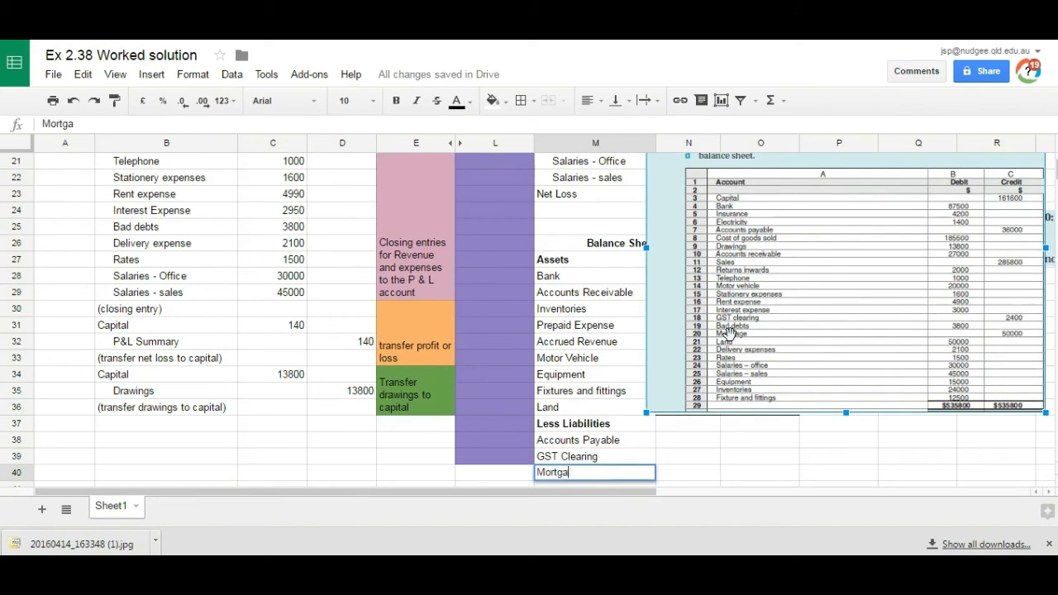
text(ge)
key(Return)
Step: Check the journal's balance day adjustments for further liabilities and add Accrued Expense in M41 with 90 in N41
scroll(263, 225, up, 6)
drag(215, 177, 359, 191)
click(356, 186)
scroll(243, 185, up, 1)
click(113, 207)
click(106, 199)
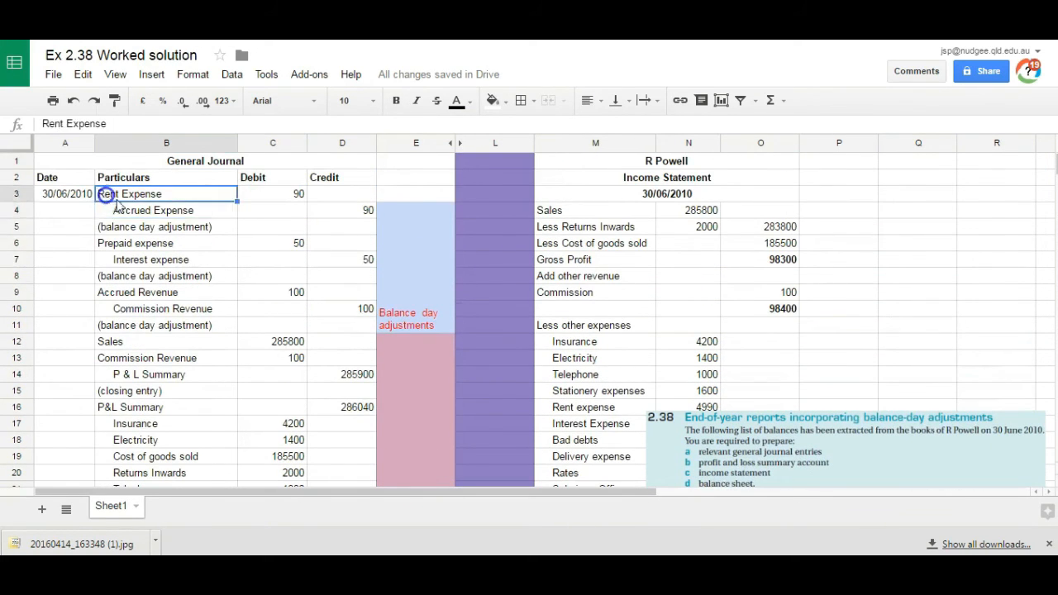
key(Down)
key(Down)
click(717, 236)
key(Down)
key(Down)
key(Down)
key(Down)
key(Down)
key(Down)
key(Down)
key(Down)
key(Down)
key(Down)
key(Down)
key(Down)
key(Down)
key(Down)
key(Down)
key(Down)
key(Down)
key(Down)
key(Down)
key(Down)
key(Up)
key(Left)
key(Up)
text(Accrued)
key(Tab)
text(90)
Step: Enter the liability amounts: 50000 for Mortgage, 2400 for GST Clearing and 36000 for Accounts Payable in N38
key(Up)
text(50000)
key(Up)
text(2400)
key(Up)
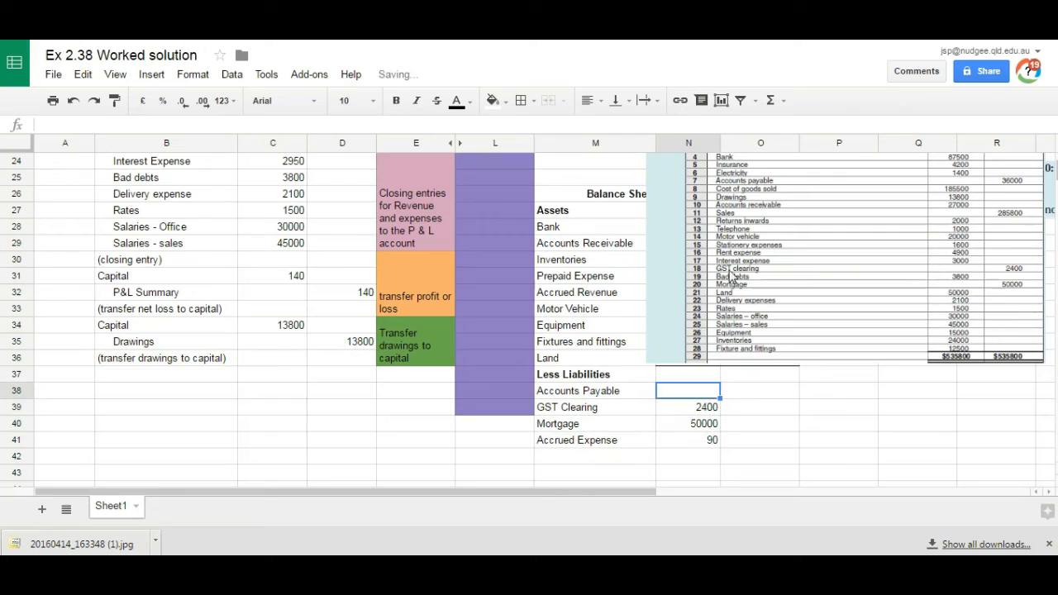
key(Return)
Step: Swap the last two liability rows so Accrued Expense is in row 40 and Mortgage in row 41, with their amounts
drag(589, 425, 665, 457)
key(ctrl+x)
click(626, 459)
key(ctrl+v)
key(ctrl+x)
click(638, 430)
key(ctrl+v)
Step: Total the liabilities N38:N41 with a SUM formula in O41 and add a bottom border to N41:O41
drag(778, 305, 179, 321)
click(743, 446)
text(=sum()
drag(688, 390, 765, 441)
key(Return)
click(521, 100)
click(603, 167)
Step: Enter the bold label Net Assets in M42 and calculate it in O42 as =O36-O41
click(583, 457)
text(Net)
key(ctrl+b)
click(762, 455)
text(=)
click(769, 359)
text(-)
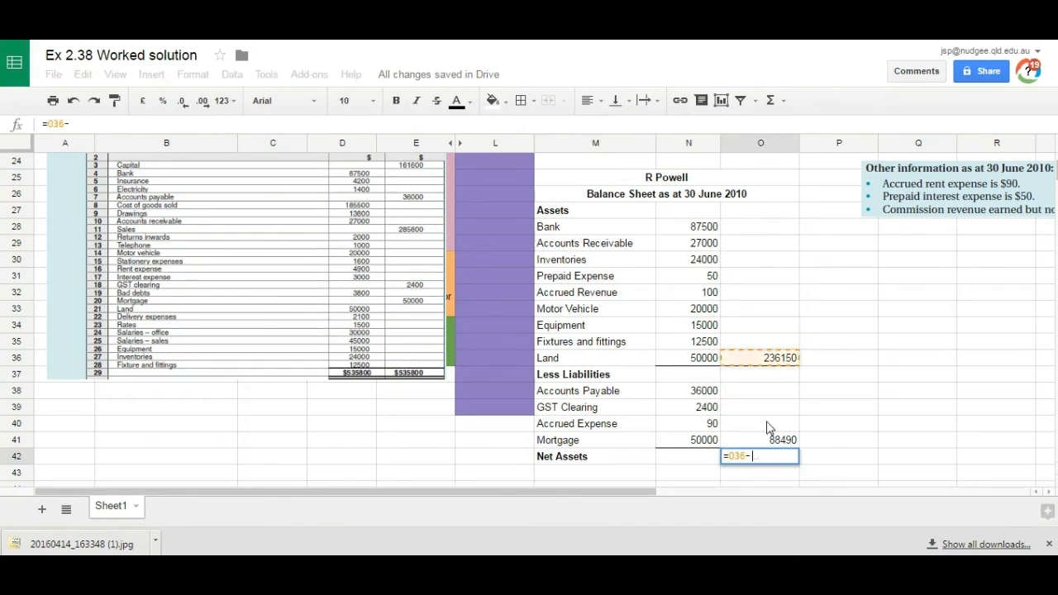
click(782, 440)
key(Return)
Step: Enter the label Represented by and place it in M43, directly beneath Net Assets
click(578, 470)
text(Represented b)
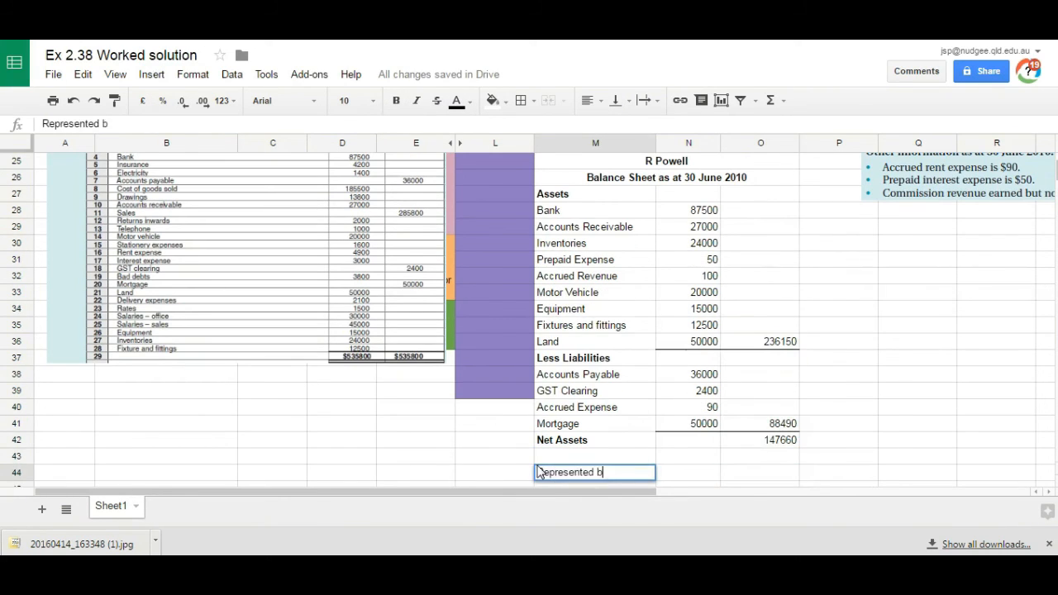
text(y)
key(Return)
click(560, 460)
key(ctrl+c)
click(558, 443)
key(ctrl+v)
Step: Enter the bold heading Owner's Equity in M44 and the label Capital beneath it in M45
click(563, 459)
key(Delete)
text(Owner')
key(Return)
drag(634, 453, 531, 456)
double_click(607, 457)
drag(610, 455, 525, 447)
key(Return)
text(Capital)
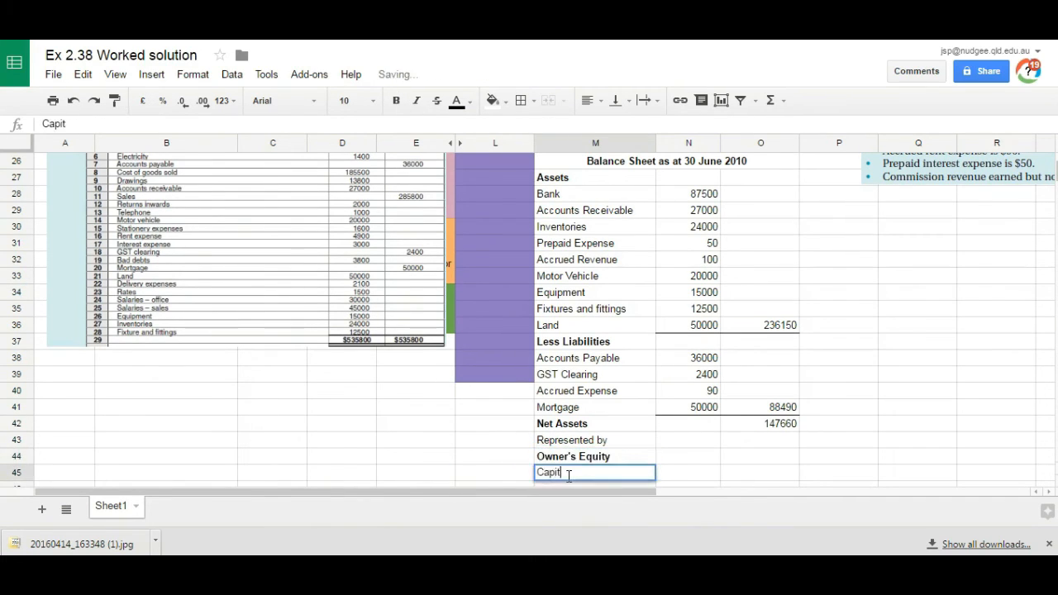
key(Tab)
Step: Move the question image below the general journal so its balances sit beside the Owner's Equity section
click(862, 248)
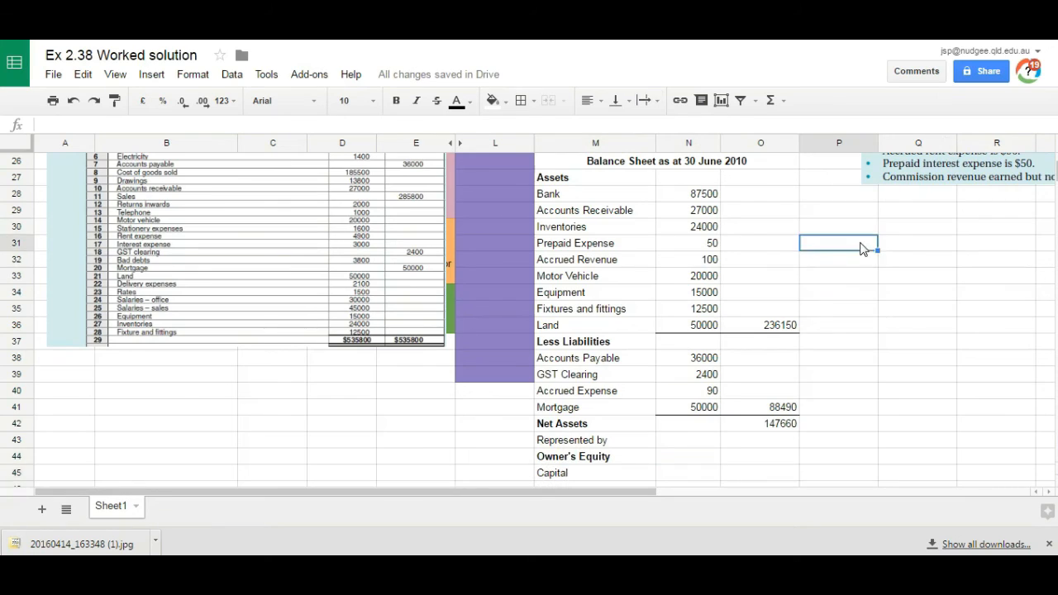
key(Up)
key(Up)
key(Up)
key(Up)
key(Up)
key(Up)
key(Up)
key(Up)
key(Up)
key(Up)
key(Up)
key(Up)
key(Up)
key(Up)
key(Up)
key(Up)
key(Up)
key(Up)
key(Up)
key(Up)
key(Down)
key(Down)
key(Down)
key(Down)
key(Down)
key(Down)
key(Down)
key(Down)
key(Down)
key(Down)
key(Down)
key(Down)
key(Down)
key(Down)
key(Down)
key(Down)
key(Down)
key(Down)
key(Down)
key(Down)
scroll(862, 248, down, 1)
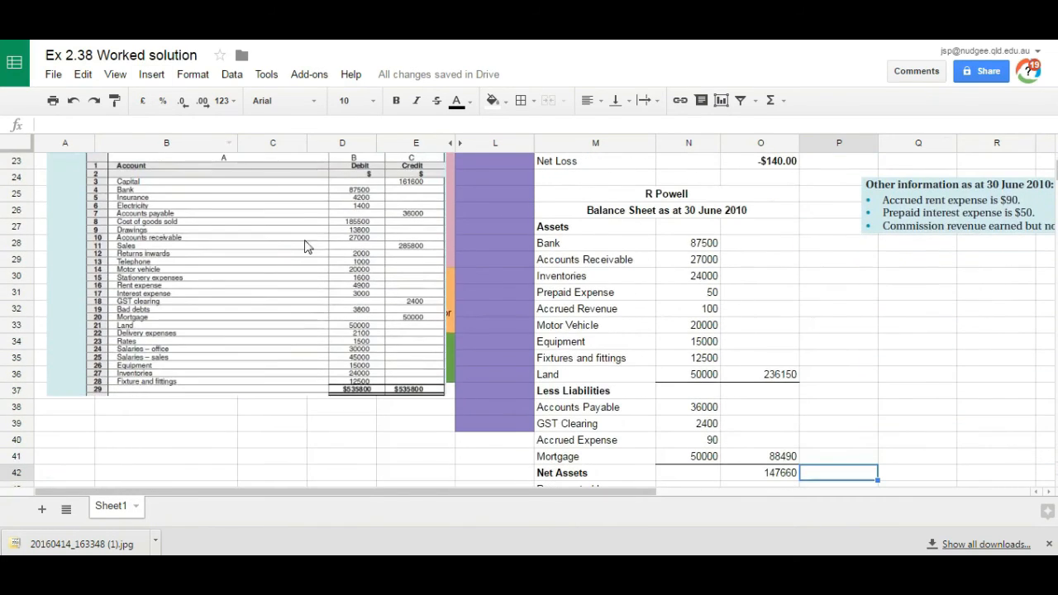
drag(281, 263, 346, 357)
click(833, 352)
key(Down)
key(Down)
key(Down)
key(Down)
key(Down)
key(Down)
key(Down)
key(Down)
key(Down)
key(Down)
key(Down)
key(Down)
key(Left)
key(Left)
key(Up)
key(Up)
key(Left)
key(Right)
drag(331, 198, 309, 449)
scroll(670, 391, down, 1)
Step: Enter 161600 for Capital in N45 and add a Less Net Loss line in row 46 with 140
click(670, 390)
text(161600)
key(Return)
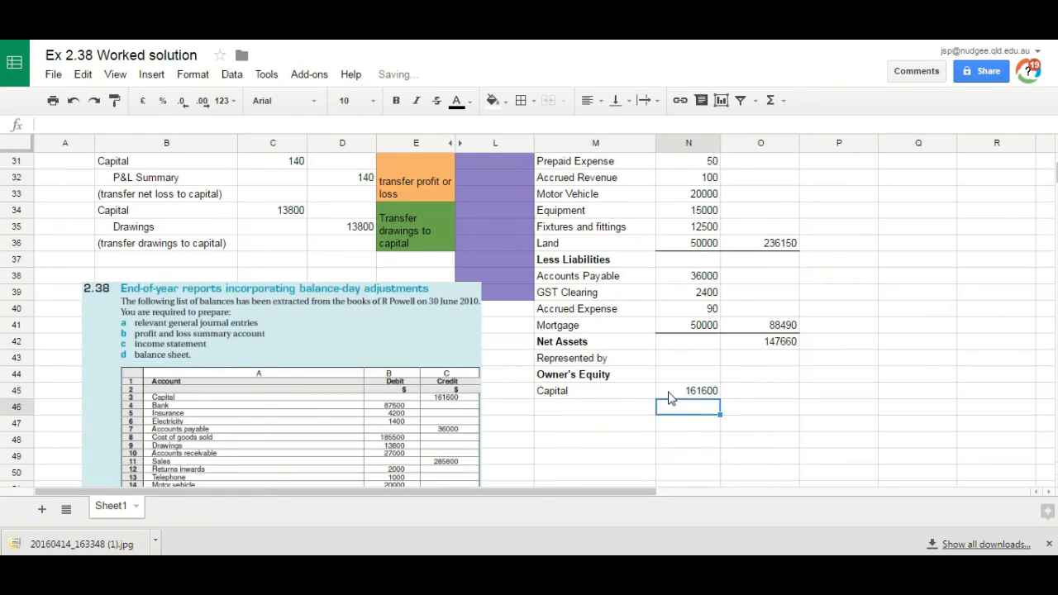
key(Left)
text(Less Net Loss)
key(Tab)
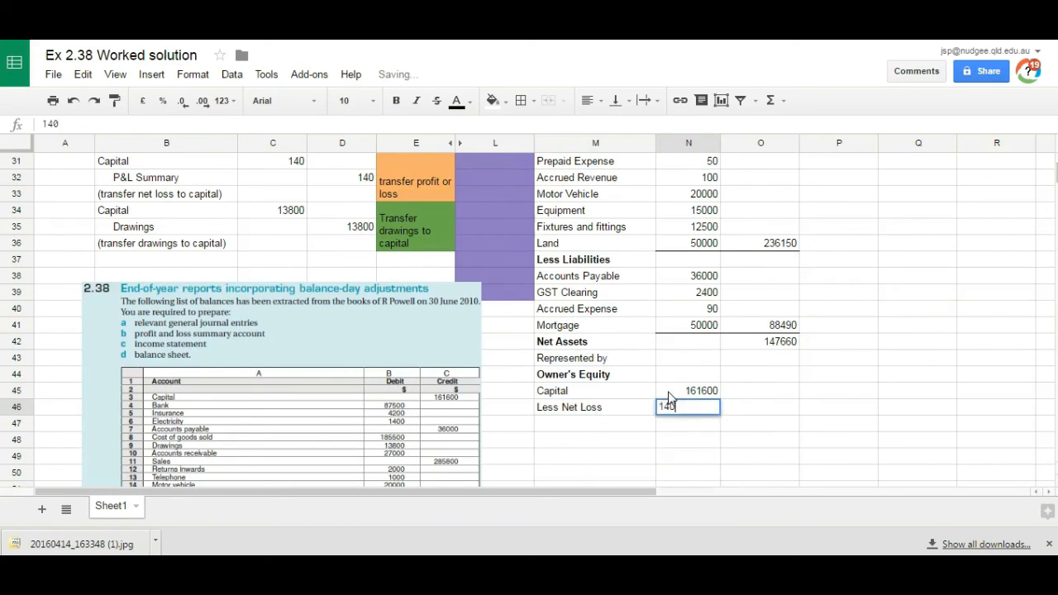
text(40)
key(Return)
Step: Subtract the net loss from capital in N47 with =N45-N46 and add a top border to that cell
text(=)
click(670, 388)
text(-)
click(685, 406)
key(Return)
click(701, 426)
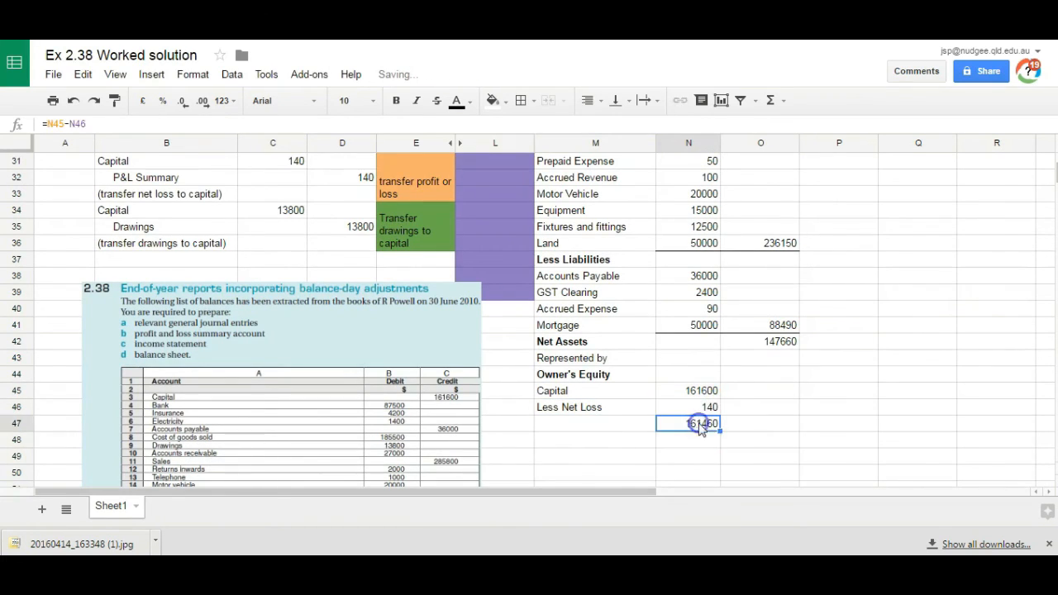
click(533, 100)
click(560, 158)
Step: Add a Less Drawings line in M48 with the amount 13800 in N48
click(581, 441)
text(Le)
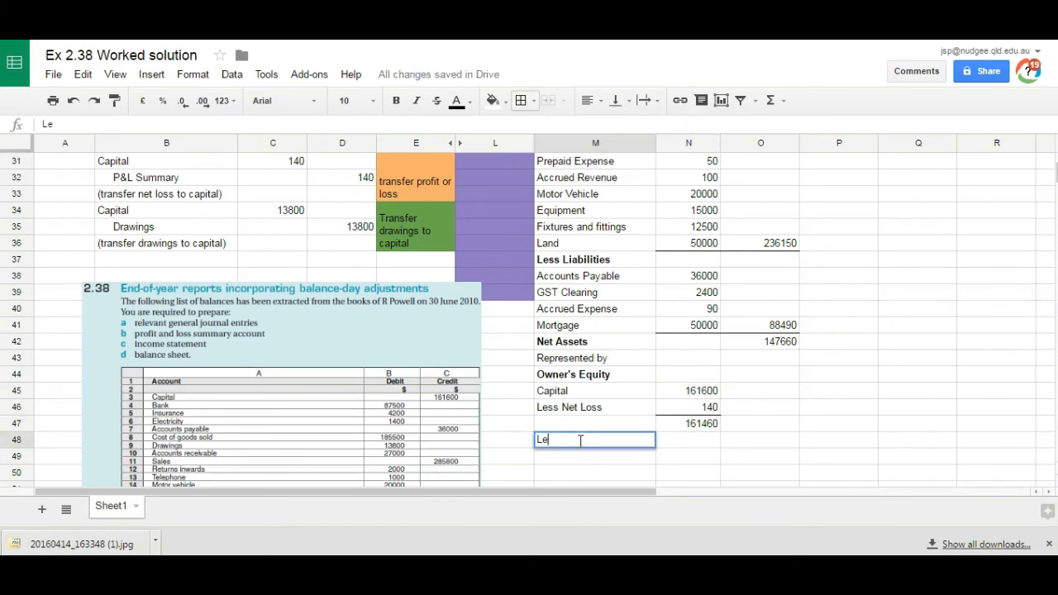
text(ss Drawings)
key(Tab)
text(=)
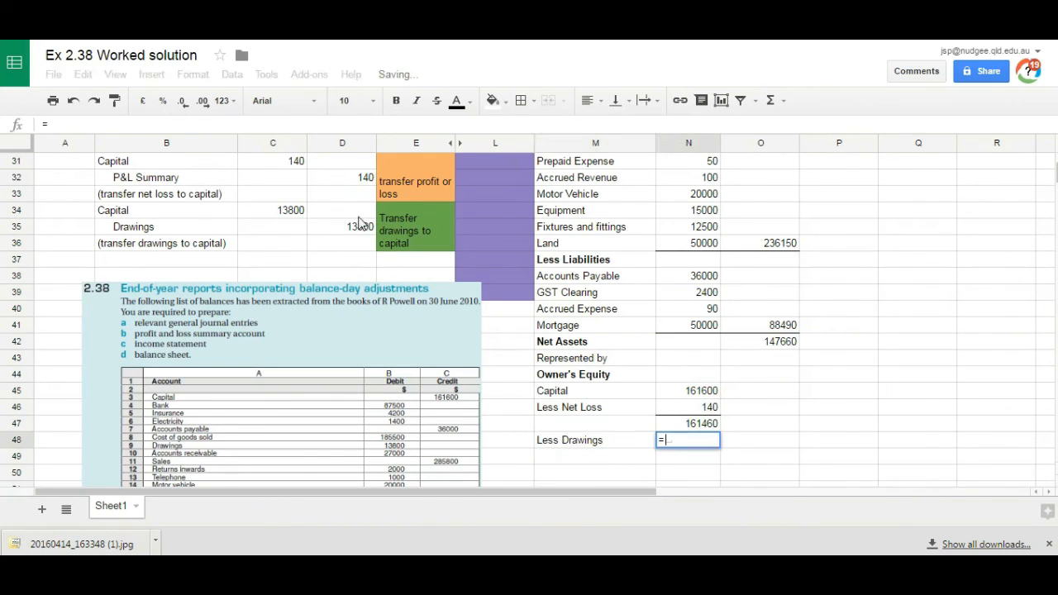
text(13800)
key(Return)
text(=)
click(689, 424)
text(-)
click(688, 444)
key(Return)
click(689, 456)
key(Delete)
Step: Calculate the closing owner's equity in O48 as =N47-N48
click(744, 441)
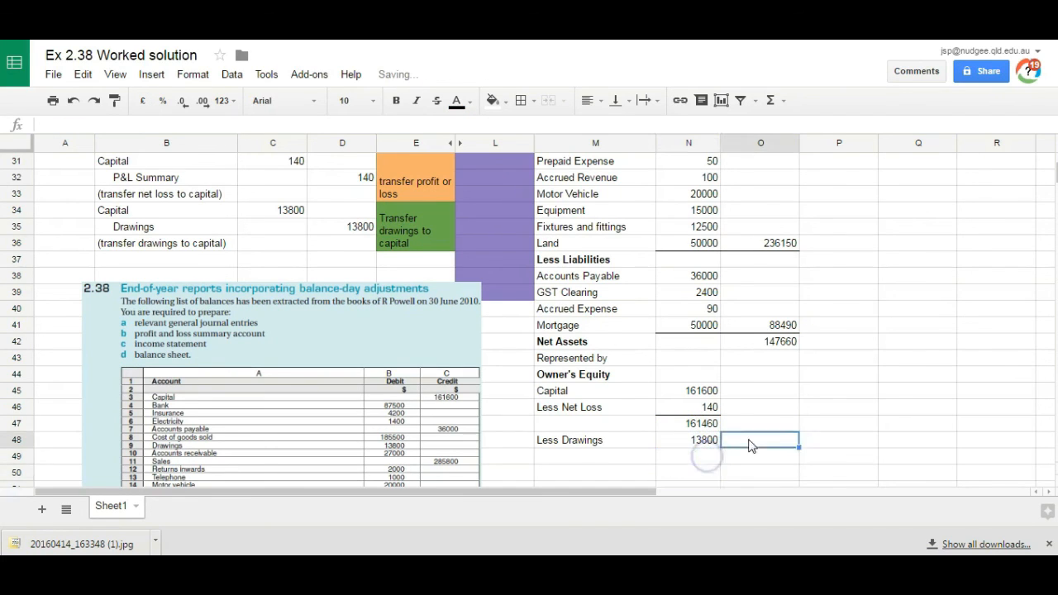
text(=)
click(709, 426)
text(-)
click(701, 440)
key(Return)
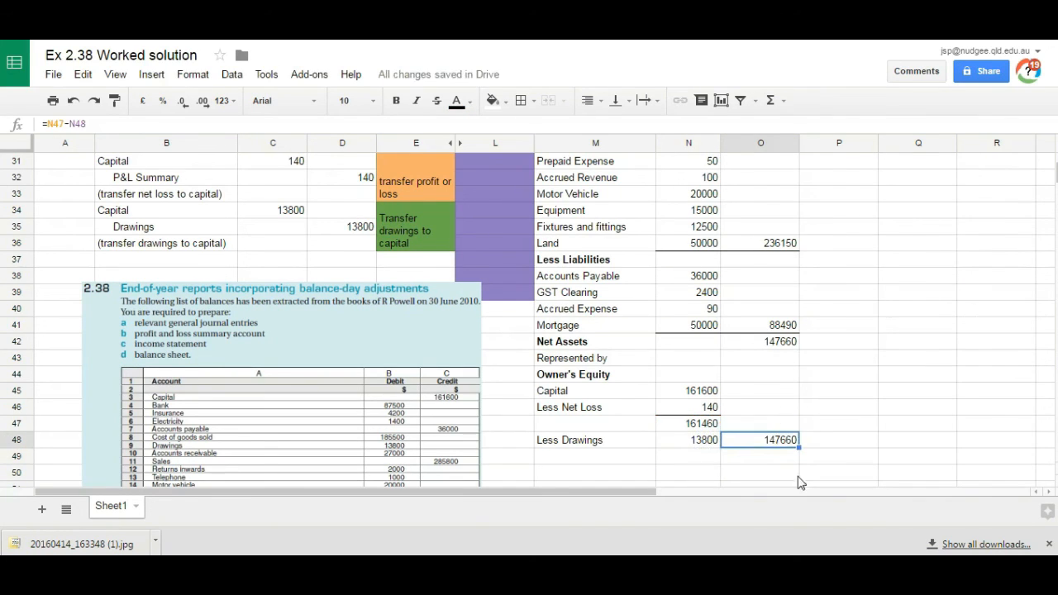
Step: Make the Net Assets total in O42 and the owner's equity total in O48 bold
click(784, 345)
click(396, 100)
click(761, 441)
click(396, 100)
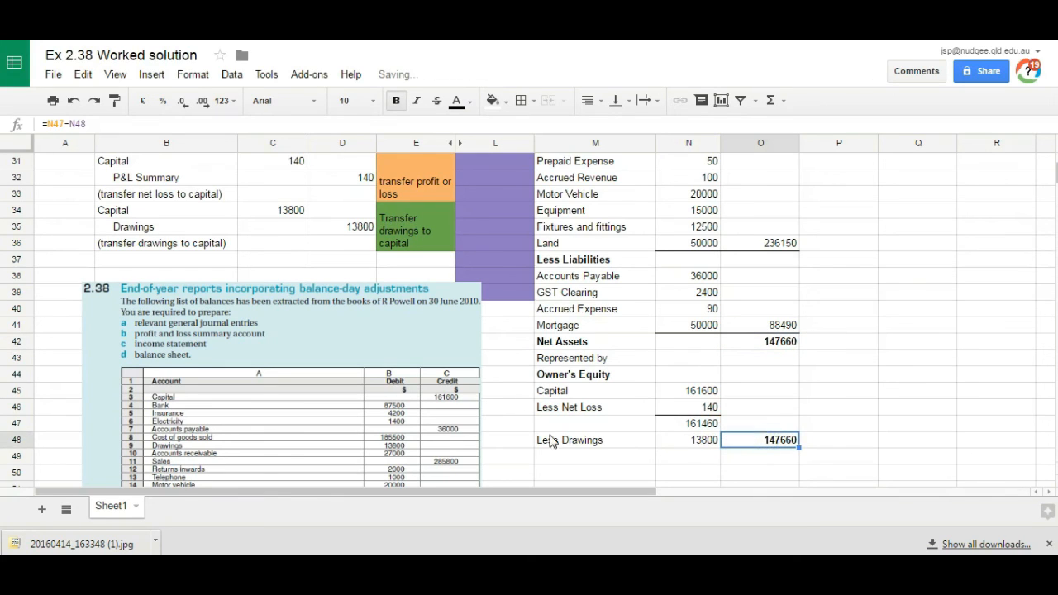
click(549, 439)
Step: Add top and bottom borders to O48 and a bottom border to the Net Assets total in O42
click(767, 442)
click(534, 101)
click(554, 158)
click(537, 102)
click(609, 159)
click(745, 342)
click(537, 101)
click(606, 158)
click(774, 395)
Step: Format the totals in O42 and O48 as currency and move the question image beside the balance sheet, right of column O
click(762, 343)
click(226, 101)
click(261, 400)
click(752, 440)
click(224, 101)
click(265, 401)
drag(269, 410, 1011, 323)
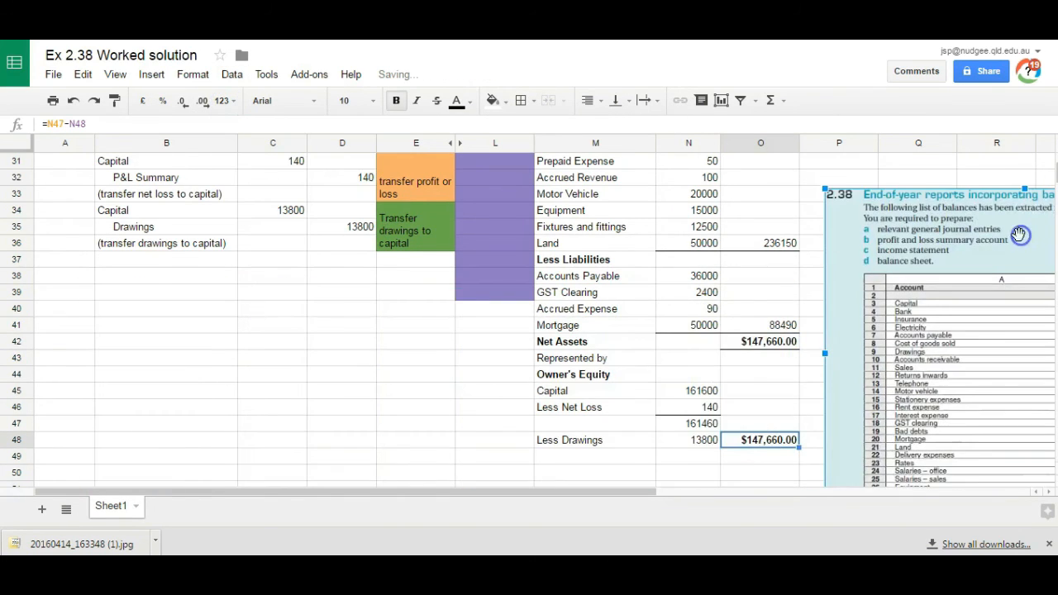
Step: Unhide the Ledger columns F to K between columns E and L
scroll(553, 336, down, 5)
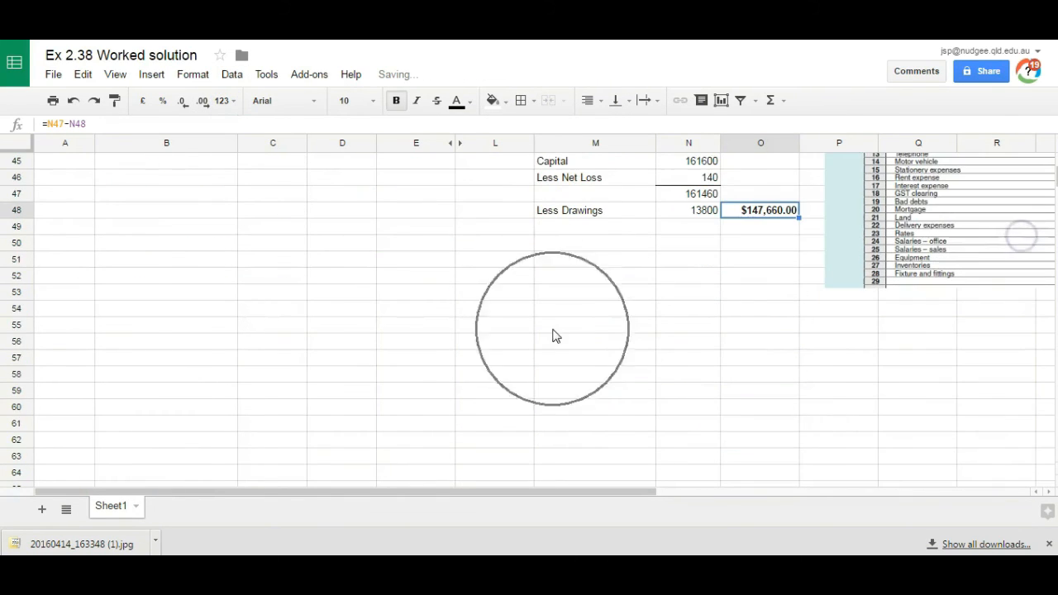
click(633, 297)
key(Up)
key(Up)
key(Up)
key(Up)
key(Up)
key(Up)
key(Up)
key(Up)
key(Up)
key(Up)
key(Up)
key(Up)
key(Up)
key(Up)
key(Up)
key(Up)
key(Up)
key(Up)
key(Up)
key(Up)
click(480, 147)
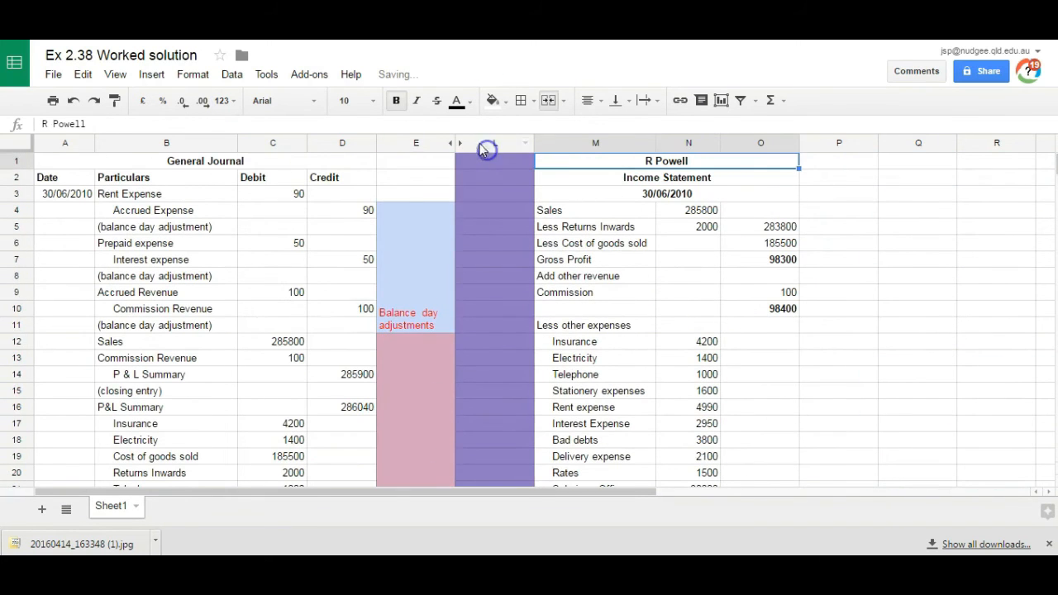
shift+click(399, 142)
right_click(399, 143)
click(439, 353)
click(515, 410)
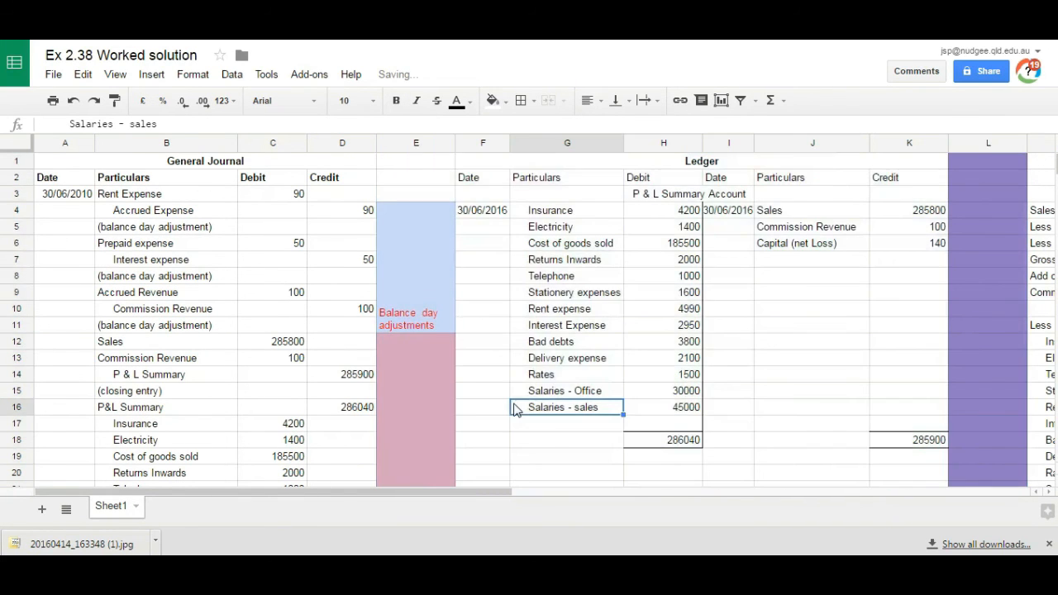
Step: Review the General Journal entries alongside the P & L Summary Account in the ledger, checking the debit and credit totals
scroll(515, 410, down, 3)
click(65, 178)
key(Up)
key(Up)
key(Up)
key(Up)
key(Up)
key(Up)
key(Up)
key(Up)
key(Up)
key(Down)
key(Down)
key(Down)
key(Down)
key(Down)
key(Down)
key(Down)
key(Down)
key(Down)
key(Down)
key(Down)
key(Down)
key(Down)
key(Down)
key(Down)
key(Down)
key(Down)
key(Down)
key(Down)
key(Down)
key(Up)
key(Up)
key(Up)
key(Up)
key(Up)
key(Up)
key(Up)
key(Up)
key(Up)
key(Up)
key(Up)
key(Up)
key(Up)
key(Up)
key(Up)
key(Up)
key(Up)
key(Up)
key(Up)
key(Up)
key(Up)
key(Up)
key(Up)
key(Up)
key(Up)
key(Up)
key(Up)
key(Up)
key(Up)
key(Up)
key(Up)
key(Up)
key(Up)
key(Up)
key(Up)
key(Up)
key(Up)
key(Up)
key(Up)
key(Up)
key(Right)
key(Right)
key(Right)
key(Right)
key(Right)
key(Right)
key(Right)
key(Right)
key(Right)
key(Right)
key(Right)
key(Left)
key(Left)
key(Left)
key(Left)
key(Left)
key(Left)
key(Down)
key(Down)
key(Down)
key(Down)
key(Down)
key(Down)
key(Down)
key(Down)
key(Down)
key(Down)
key(Down)
key(Down)
key(Down)
key(Down)
key(Down)
key(Down)
key(Down)
key(Down)
key(Down)
key(Down)
key(Up)
key(Up)
key(Up)
key(Up)
key(Up)
key(Up)
key(Up)
key(Up)
key(Up)
key(Up)
key(Up)
key(Up)
key(Up)
key(Up)
key(Up)
key(Up)
key(Up)
key(Up)
key(Up)
key(Up)
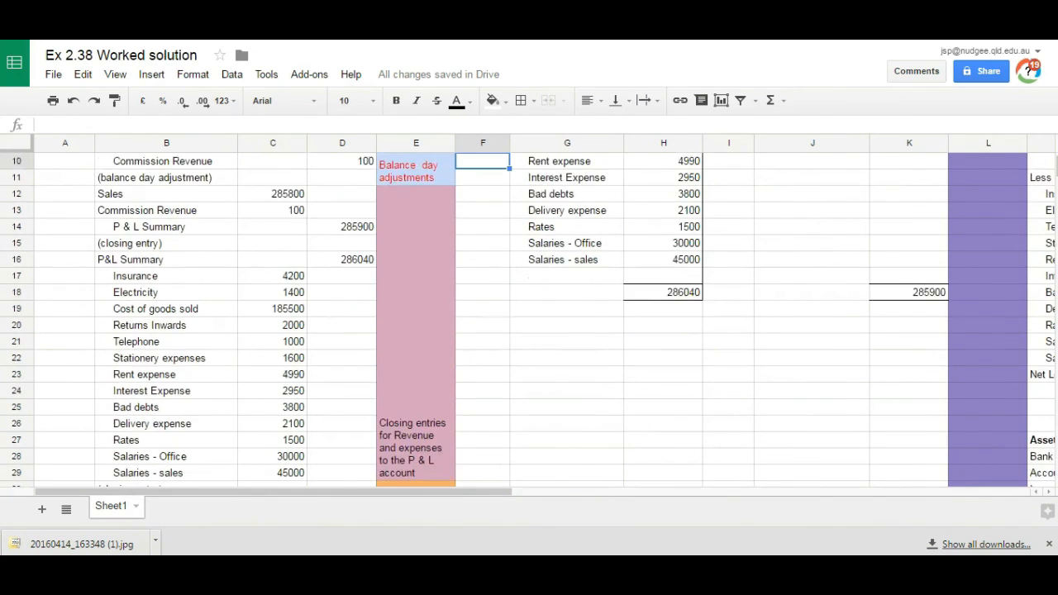
key(Up)
key(Up)
key(Up)
key(Up)
key(Up)
key(Up)
key(Up)
key(Up)
key(Up)
Step: Enter the note OOPS!! in K17, directly above the P & L Summary Account's credit total
click(906, 424)
text(OOPS)
key(Return)
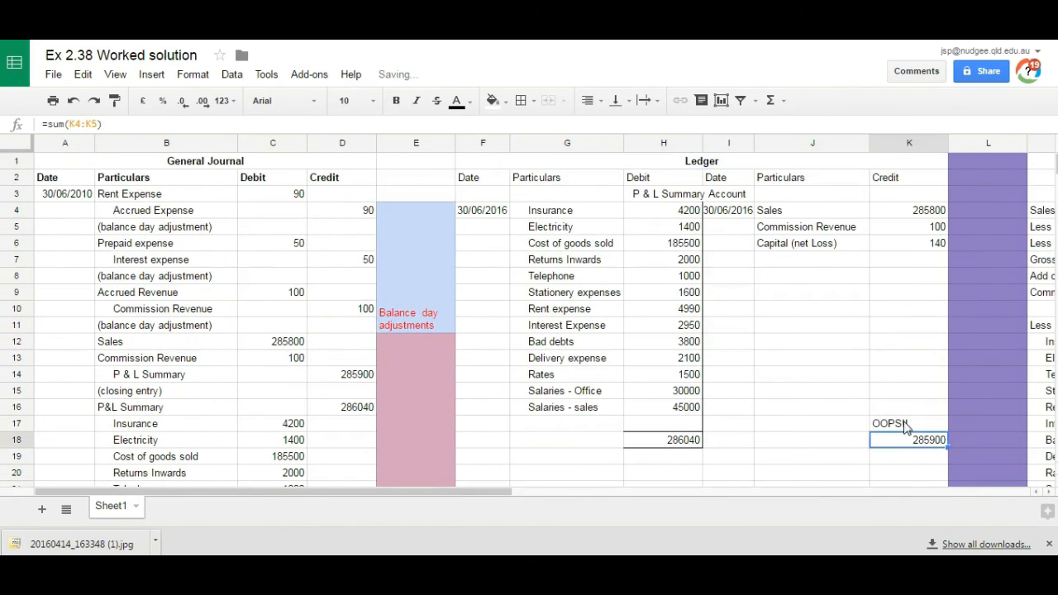
Step: Correct the P & L Summary Account's credit total in K18 to 286040 and enter 140 for Capital (net Loss) in K6
text(286040)
key(Return)
click(917, 246)
text(140)
key(Return)
Step: Clear the note from K17 above the ledger's credit total
click(893, 426)
key(Delete)
key(Left)
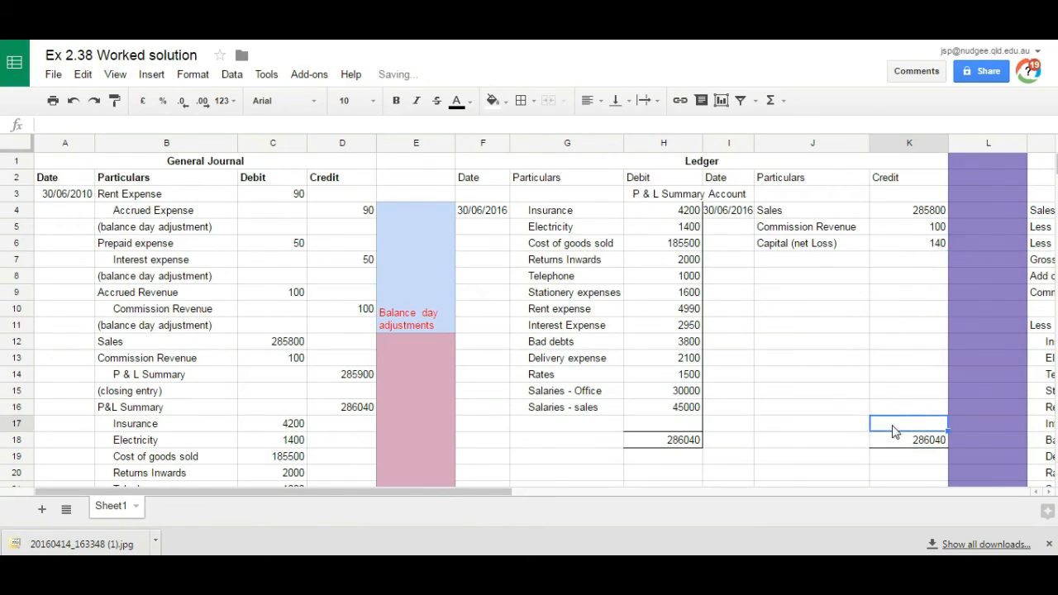
Step: Review the rest of the worked solution, from the ledger across to the balance sheet and the question image
key(Right)
key(Right)
key(Right)
key(Right)
key(Right)
key(Right)
key(Right)
key(Right)
key(Right)
key(Right)
key(Left)
key(Left)
key(Left)
key(Left)
key(Left)
key(Down)
key(Down)
key(Down)
key(Down)
key(Down)
key(Down)
key(Down)
key(Down)
key(Down)
key(Up)
key(Up)
key(Up)
key(Up)
key(Up)
key(Up)
key(Up)
key(Up)
key(Up)
key(Up)
key(Up)
key(Up)
key(Up)
key(Up)
key(Up)
key(Up)
key(Up)
key(Up)
key(Up)
key(Up)
key(Down)
key(Down)
key(Down)
key(Down)
key(Down)
key(Down)
key(Down)
key(Down)
key(Down)
key(Down)
key(Down)
key(Down)
key(Down)
key(Down)
key(Down)
key(Down)
key(Down)
key(Down)
key(Down)
key(Down)
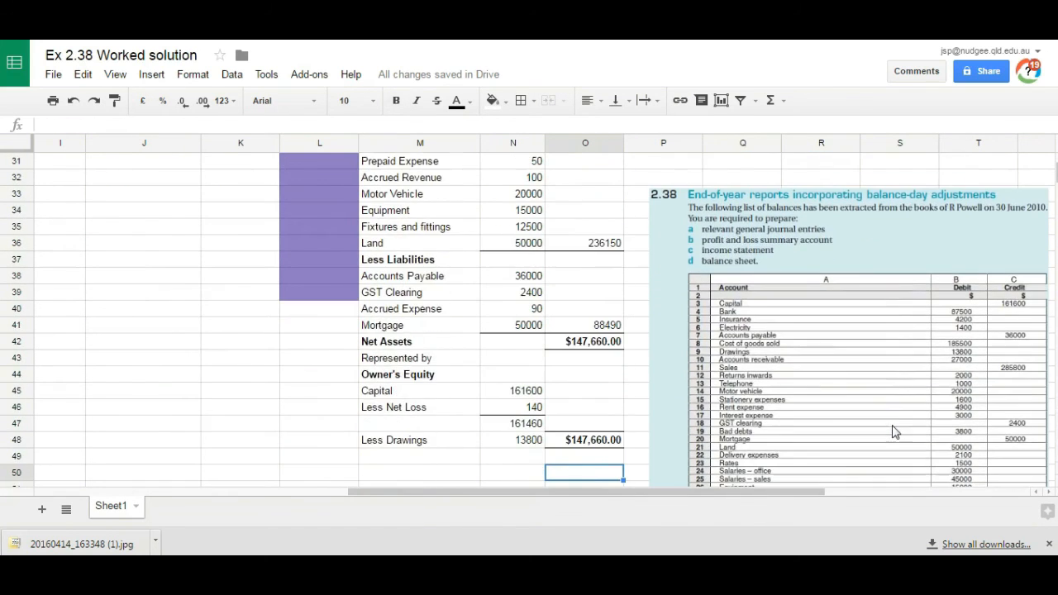